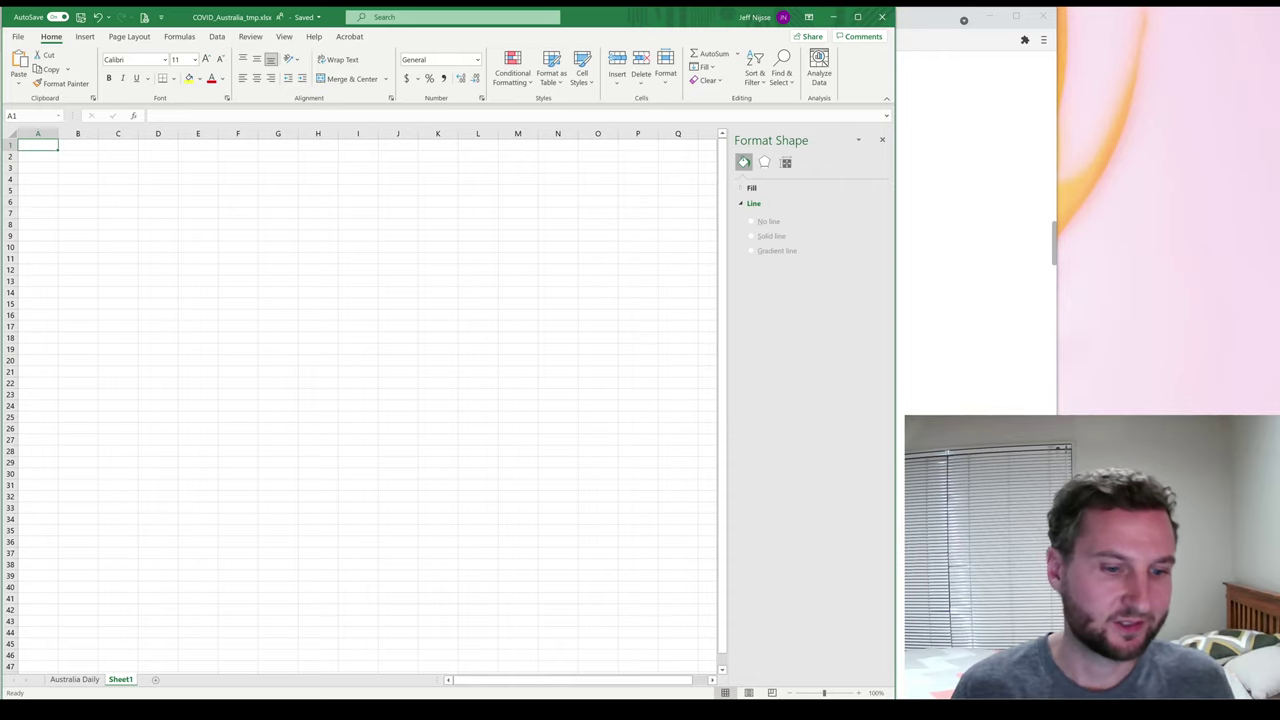
Open Our World in Data's COVID-19 vaccinations article from the homepage and scroll to its share-vaccinated chart.
{"action": "key", "text": "alt+Tab"}
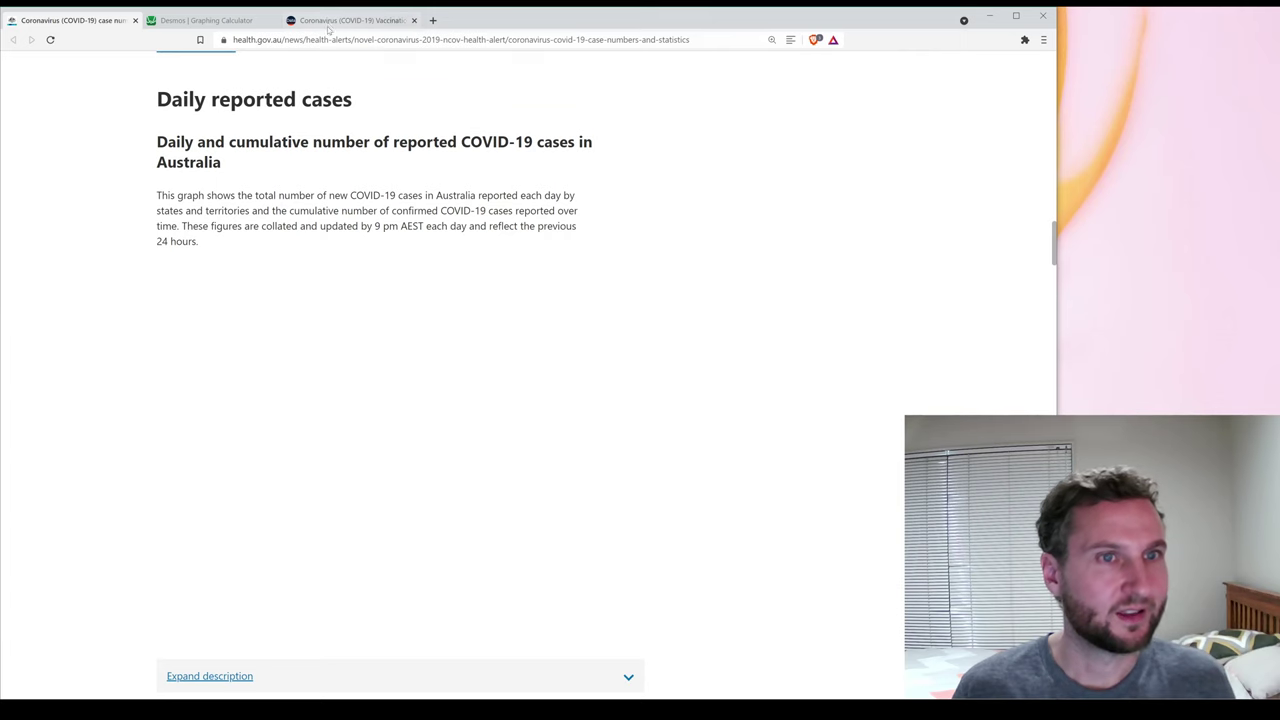
{"action": "left_click", "coordinate": [329, 22]}
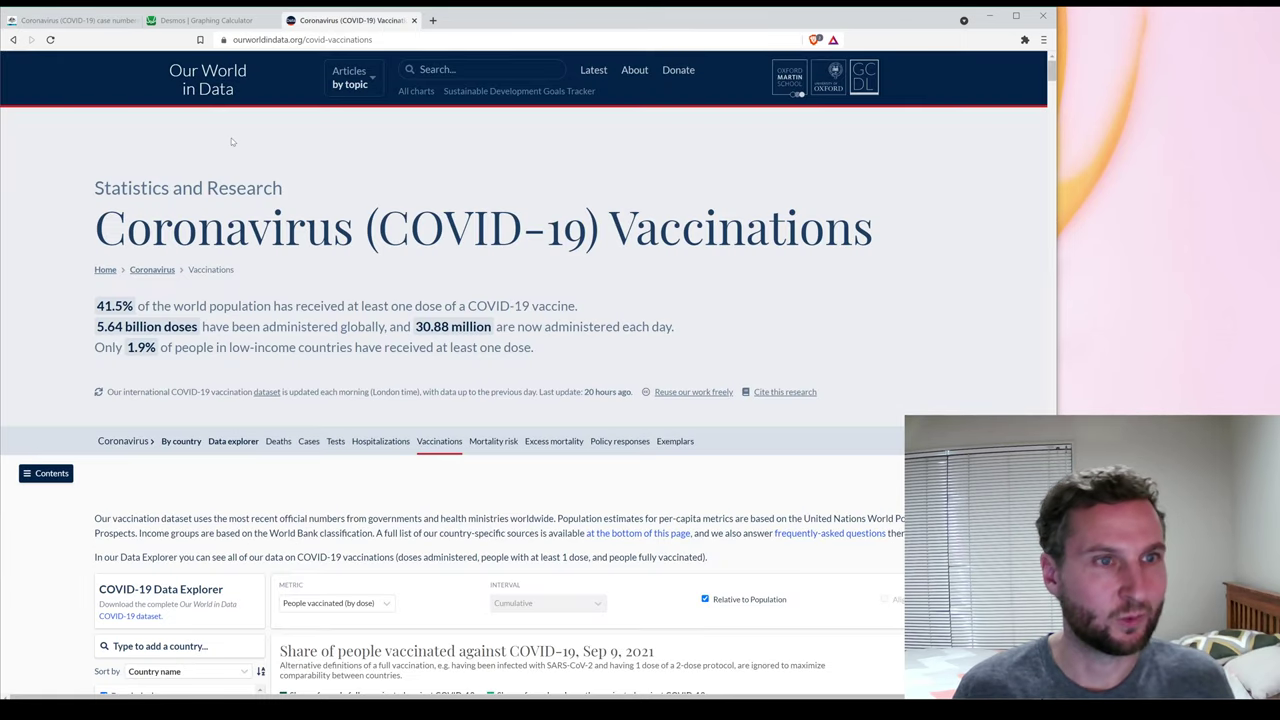
{"action": "left_click", "coordinate": [213, 84]}
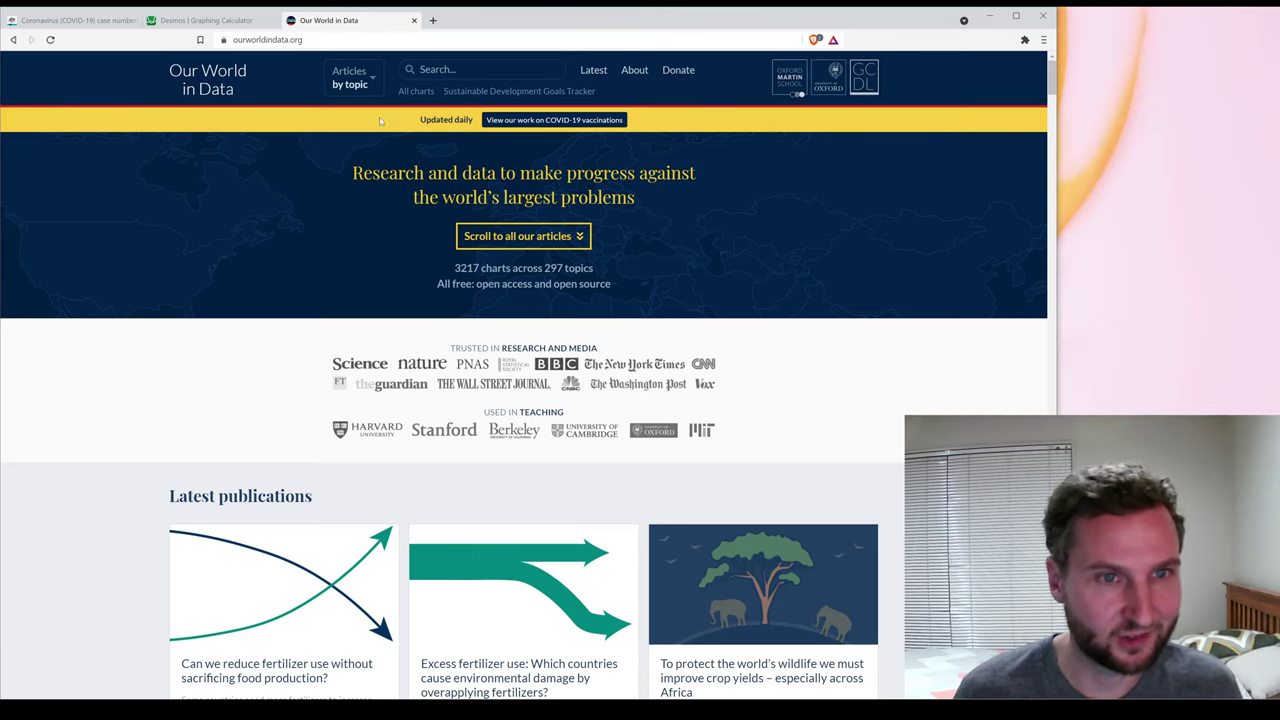
{"action": "left_click", "coordinate": [532, 120]}
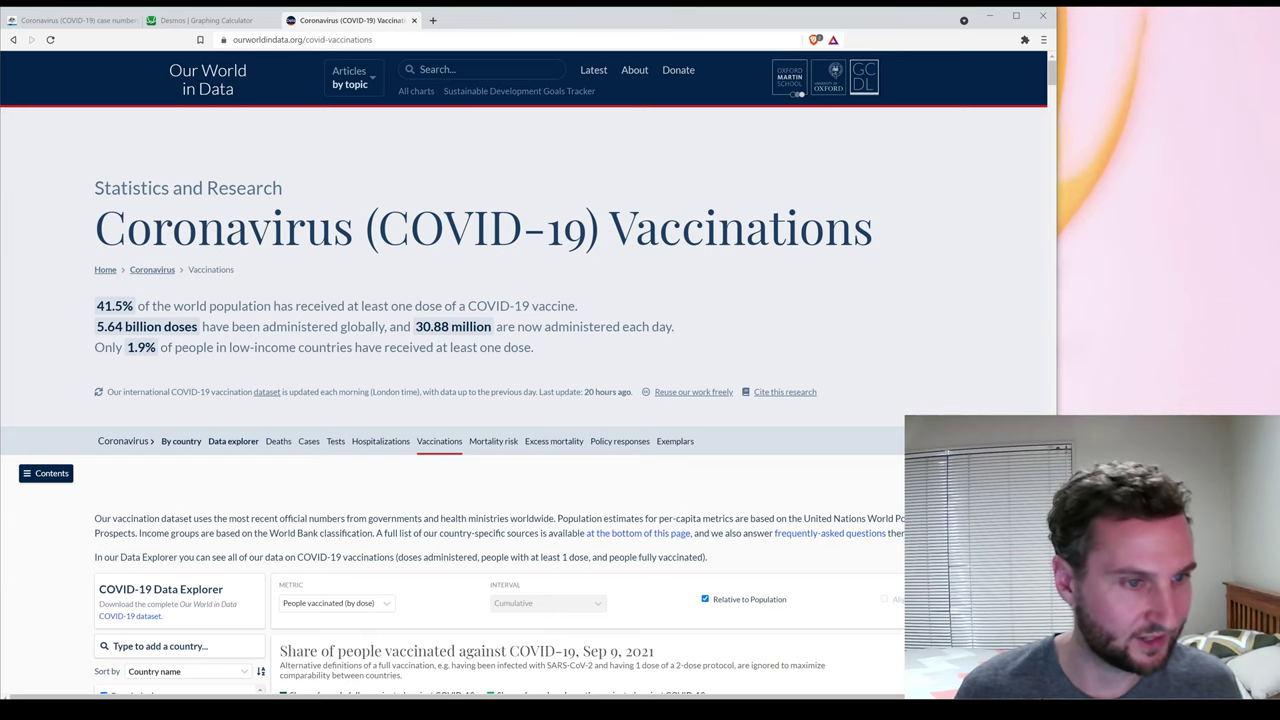
{"action": "scroll", "coordinate": [296, 333], "scroll_direction": "down", "scroll_amount": 6}
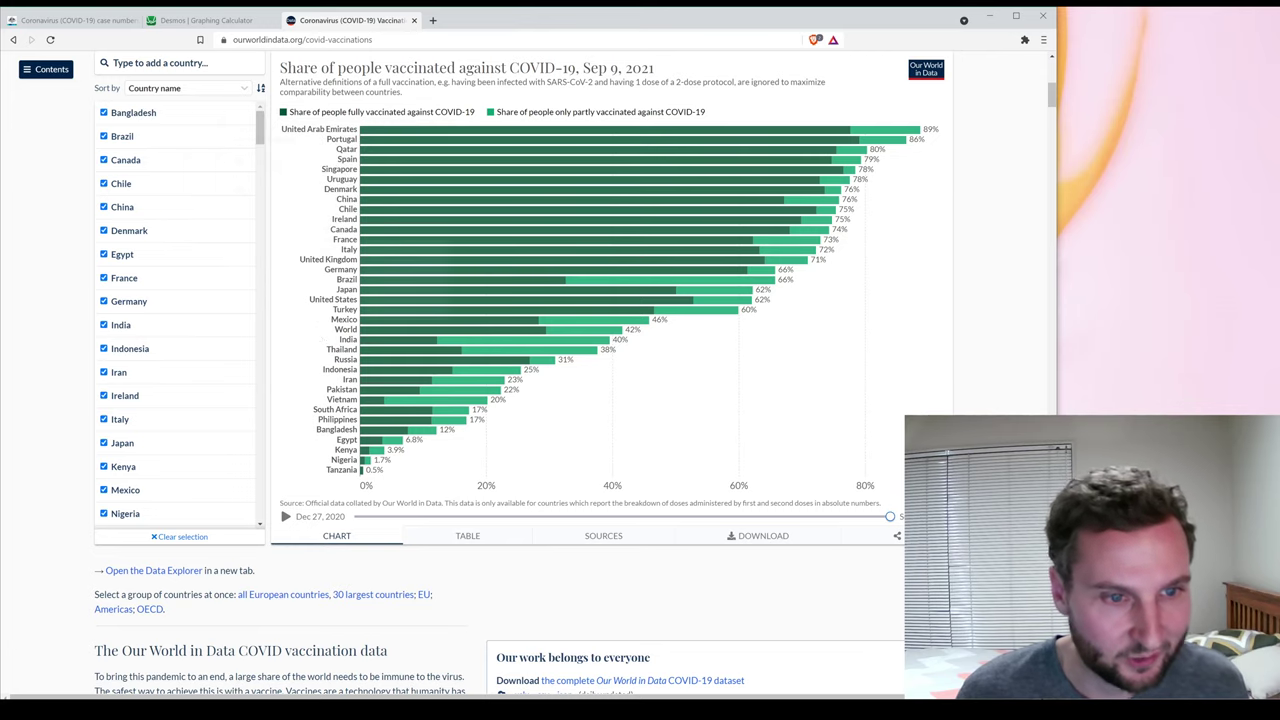
{"action": "mouse_move", "coordinate": [316, 335]}
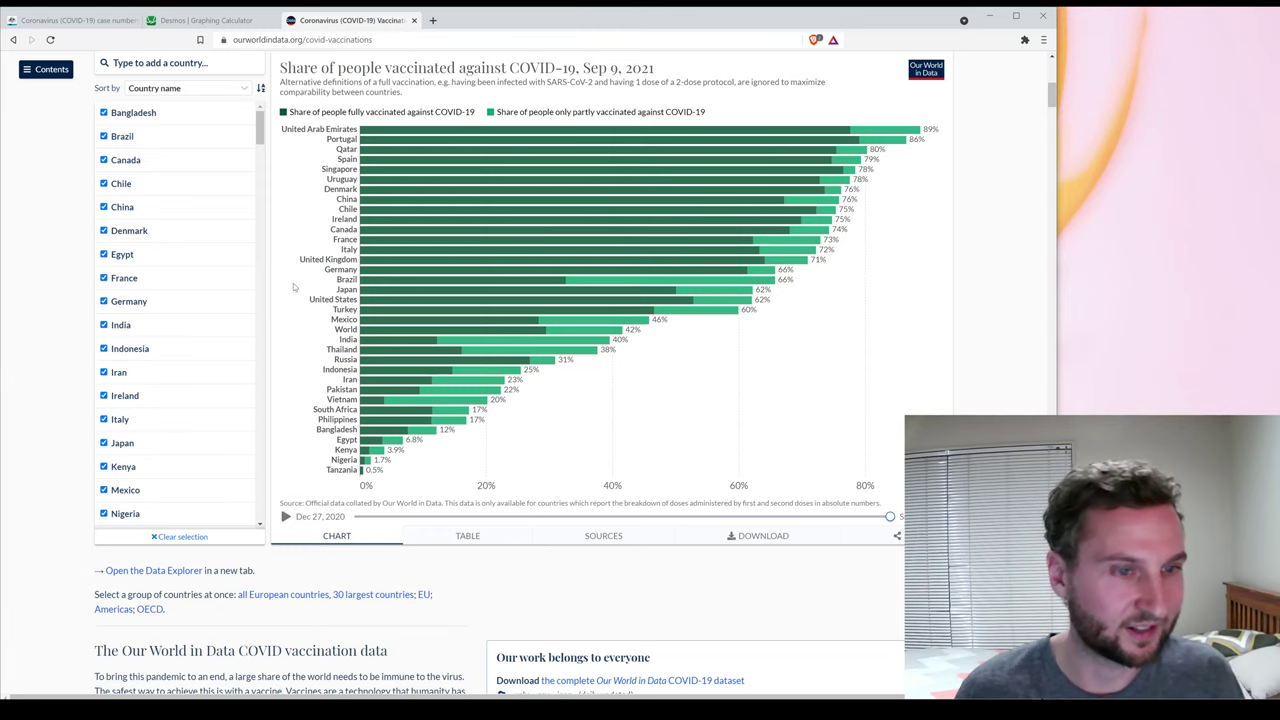
Open the Deaths page, scroll to the COVID-19 Data Explorer chart and zoom the page to 110%.
{"action": "scroll", "coordinate": [293, 287], "scroll_direction": "up", "scroll_amount": 5}
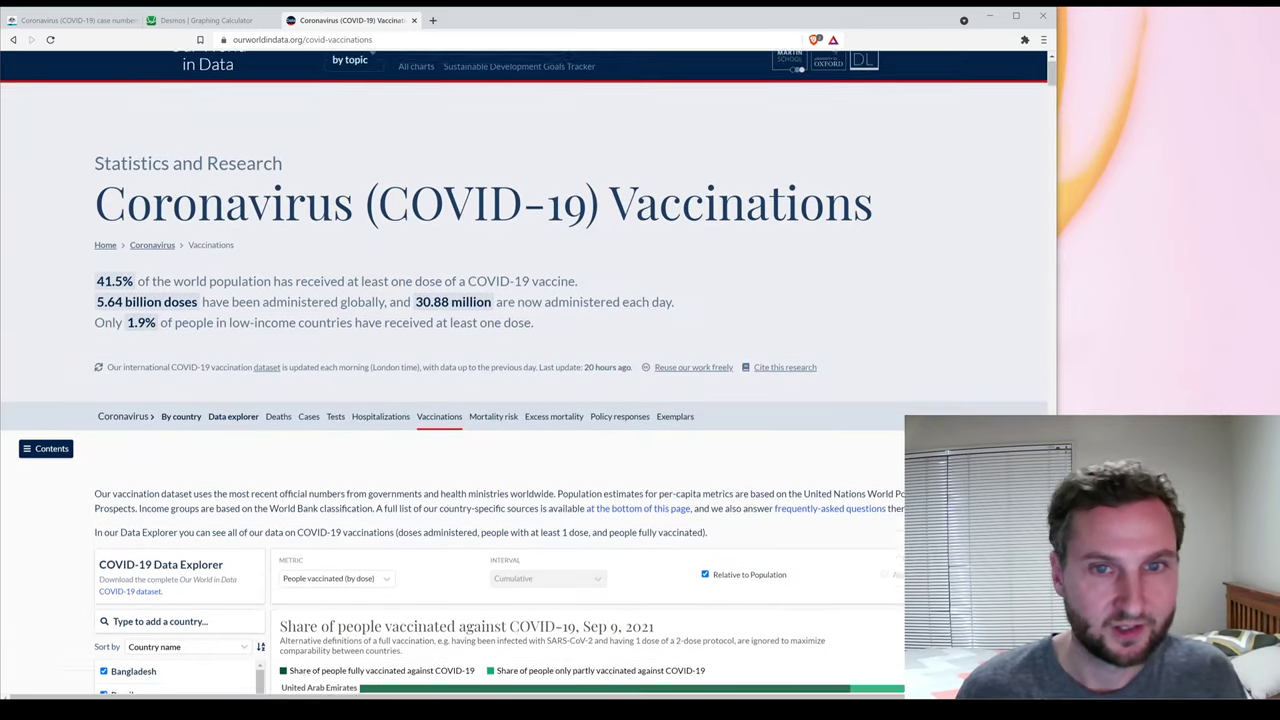
{"action": "scroll", "coordinate": [278, 276], "scroll_direction": "down", "scroll_amount": 2}
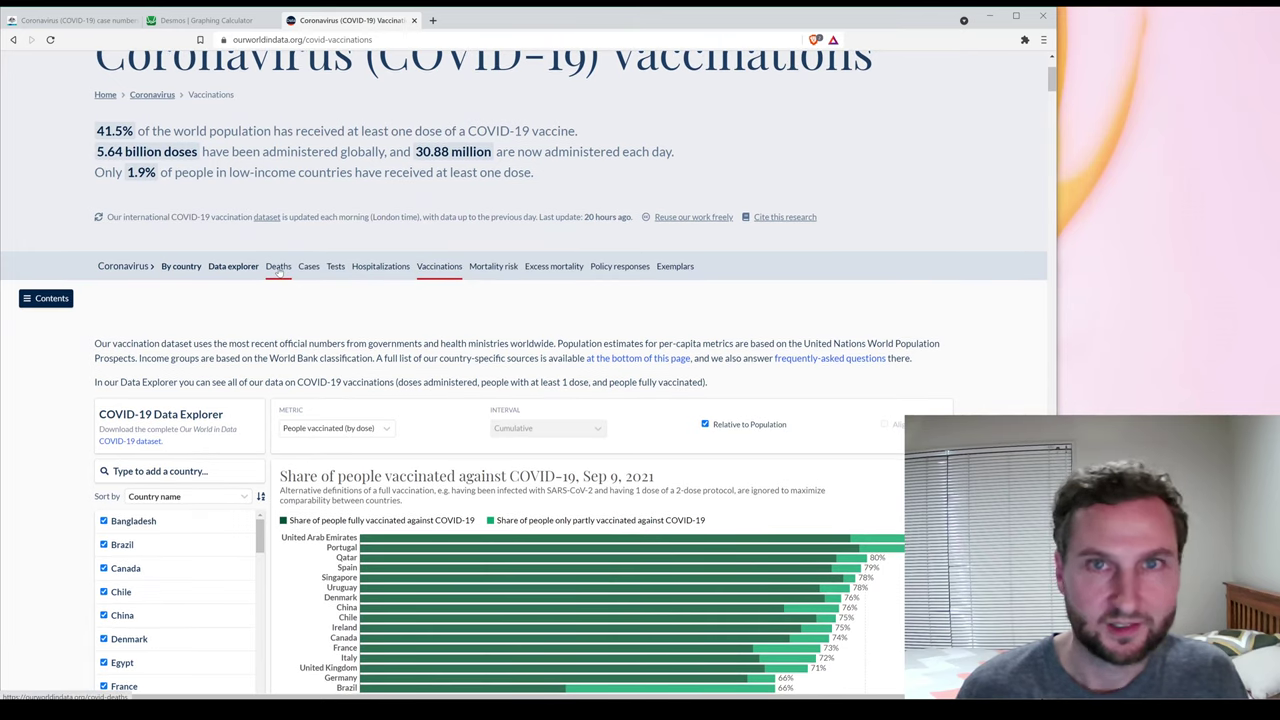
{"action": "left_click", "coordinate": [278, 268]}
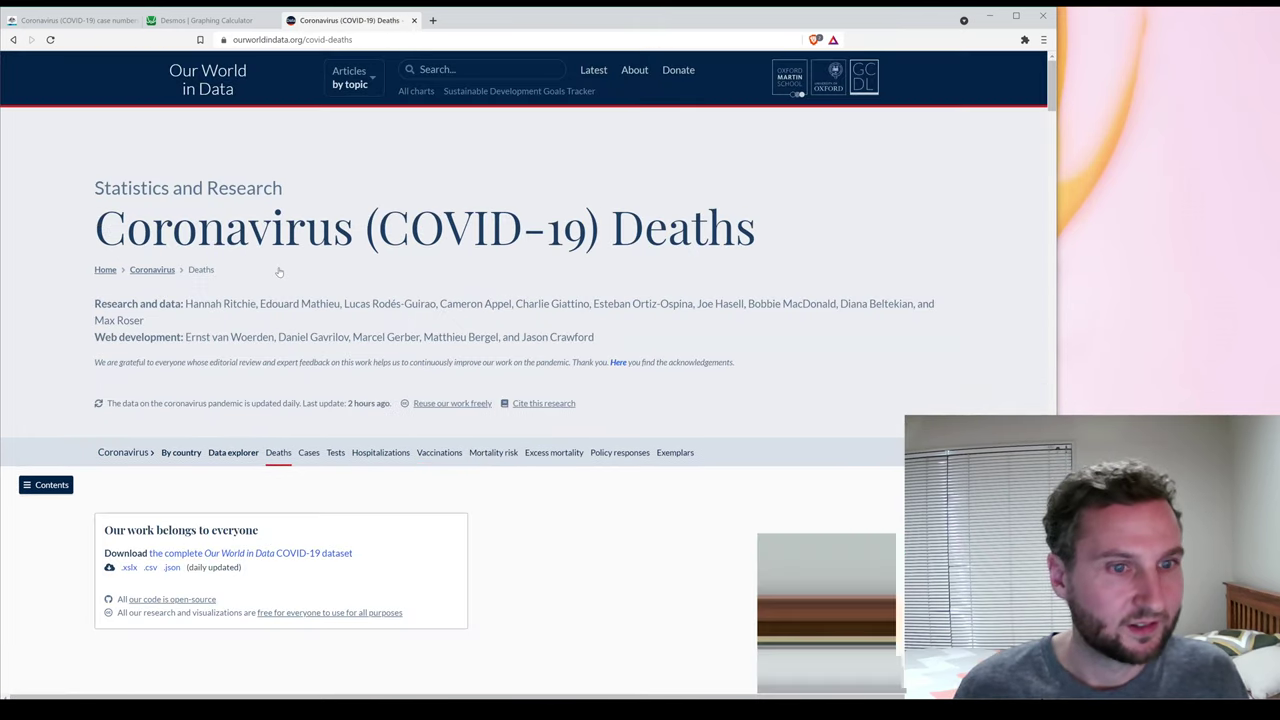
{"action": "scroll", "coordinate": [660, 330], "scroll_direction": "down", "scroll_amount": 3}
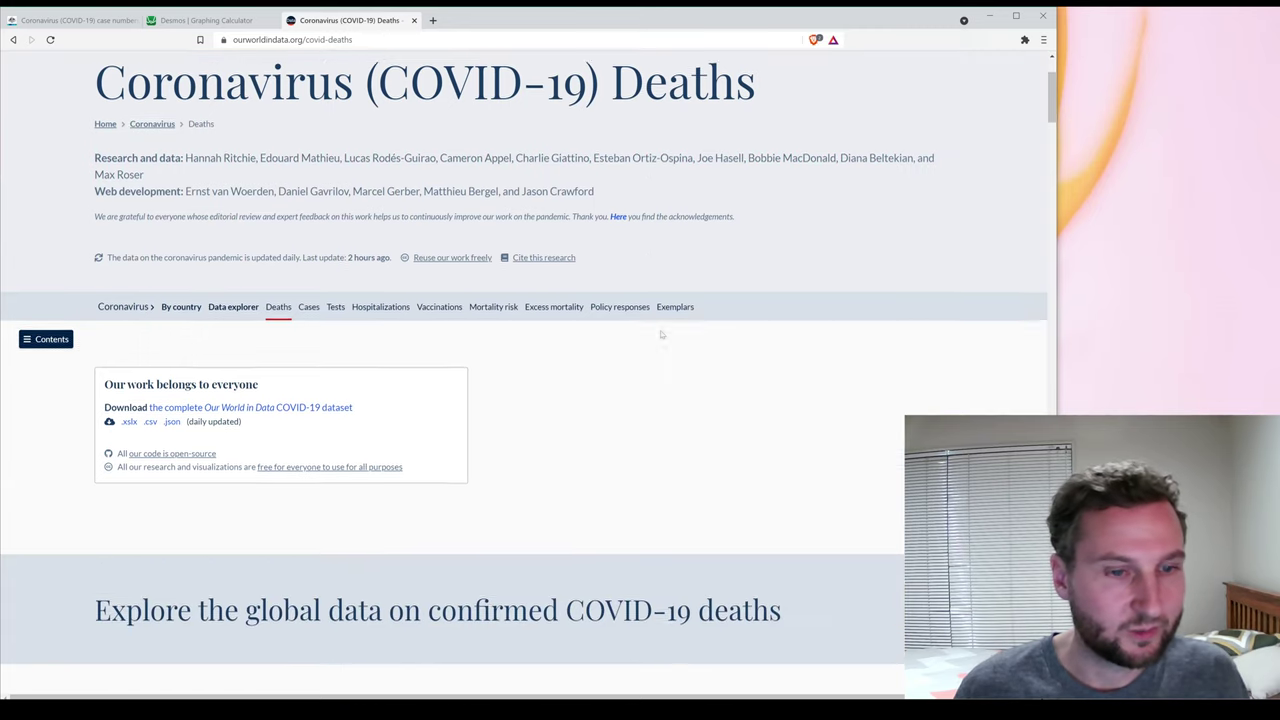
{"action": "scroll", "coordinate": [660, 334], "scroll_direction": "down", "scroll_amount": 4}
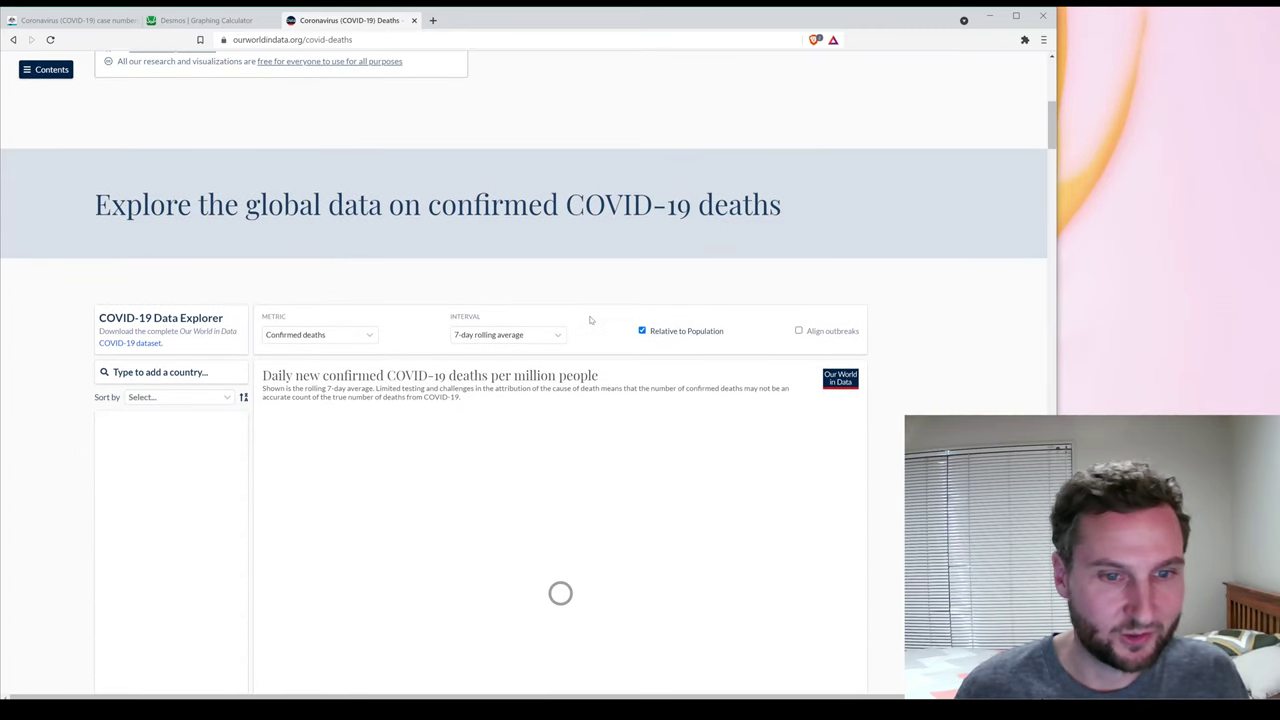
{"action": "scroll", "coordinate": [906, 326], "scroll_direction": "down", "scroll_amount": 3}
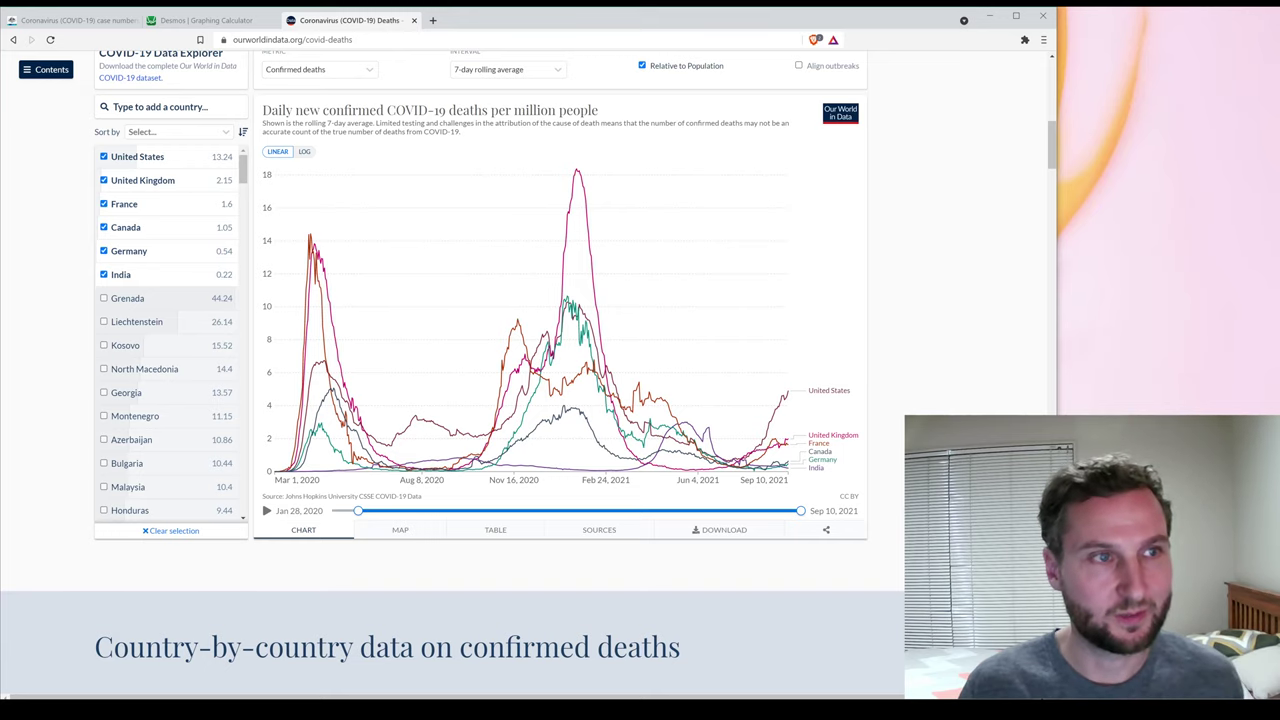
{"action": "key", "text": "ctrl+plus"}
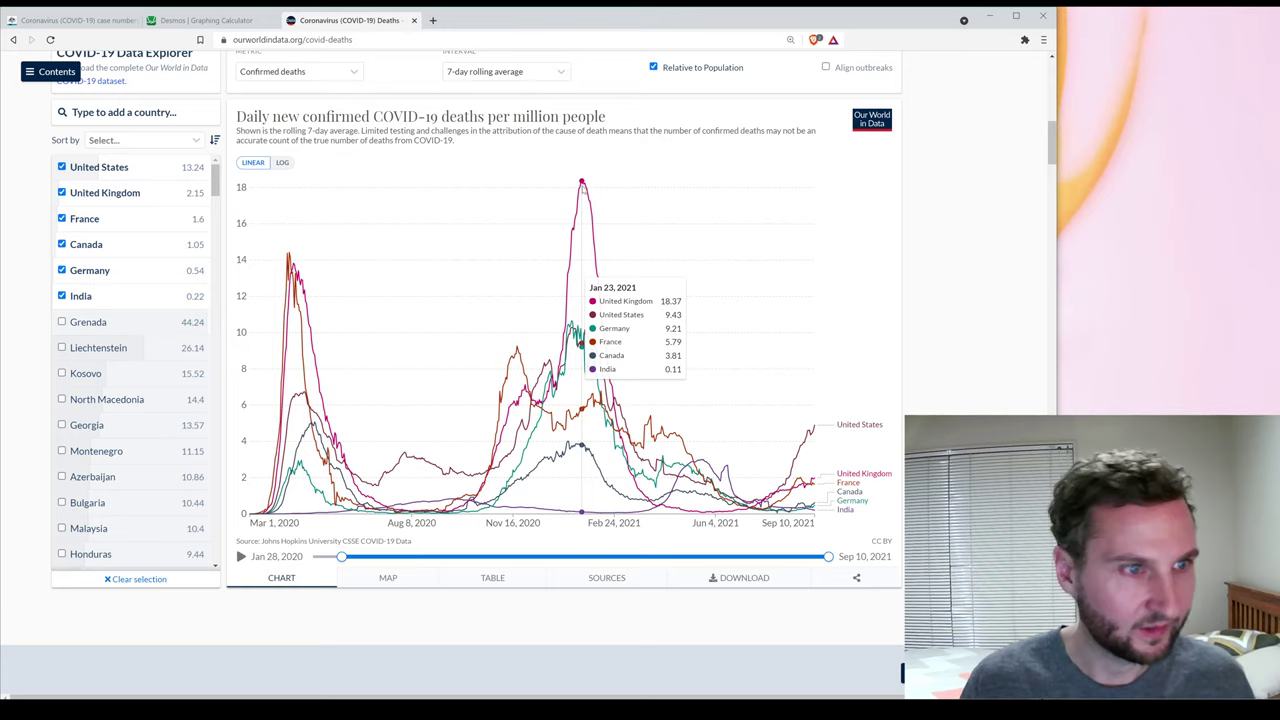
Untick United States, France, Canada, Germany and India, then download coronavirus-data-explorer.csv.
{"action": "left_click", "coordinate": [61, 167]}
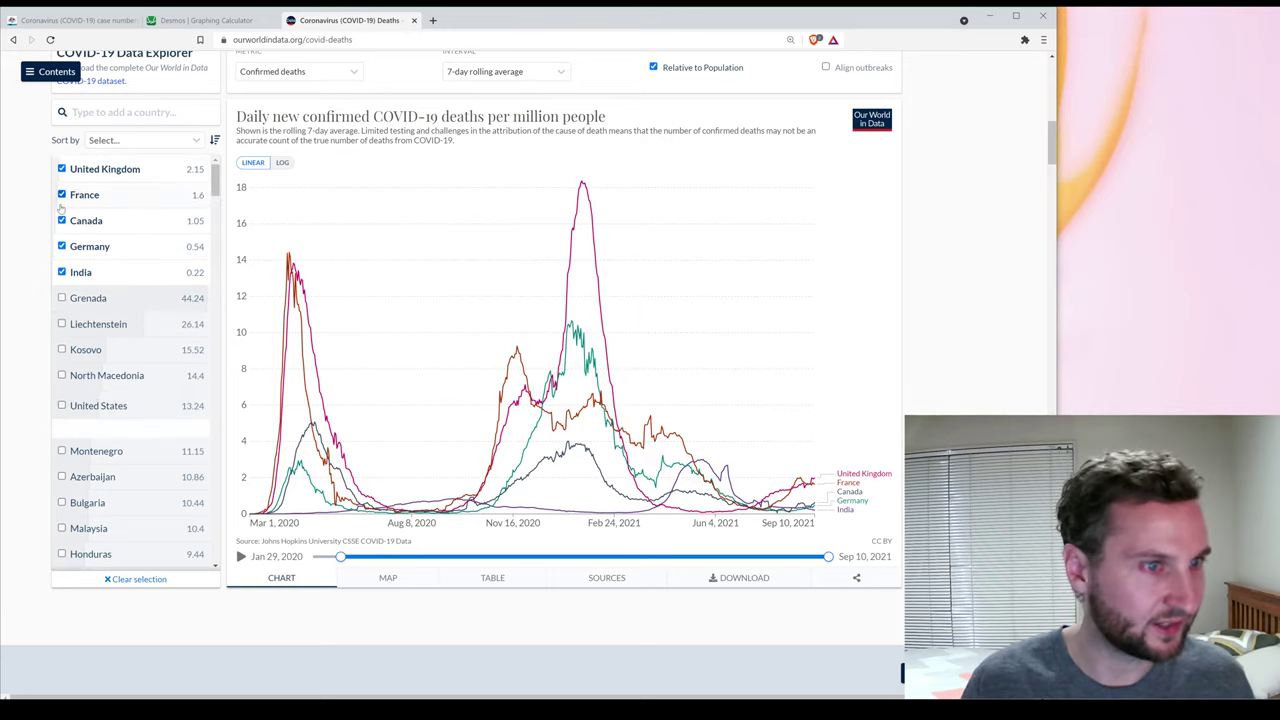
{"action": "left_click", "coordinate": [61, 194]}
{"action": "left_click", "coordinate": [62, 194]}
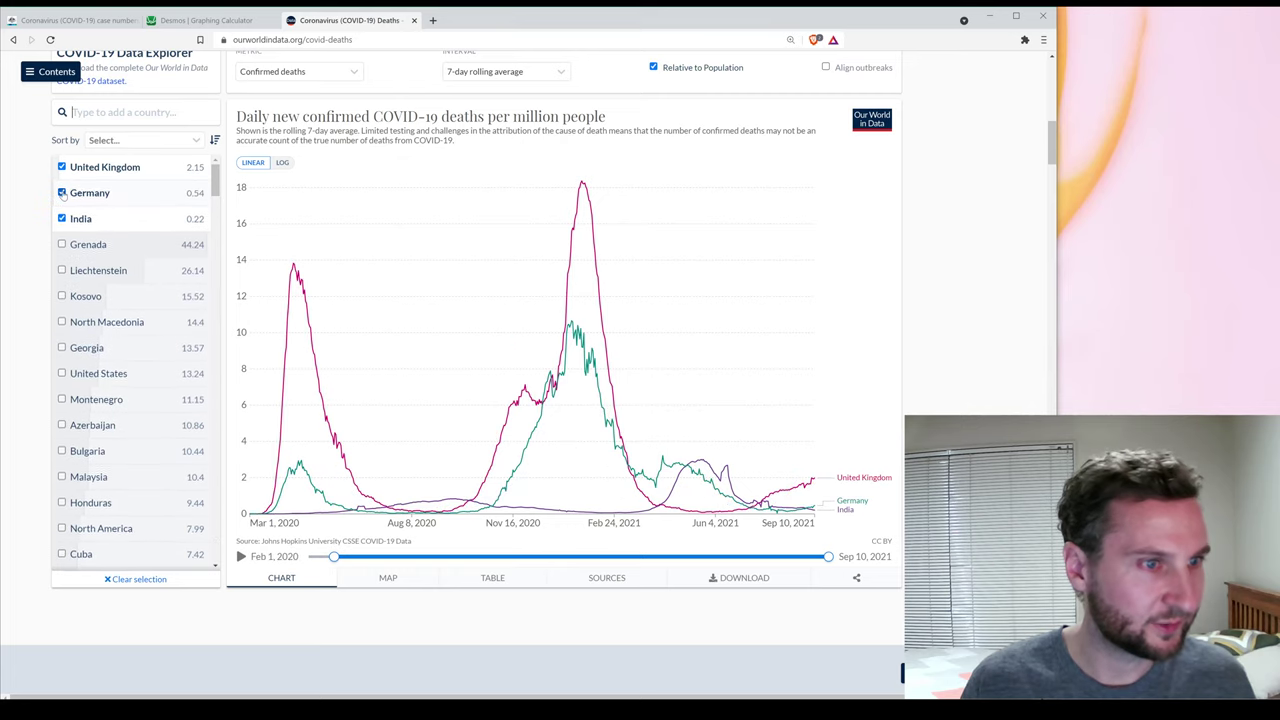
{"action": "left_click", "coordinate": [61, 193]}
{"action": "left_click", "coordinate": [61, 193]}
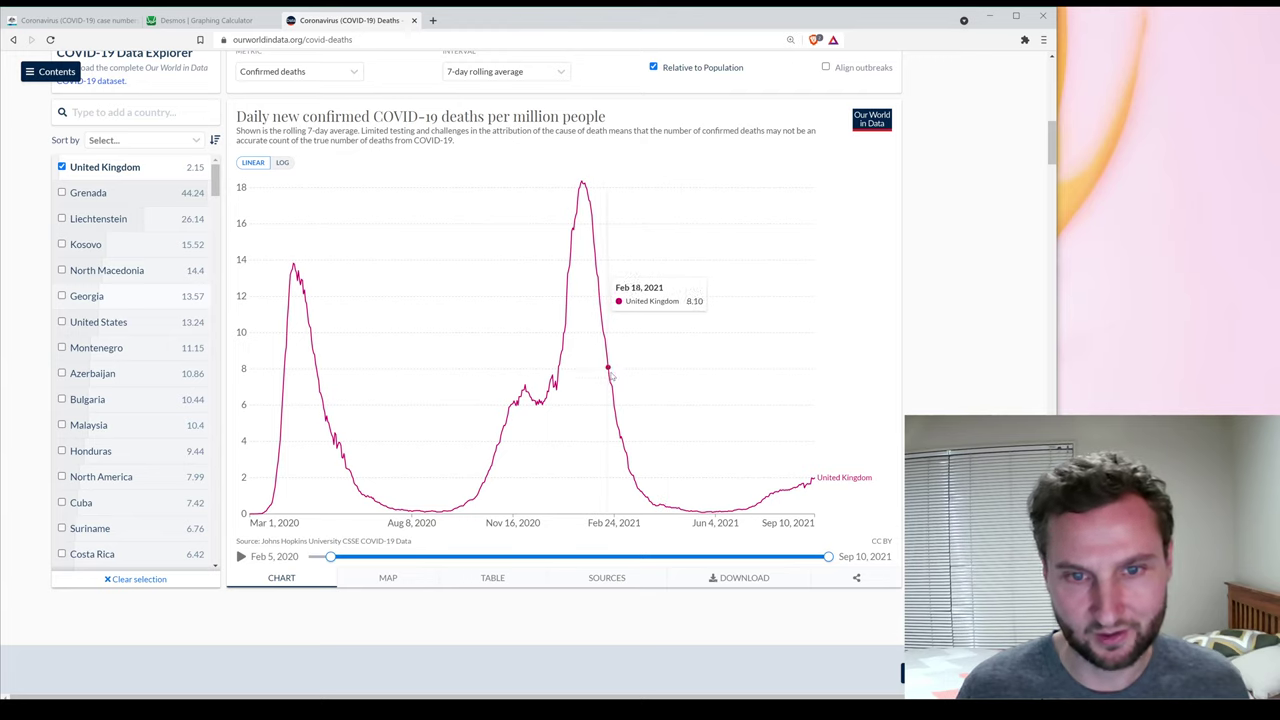
{"action": "left_click", "coordinate": [740, 578]}
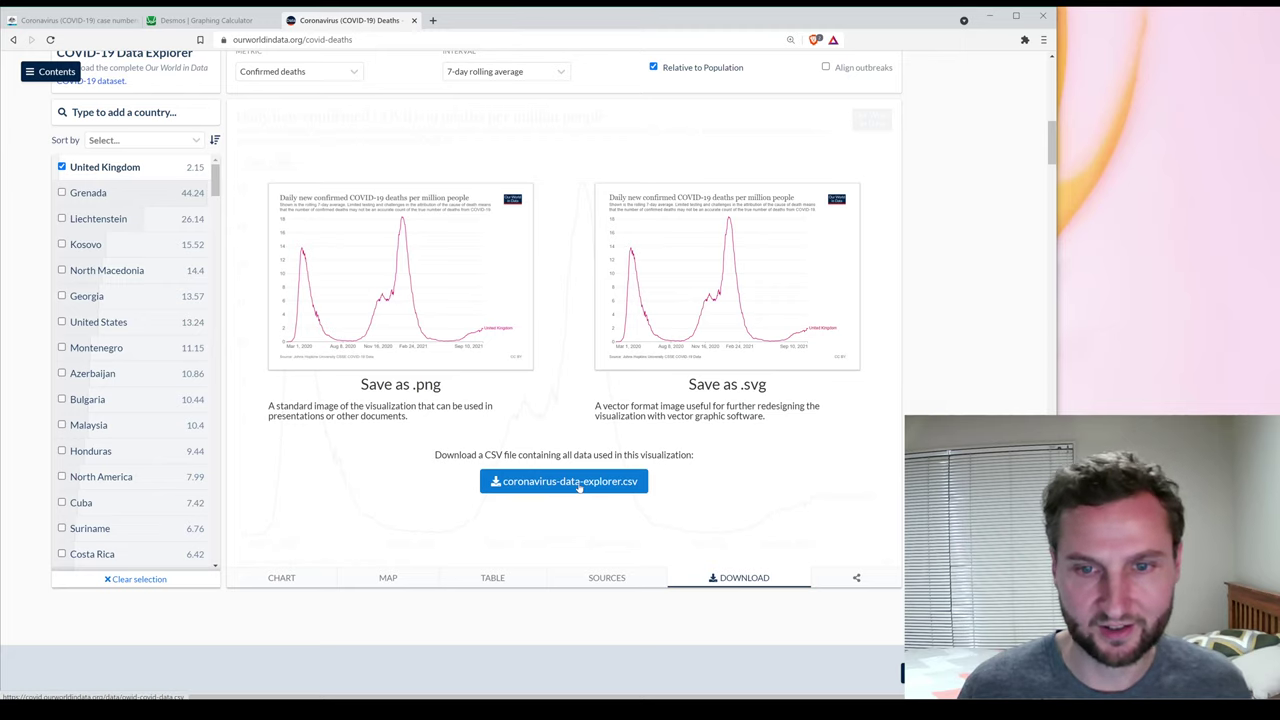
{"action": "left_click", "coordinate": [579, 483]}
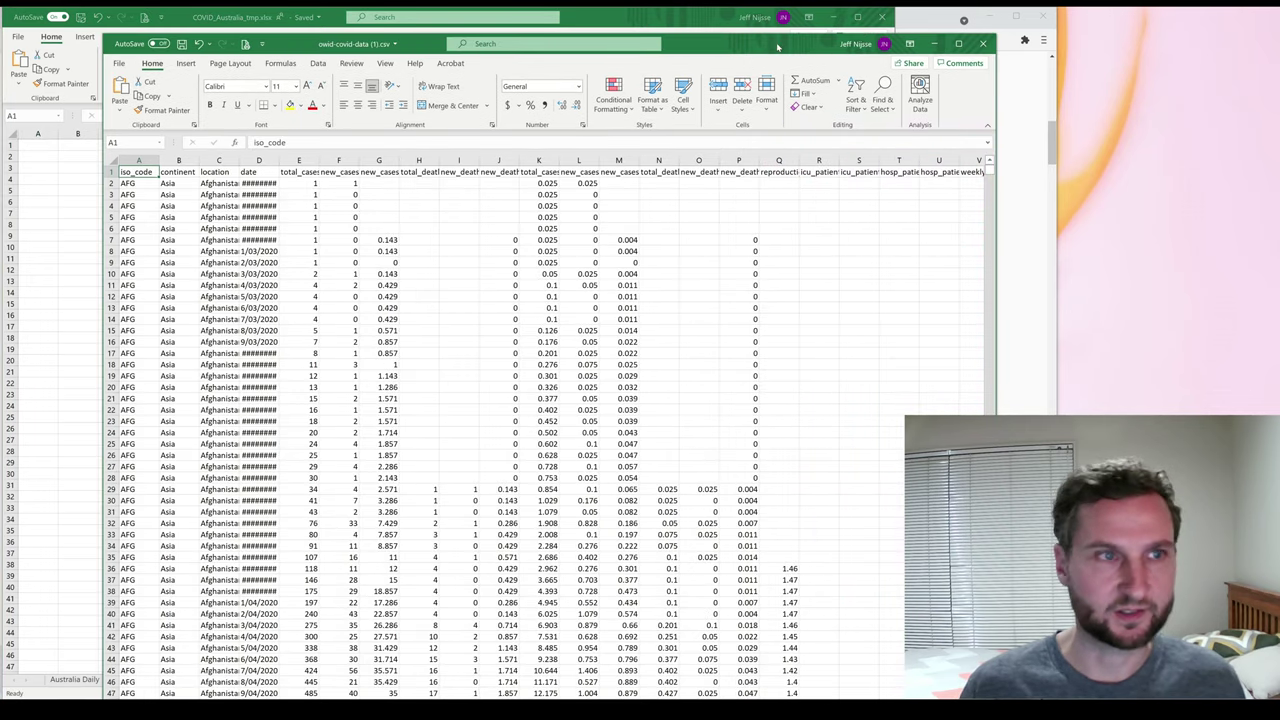
Maximise the owid-covid-data (1).csv window and jump to its last row, 115873, and back.
{"action": "left_click", "coordinate": [954, 45]}
{"action": "left_click_drag", "start_coordinate": [684, 24], "coordinate": [679, 21]}
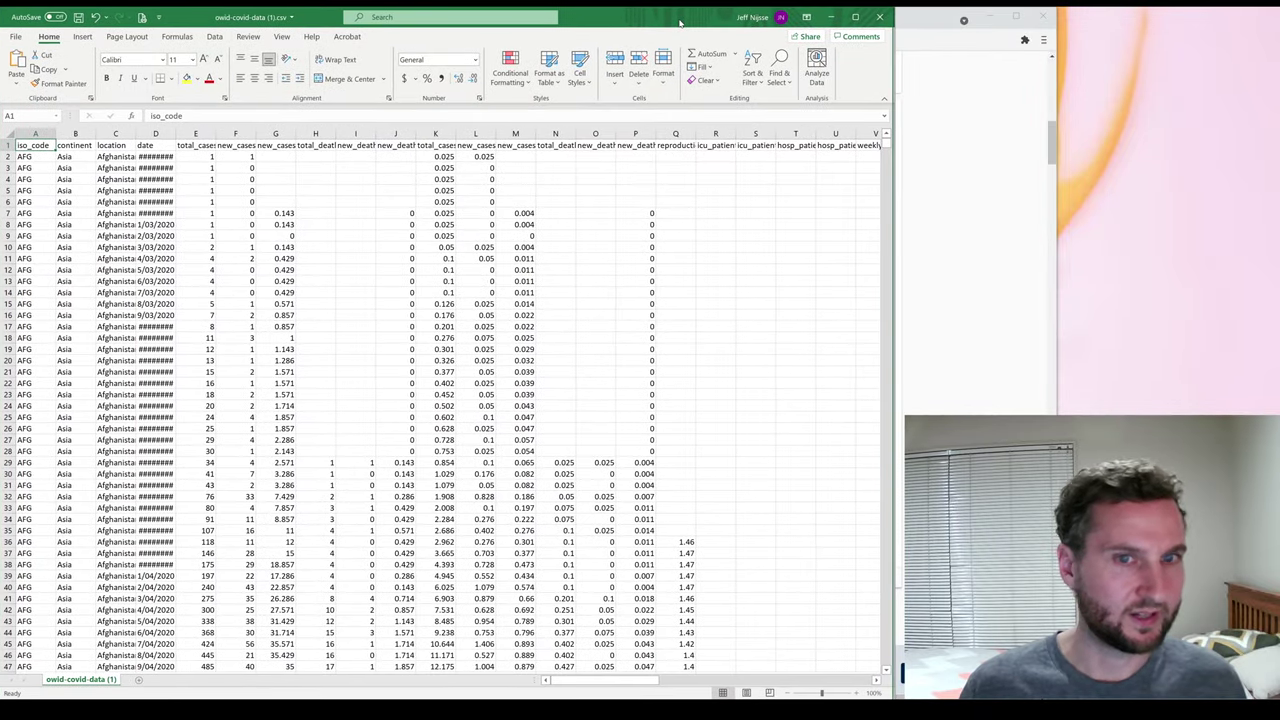
{"action": "left_click_drag", "start_coordinate": [893, 362], "coordinate": [903, 363]}
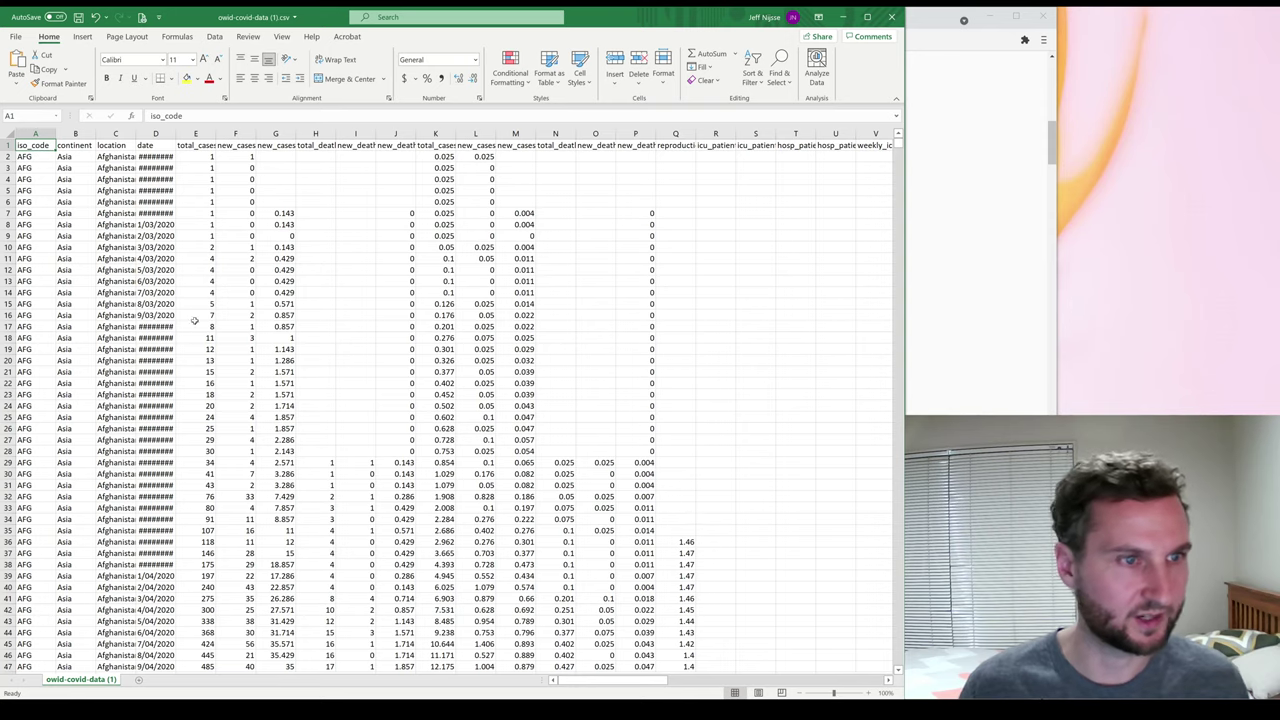
{"action": "left_click", "coordinate": [28, 362]}
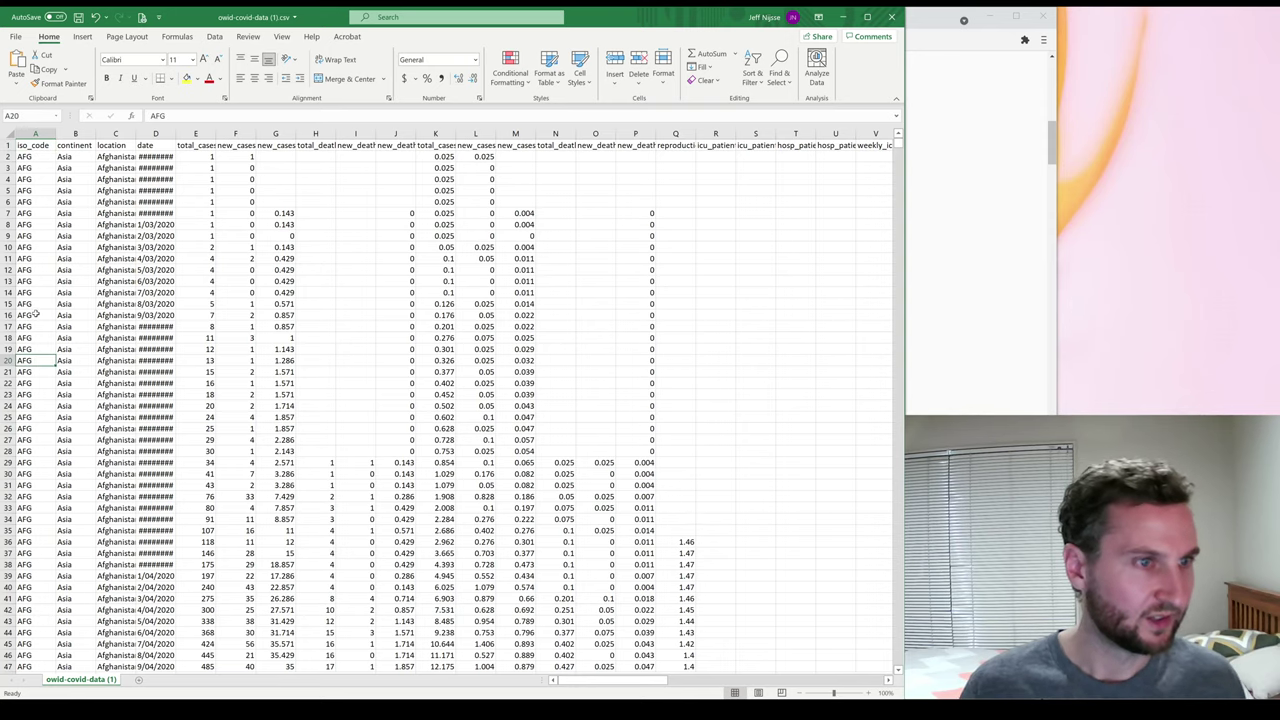
{"action": "key", "text": "ctrl+Down"}
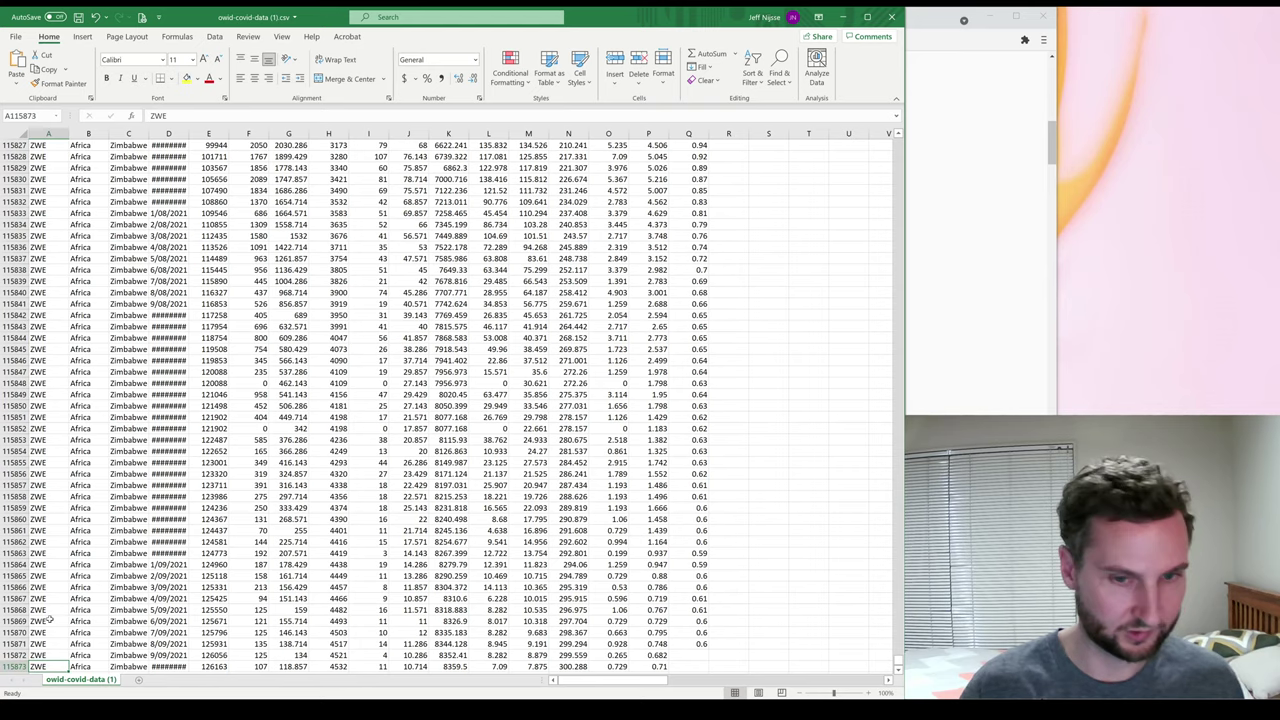
{"action": "key", "text": "ctrl+Home"}
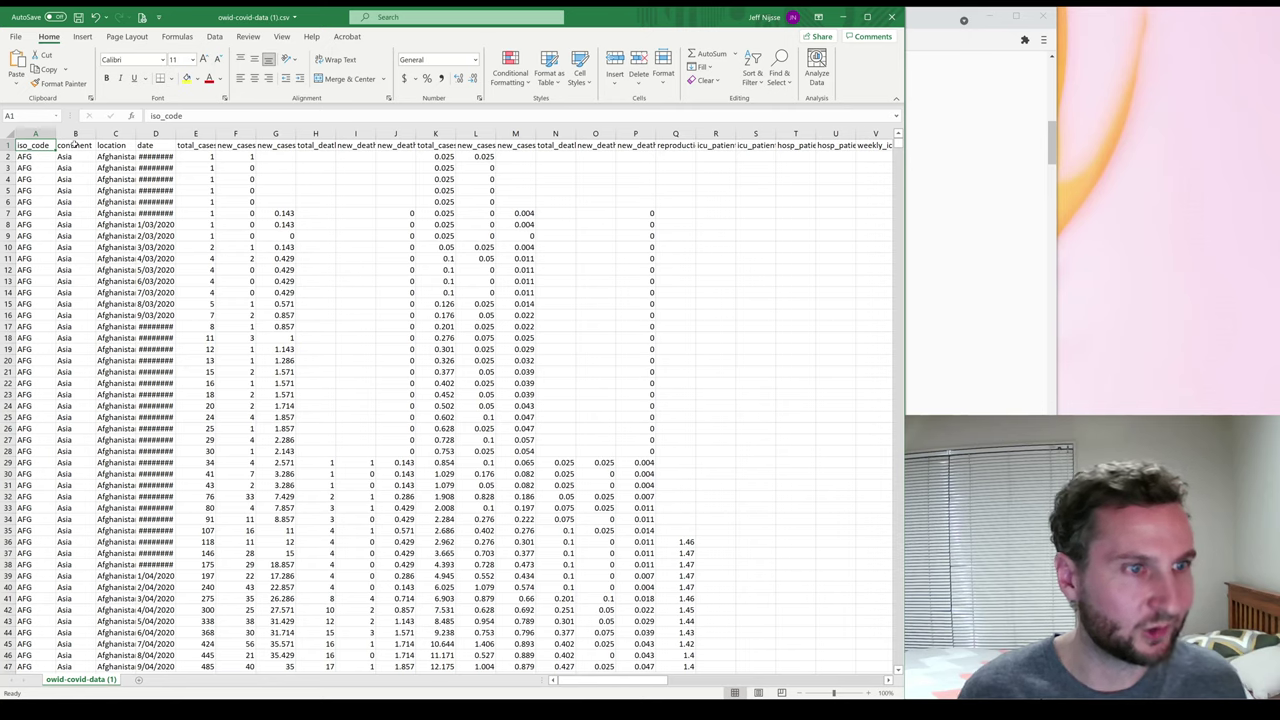
{"action": "left_click", "coordinate": [117, 145]}
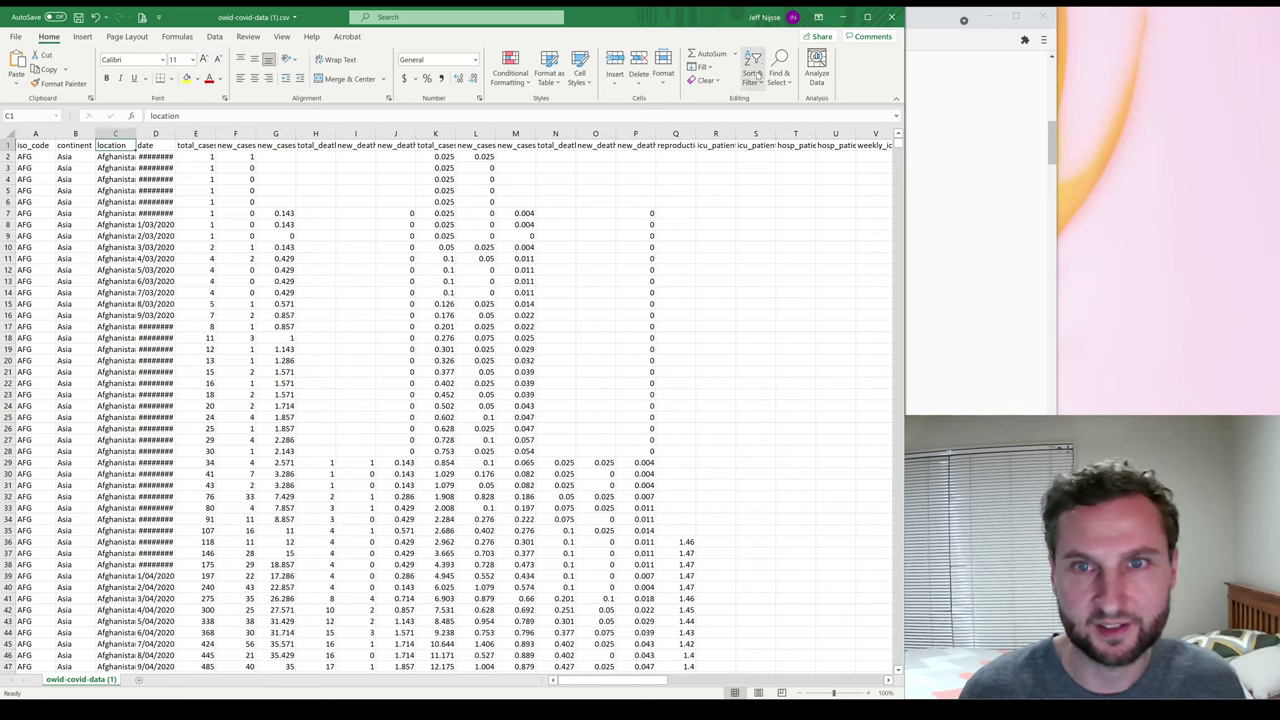
Turn on filtering and filter the location column to United Kingdom only.
{"action": "left_click", "coordinate": [752, 75]}
{"action": "left_click", "coordinate": [775, 155]}
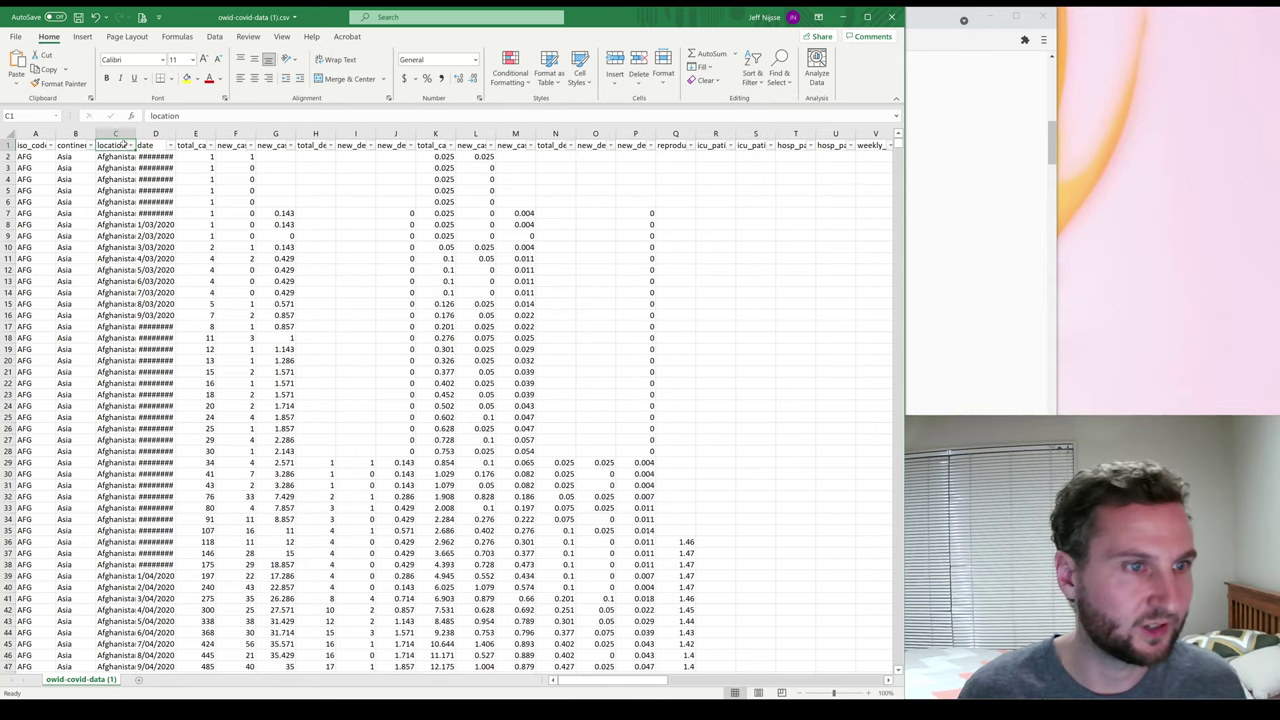
{"action": "left_click", "coordinate": [130, 146]}
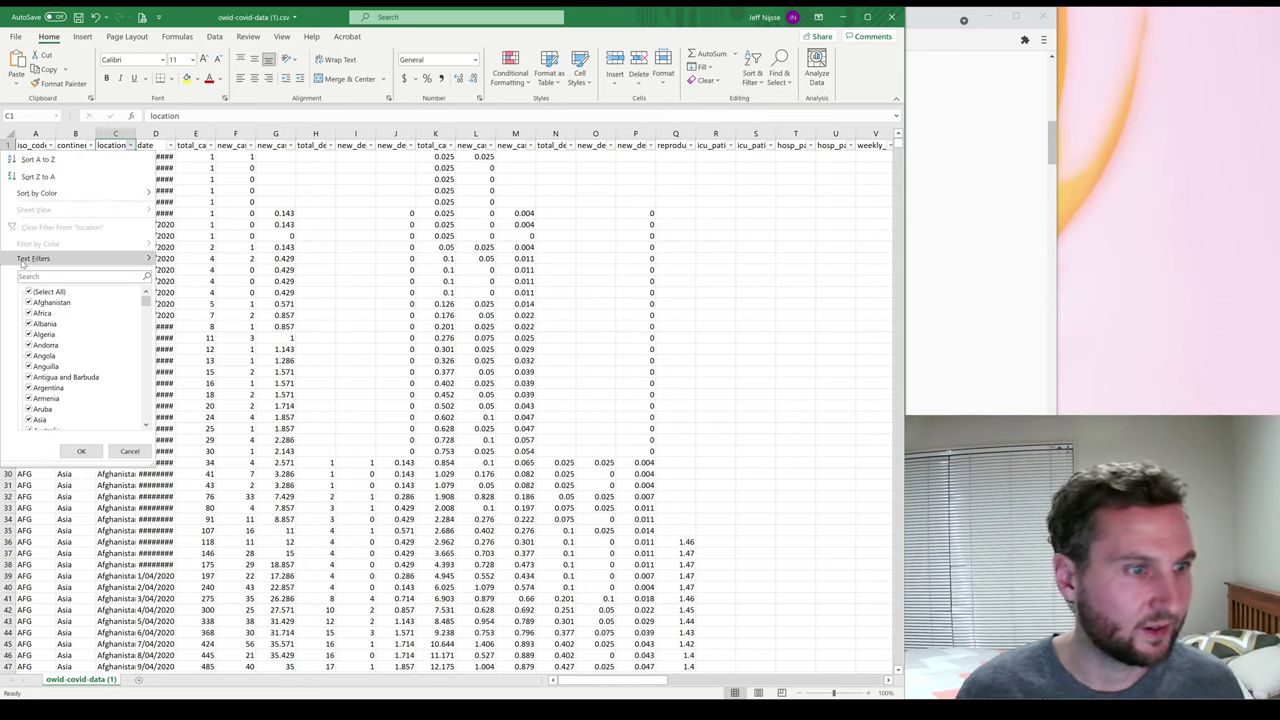
{"action": "left_click", "coordinate": [28, 291]}
{"action": "left_click", "coordinate": [30, 276]}
{"action": "type", "text": "united"}
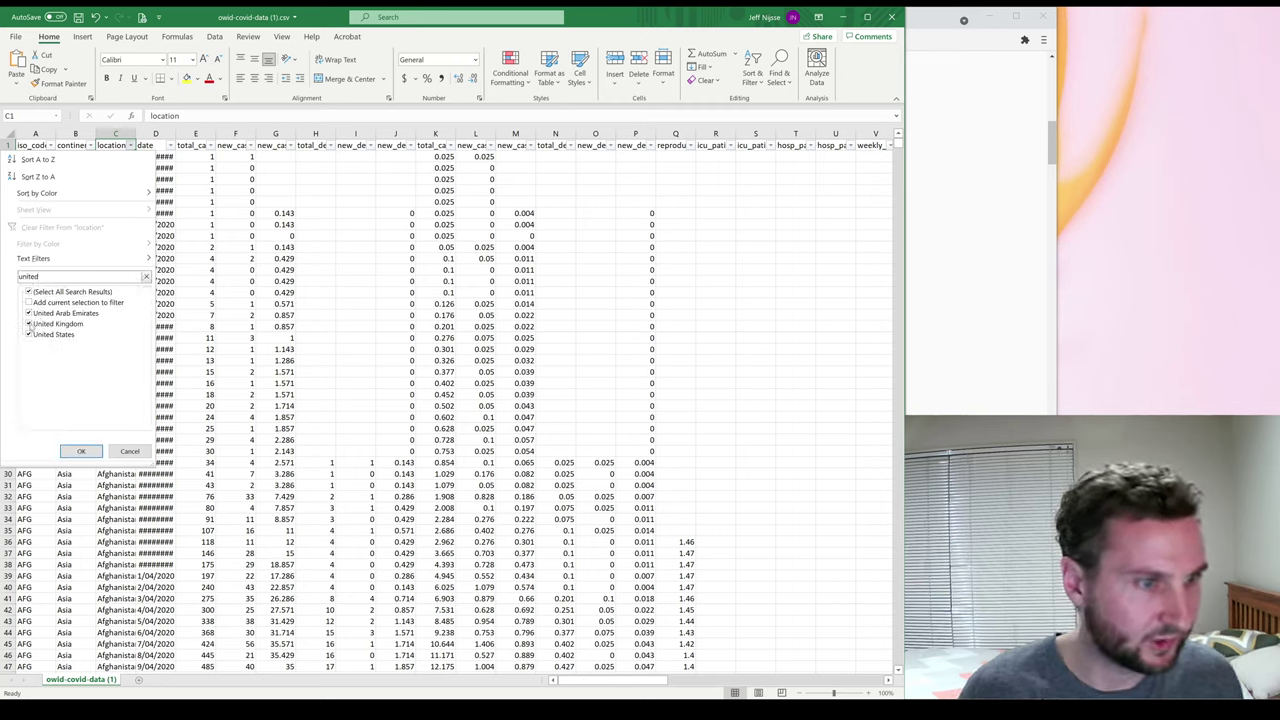
{"action": "left_click", "coordinate": [29, 313]}
{"action": "left_click", "coordinate": [29, 334]}
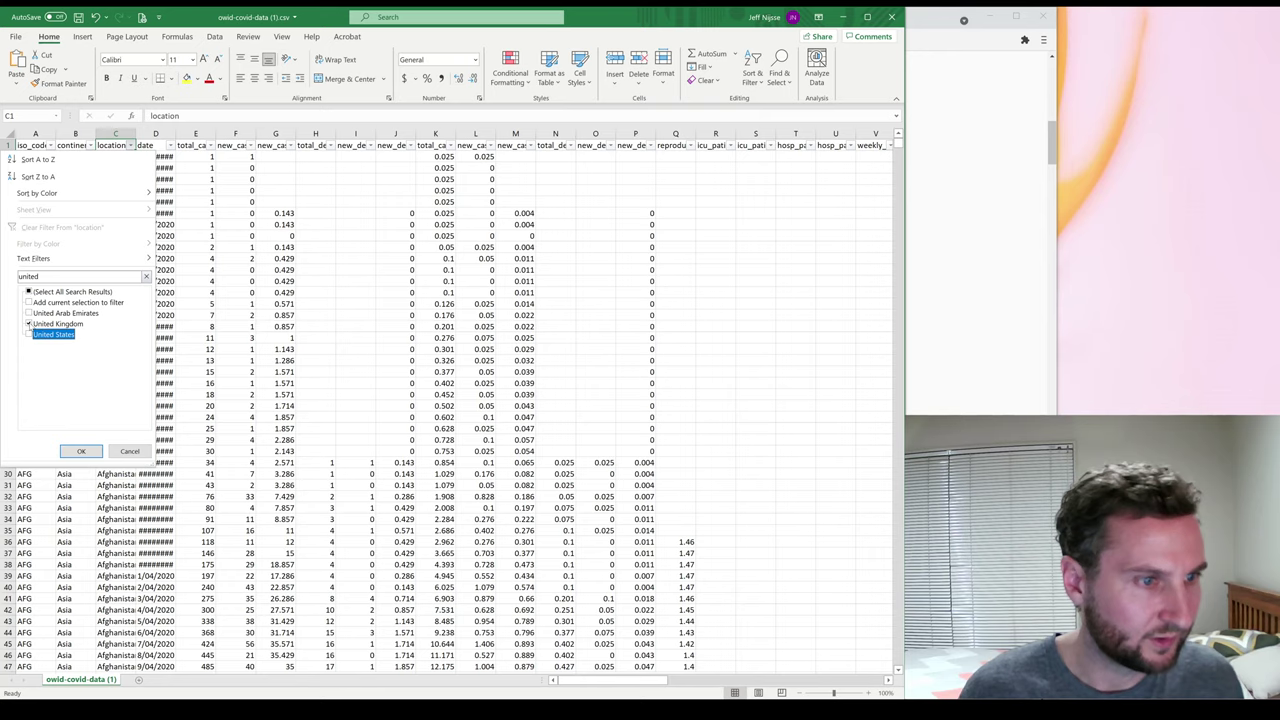
{"action": "left_click", "coordinate": [29, 324]}
{"action": "left_click", "coordinate": [29, 324]}
{"action": "left_click", "coordinate": [81, 451]}
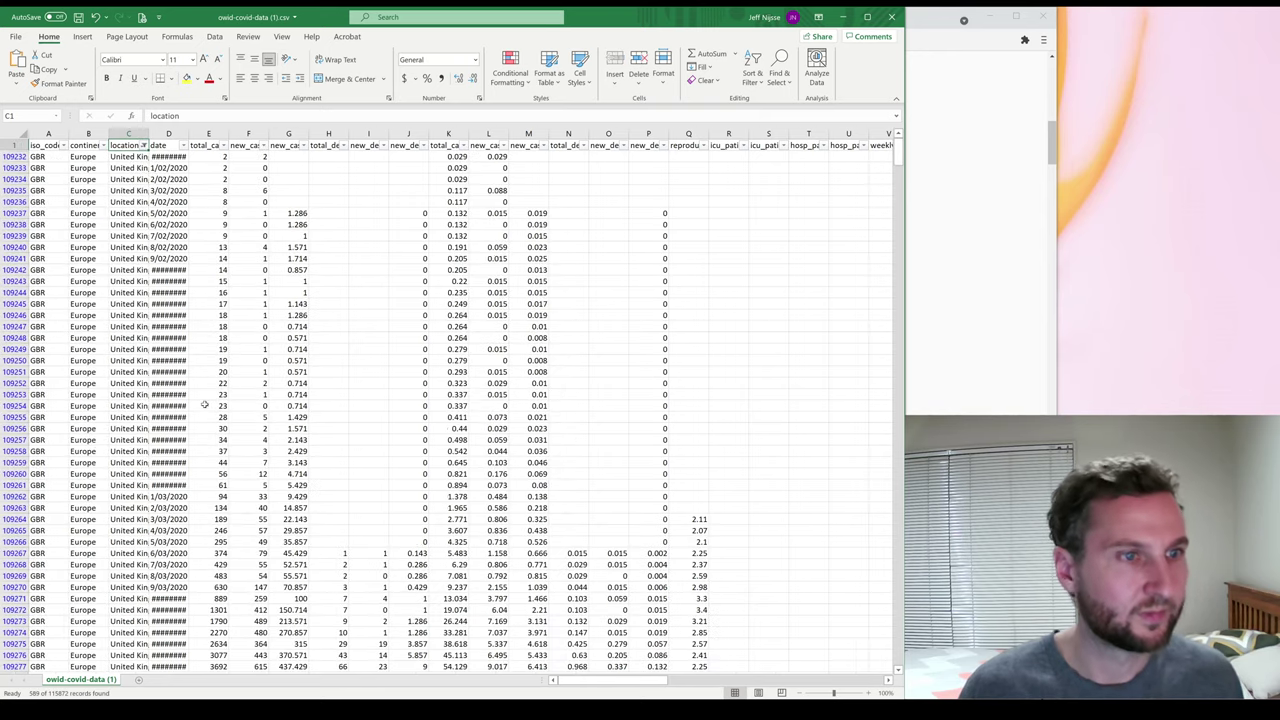
Autofit the date column and check the first UK date, 31/01/2020, and the case and death headings.
{"action": "double_click", "coordinate": [188, 134]}
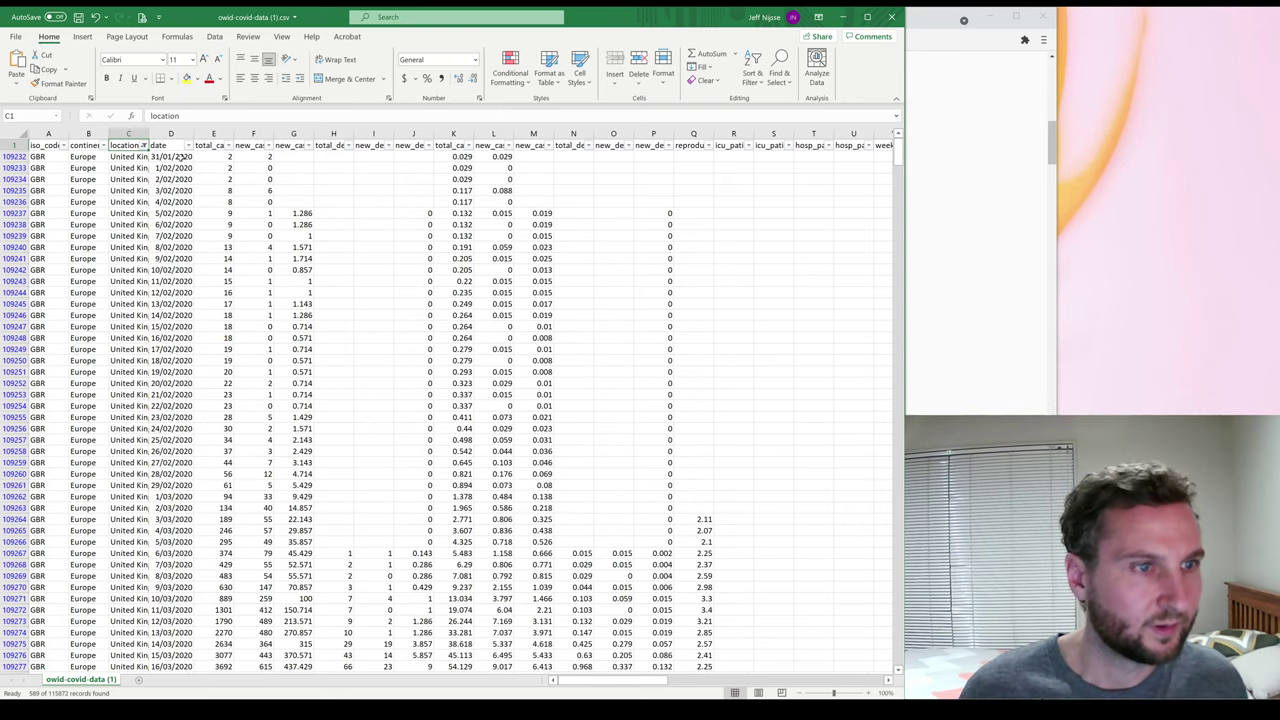
{"action": "left_click", "coordinate": [183, 157]}
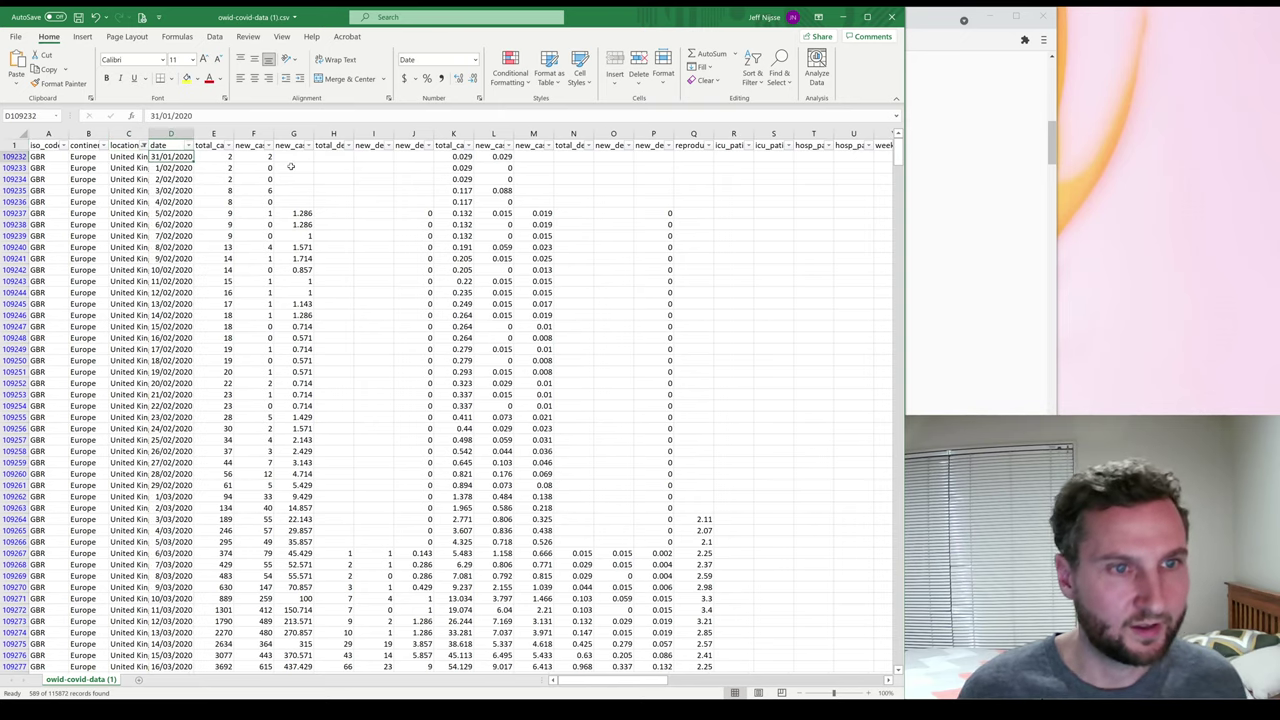
{"action": "left_click", "coordinate": [212, 149]}
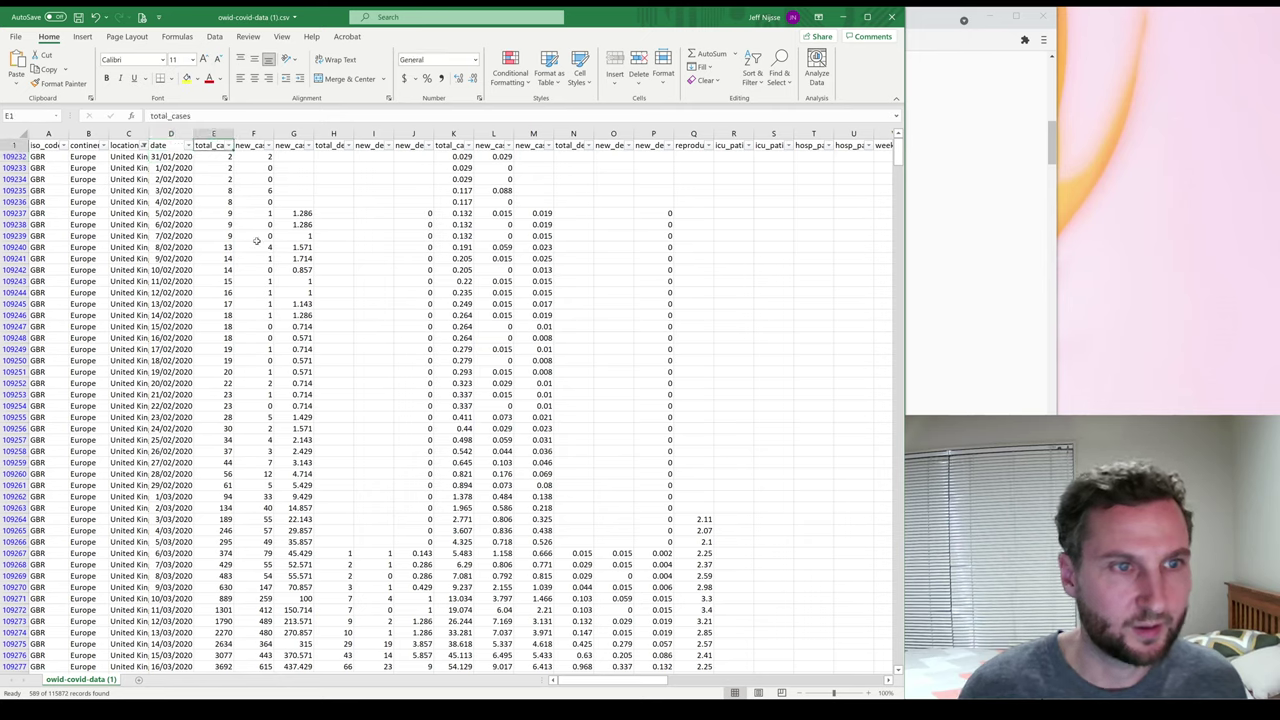
{"action": "key", "text": "Right"}
{"action": "key", "text": "Right"}
{"action": "key", "text": "Right"}
{"action": "key", "text": "Right"}
{"action": "key", "text": "Right"}
{"action": "key", "text": "Right"}
{"action": "key", "text": "Left"}
{"action": "key", "text": "Left"}
{"action": "key", "text": "Left"}
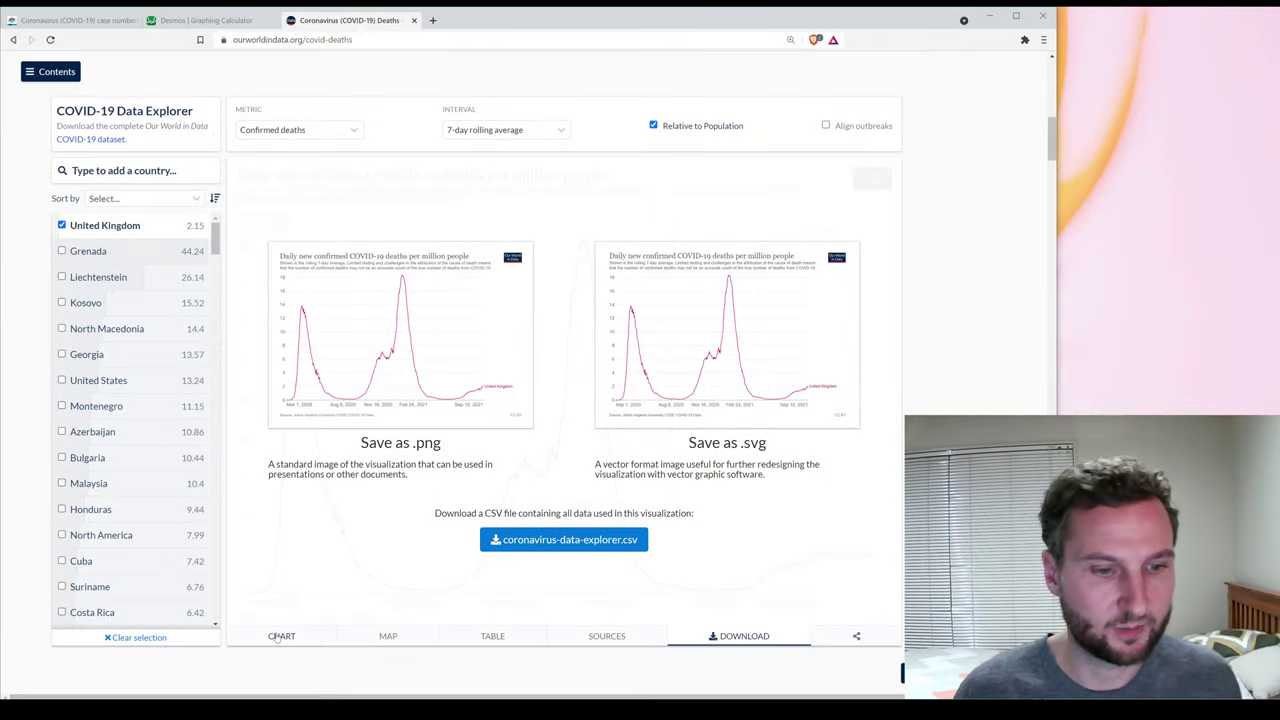
Switch the explorer back to its deaths chart, then return to the Excel data.
{"action": "left_click", "coordinate": [276, 636]}
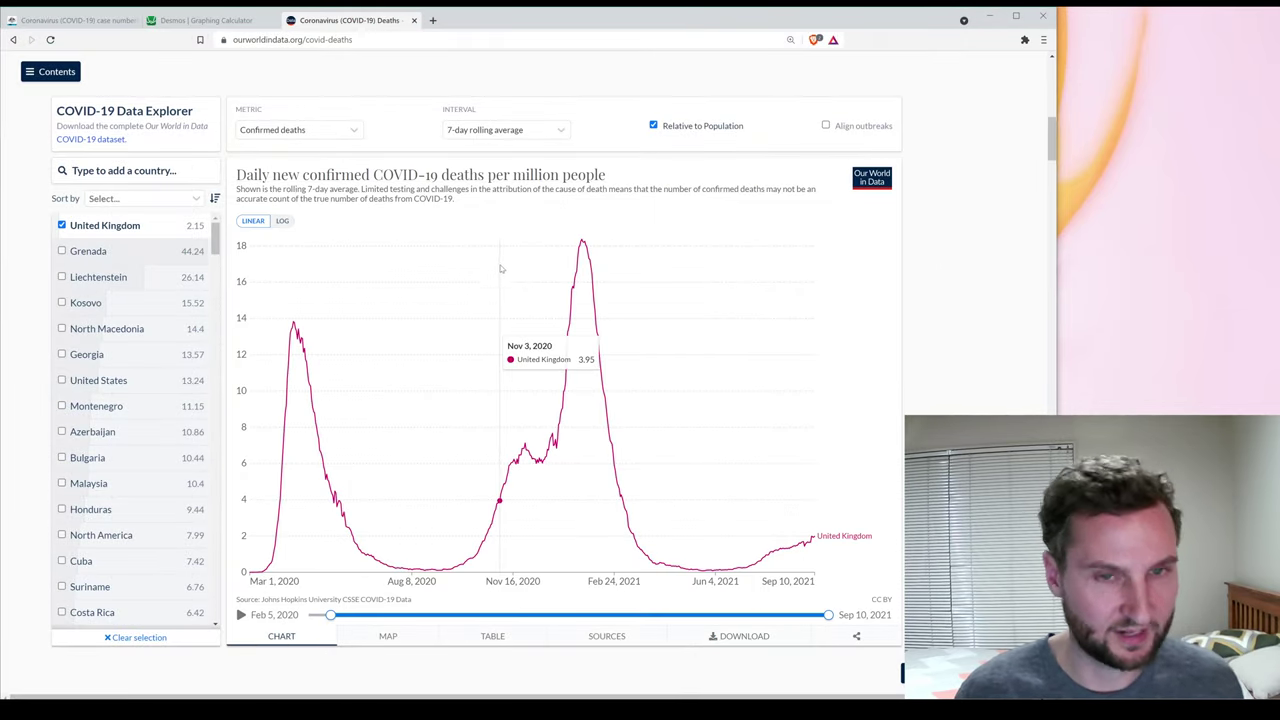
{"action": "key", "text": "alt+Tab"}
{"action": "key", "text": "alt+Tab"}
{"action": "key", "text": "Tab"}
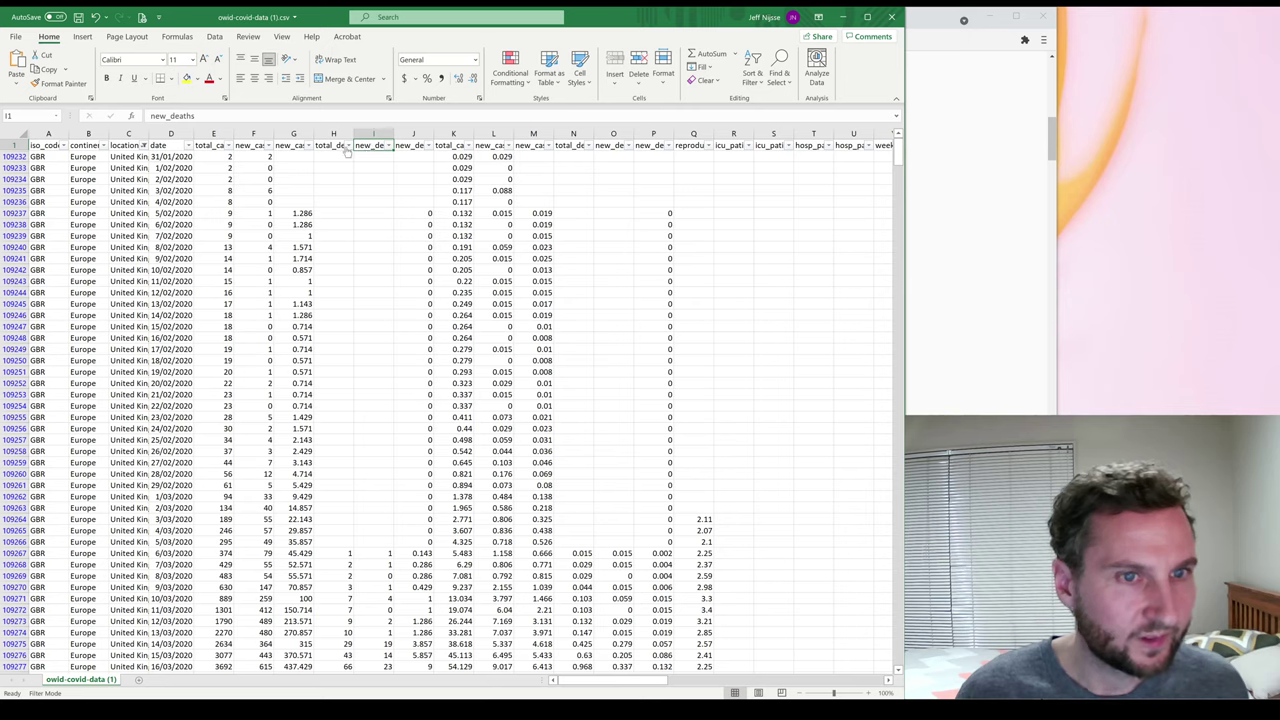
Give the new_deaths column a light orange fill.
{"action": "left_click", "coordinate": [338, 147]}
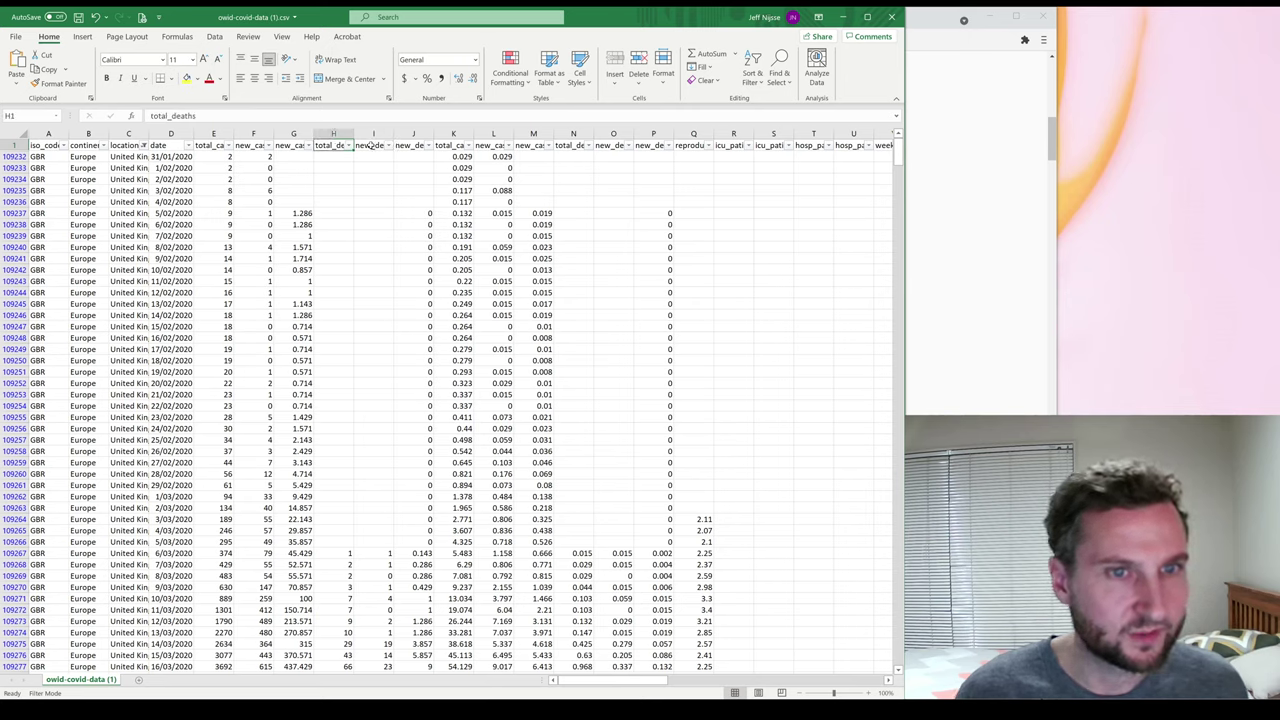
{"action": "left_click", "coordinate": [370, 147]}
{"action": "key", "text": "Right"}
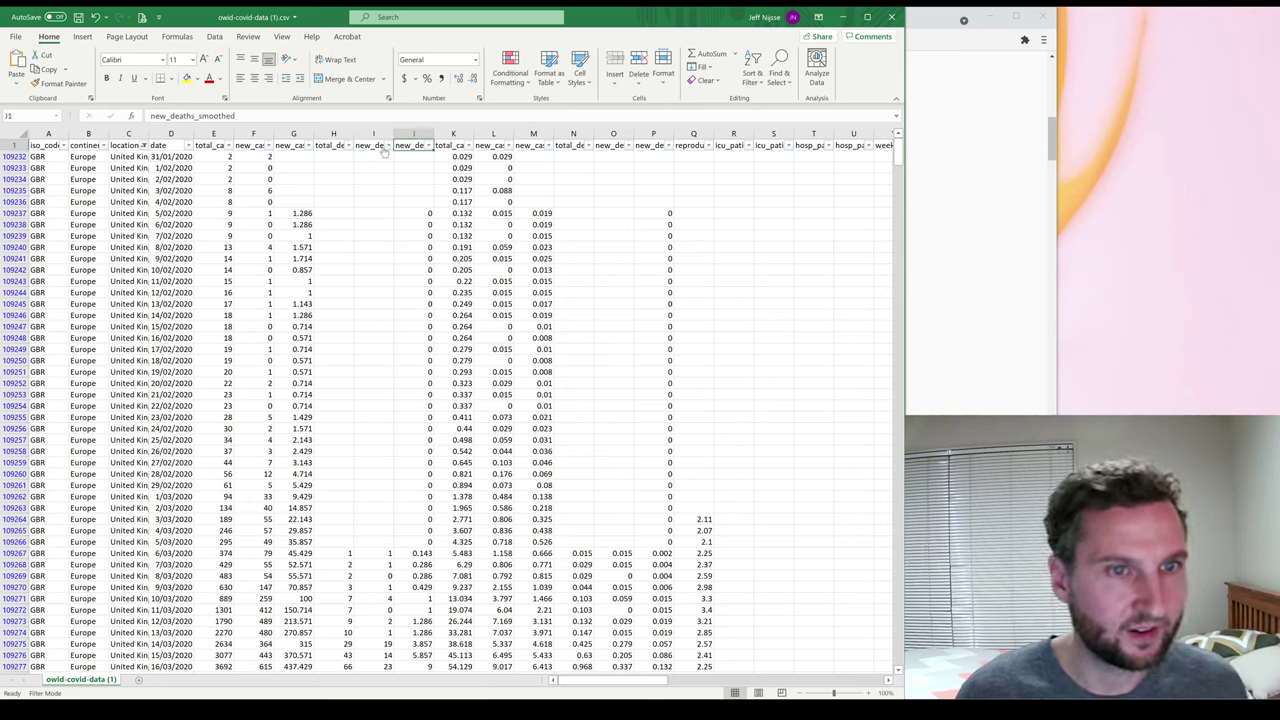
{"action": "left_click", "coordinate": [369, 147]}
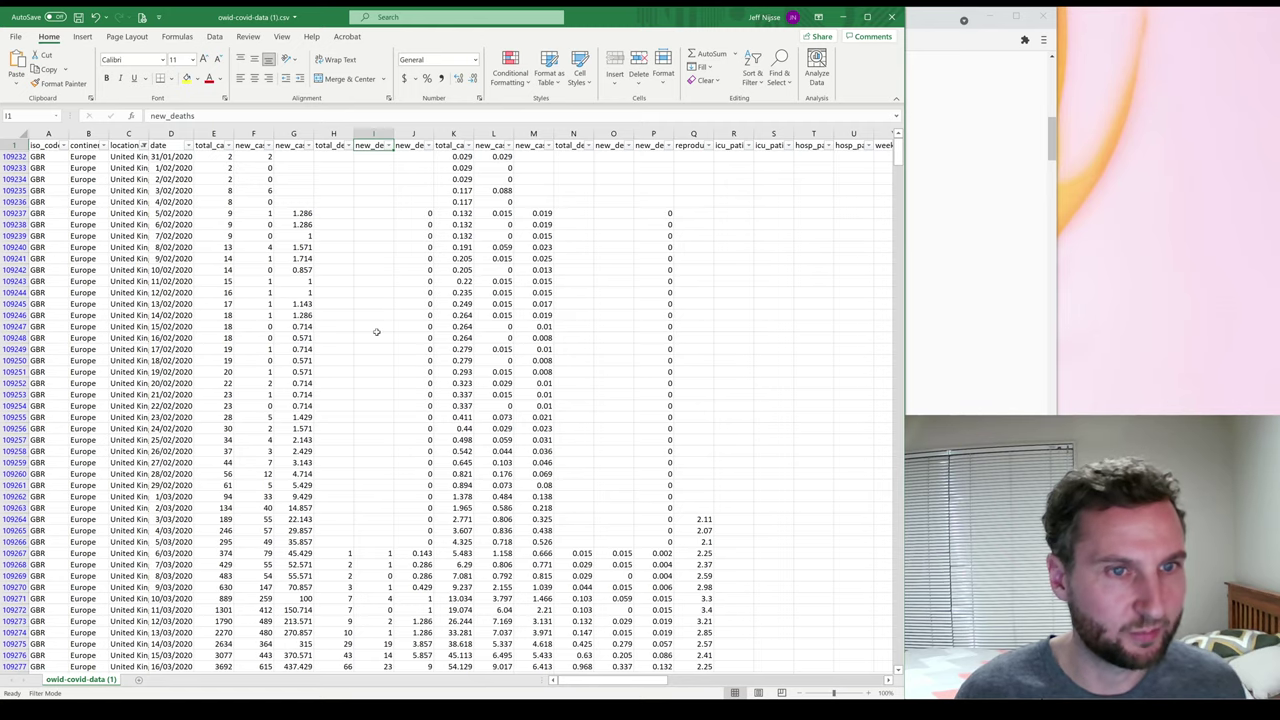
{"action": "key", "text": "alt+Tab"}
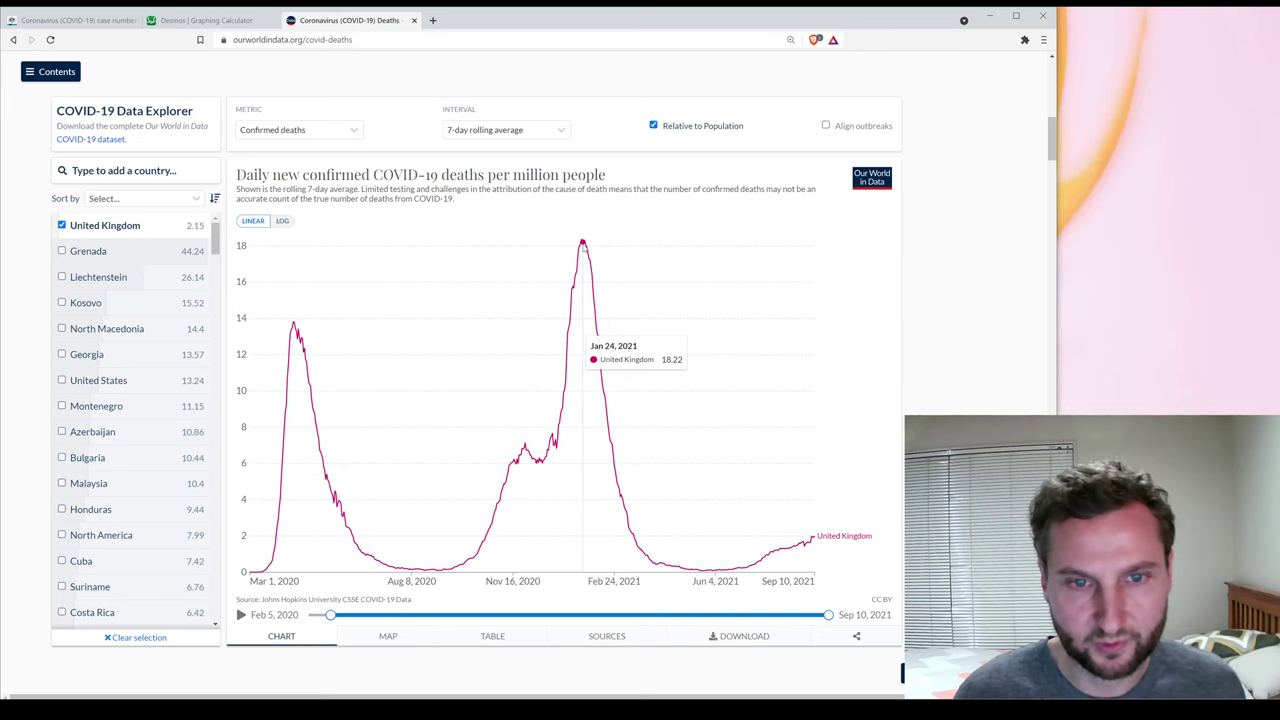
{"action": "key", "text": "alt+Tab"}
{"action": "left_click", "coordinate": [373, 134]}
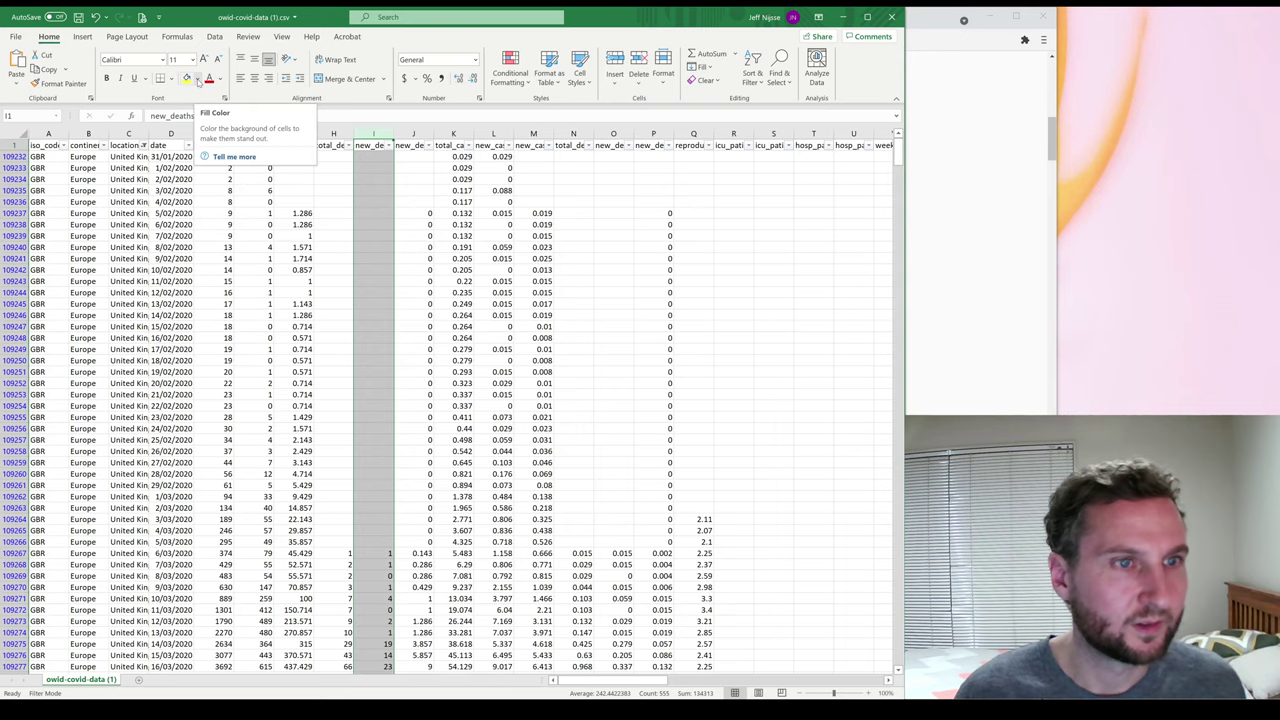
{"action": "left_click", "coordinate": [197, 80]}
{"action": "left_click", "coordinate": [235, 124]}
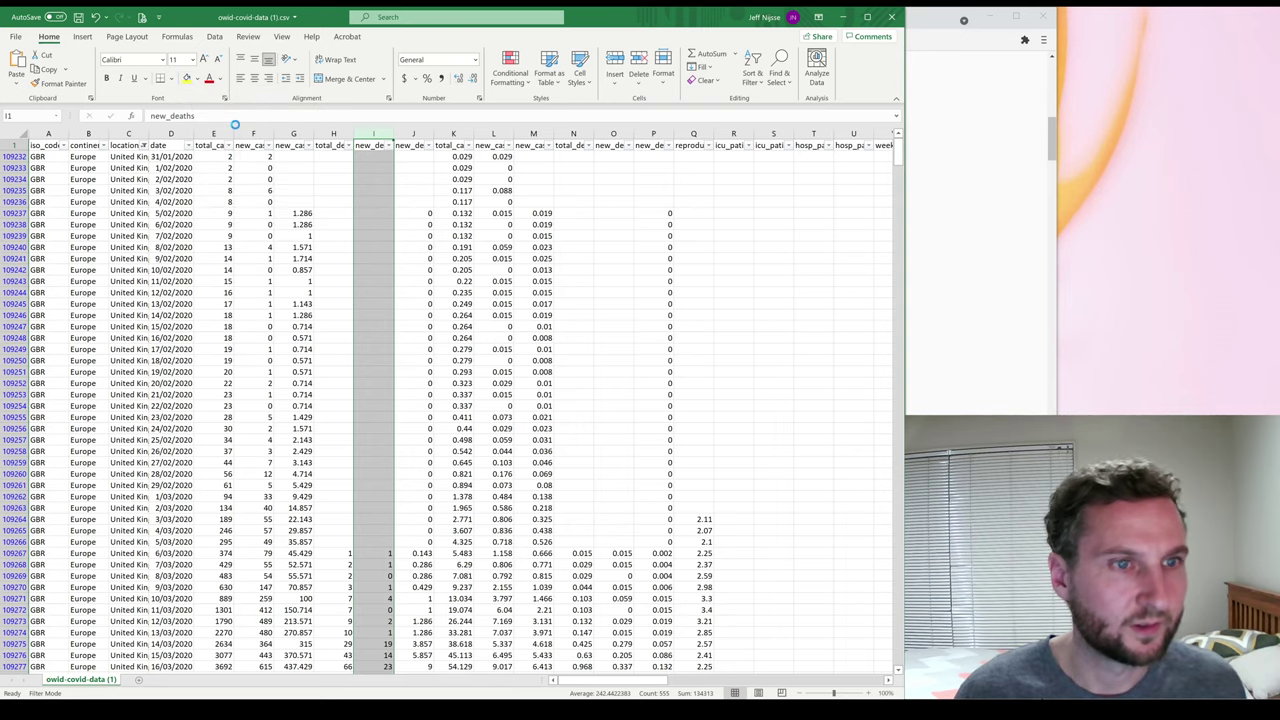
Scroll down to January 2021 and select the 20/01/2021 row near the peak.
{"action": "left_click", "coordinate": [372, 359]}
{"action": "scroll", "coordinate": [255, 410], "scroll_direction": "down", "scroll_amount": 6}
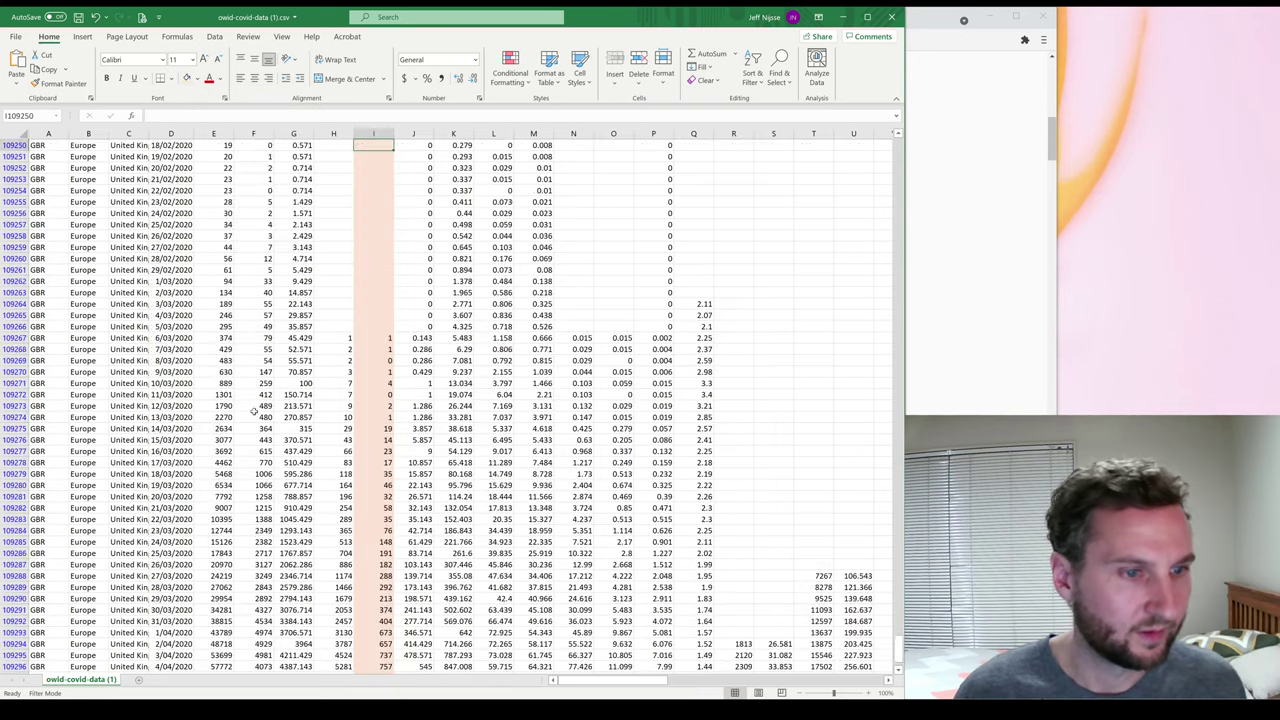
{"action": "scroll", "coordinate": [254, 411], "scroll_direction": "down", "scroll_amount": 20}
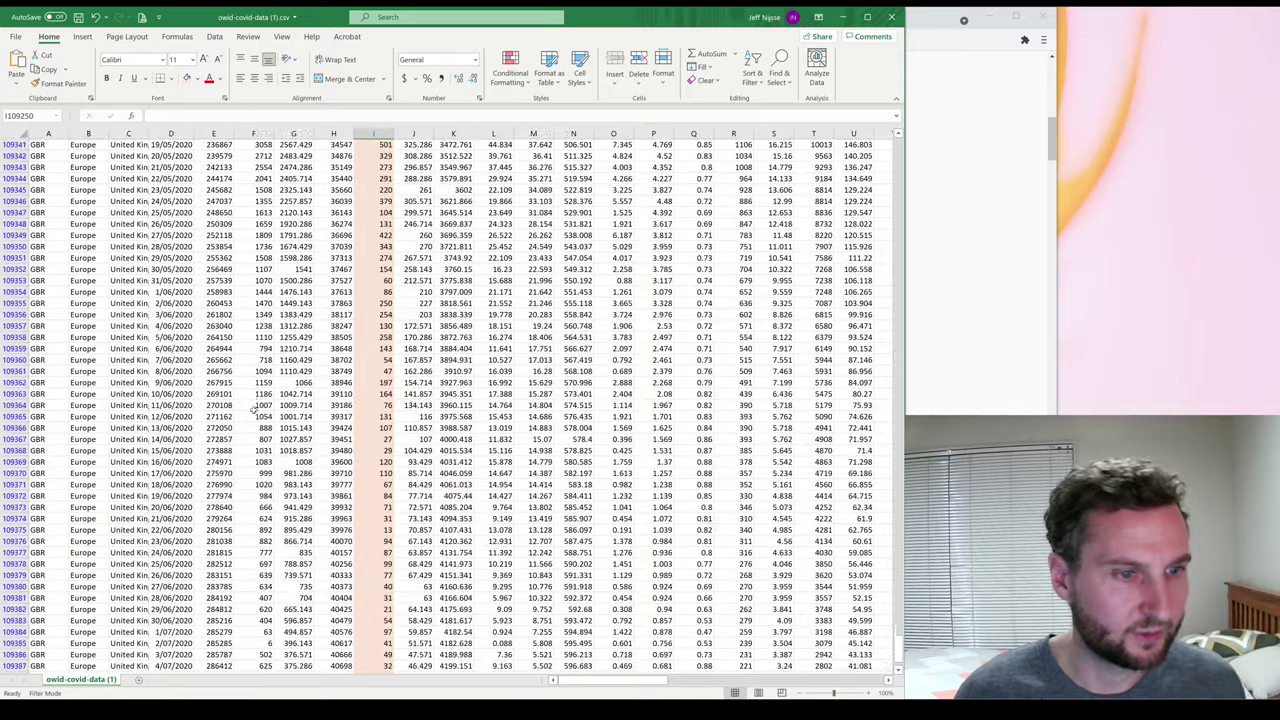
{"action": "scroll", "coordinate": [254, 410], "scroll_direction": "down", "scroll_amount": 14}
{"action": "scroll", "coordinate": [290, 415], "scroll_direction": "down", "scroll_amount": 20}
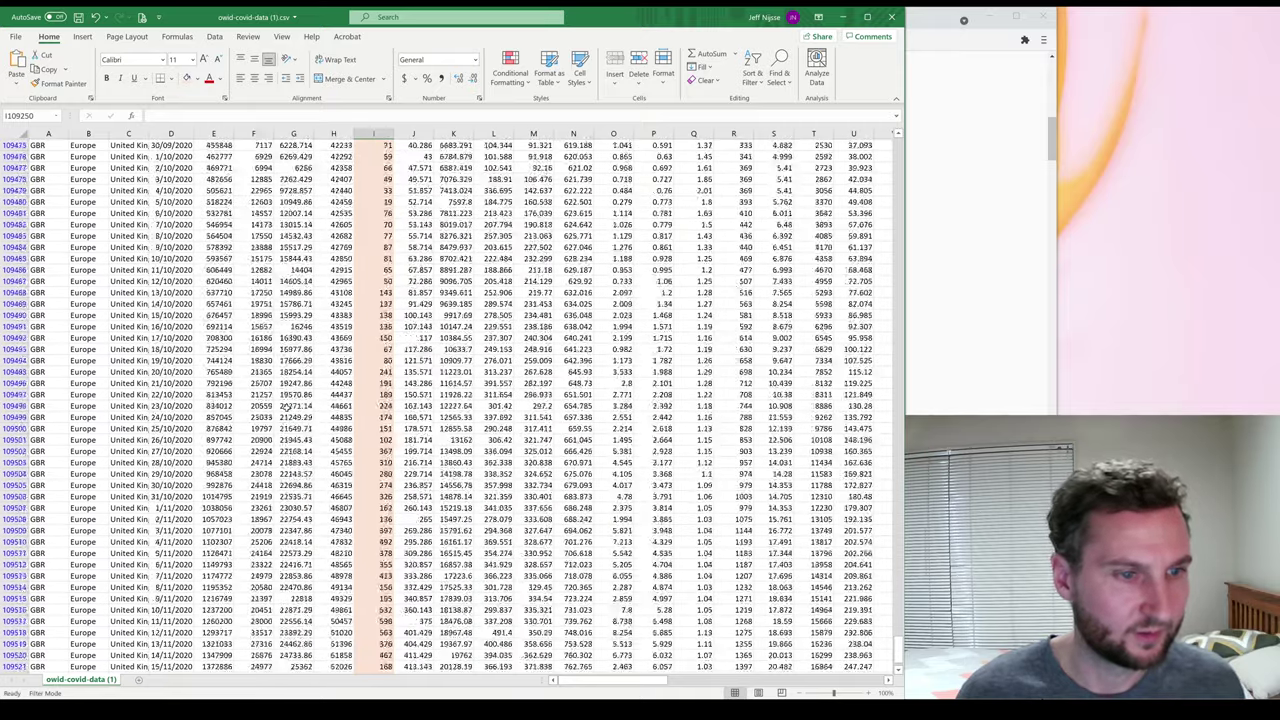
{"action": "key", "text": "shift+space"}
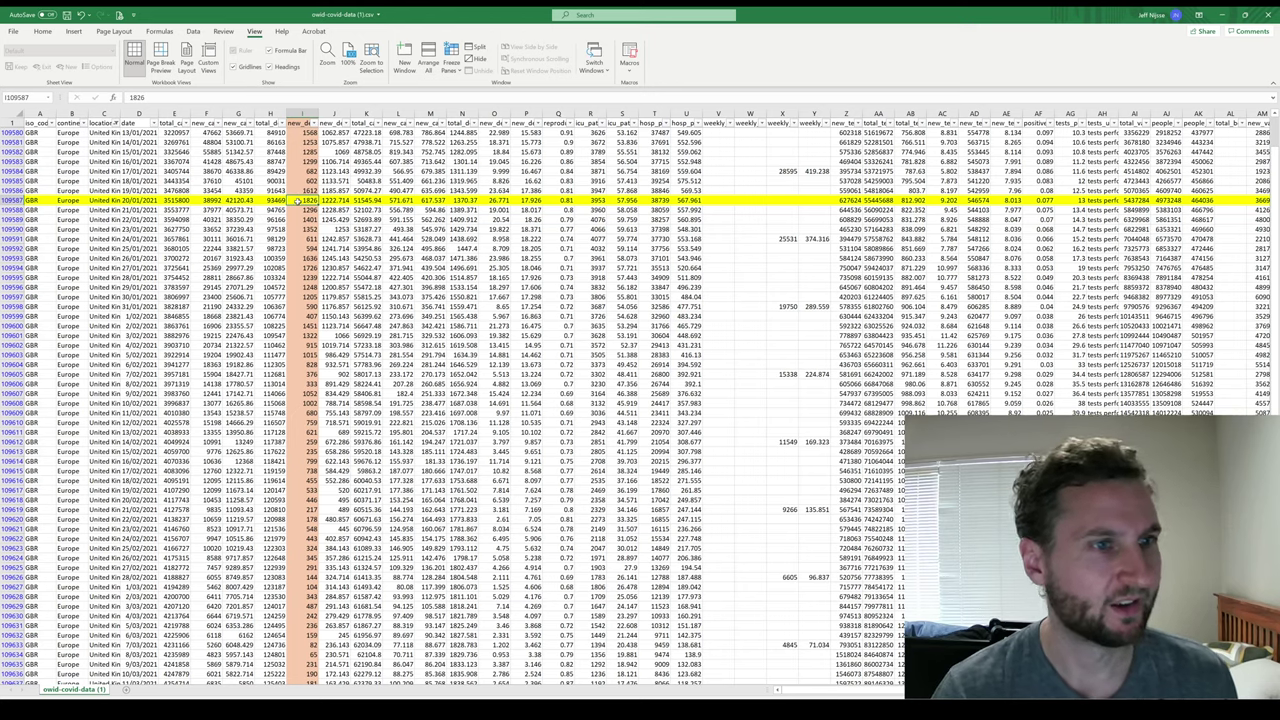
{"action": "key", "text": "alt+Tab"}
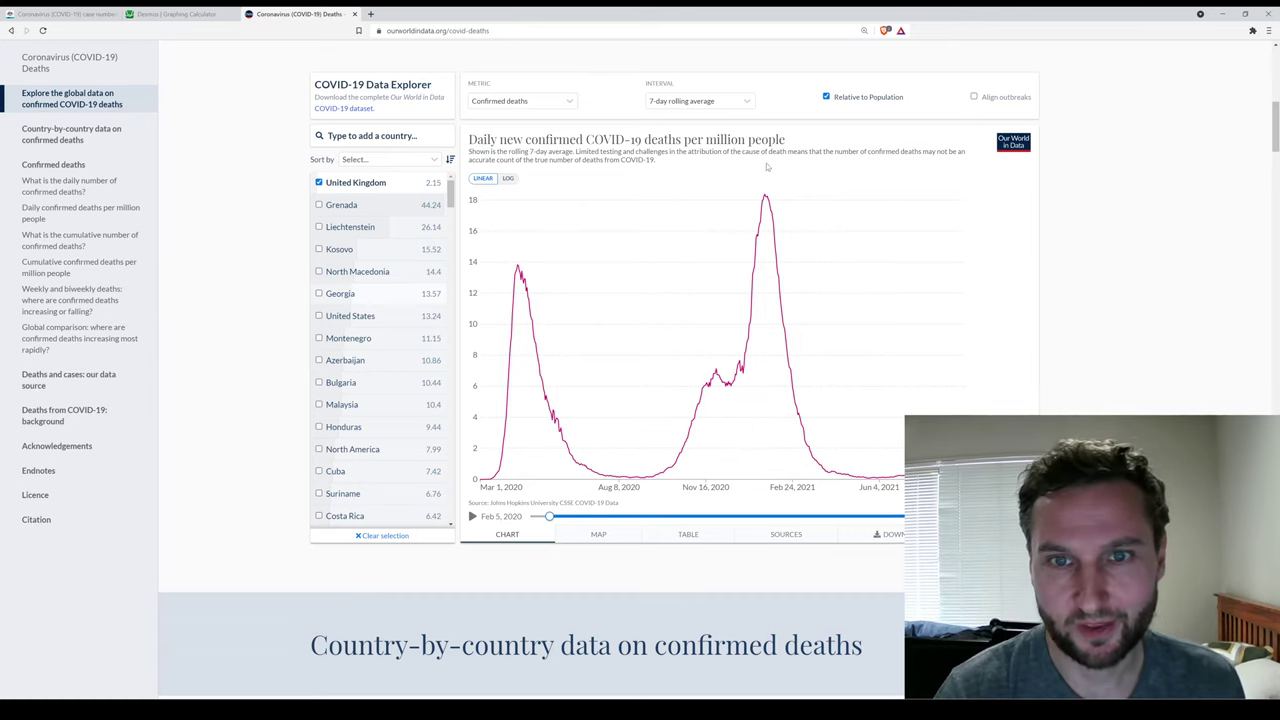
Inspect new_deaths_per_million on and before 20/01/2021 (26.771), then switch to the deaths chart.
{"action": "key", "text": "alt+Tab"}
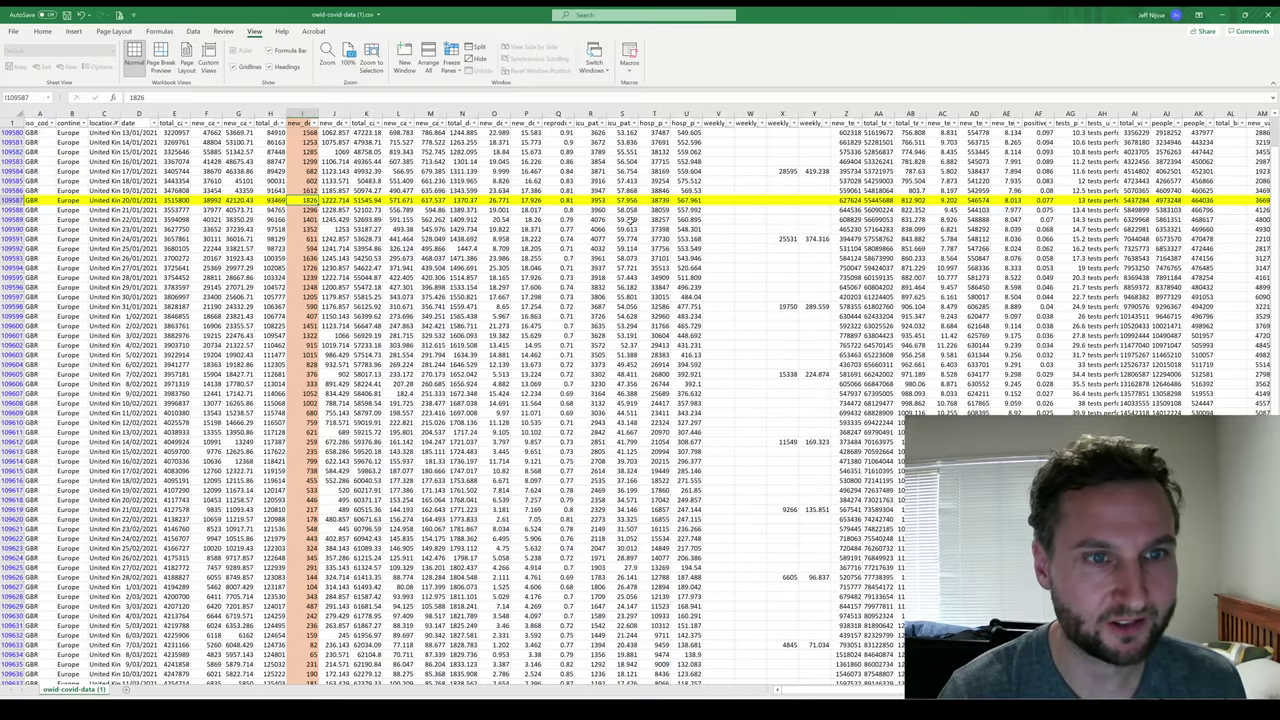
{"action": "left_click", "coordinate": [303, 122]}
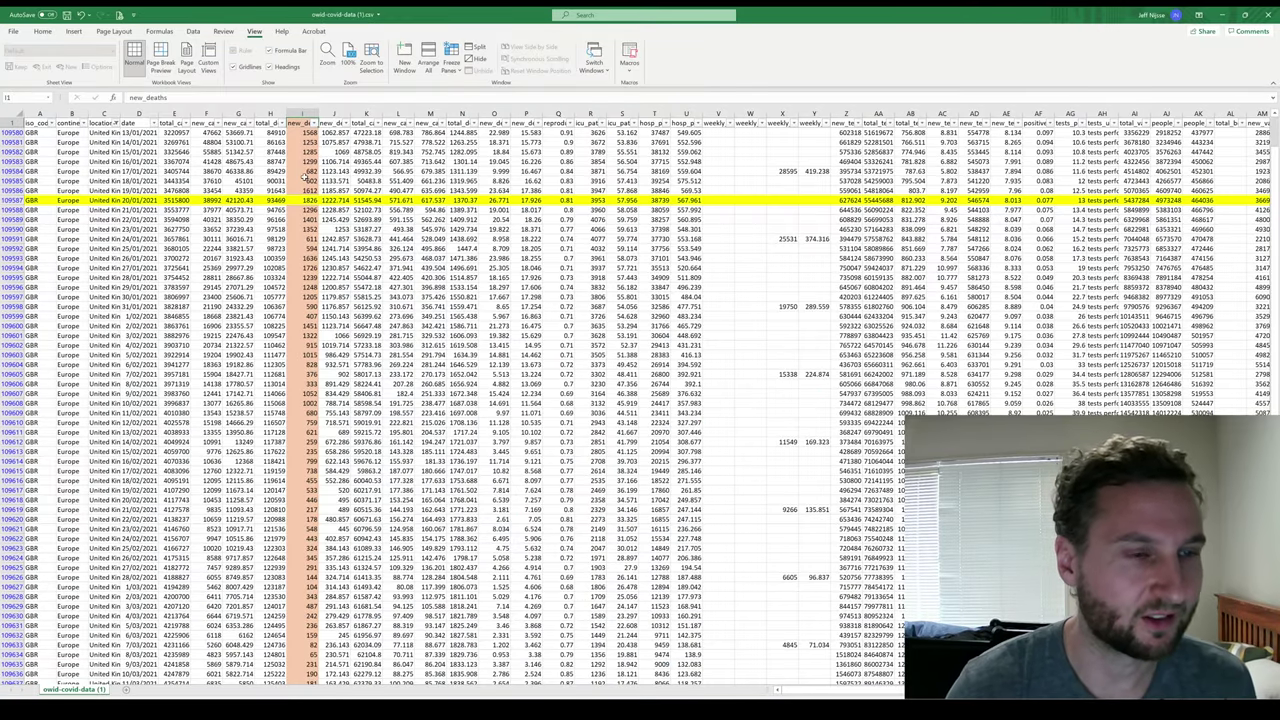
{"action": "key", "text": "Right"}
{"action": "key", "text": "Right"}
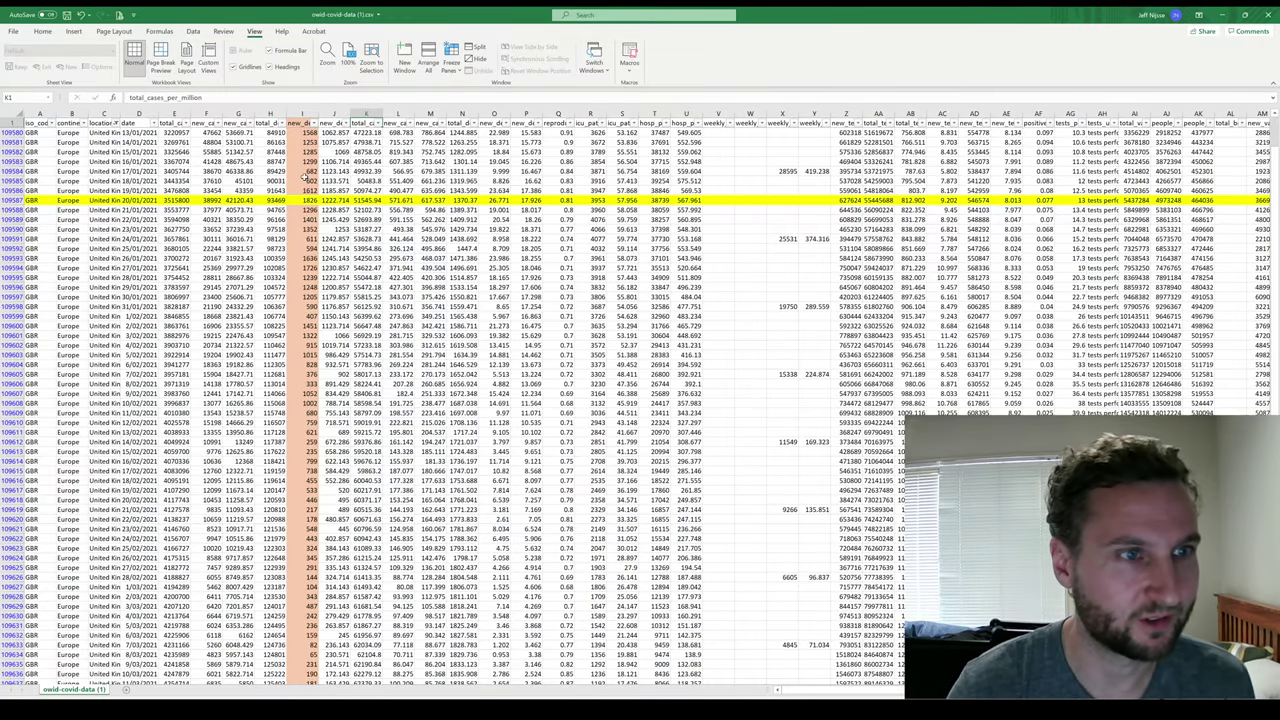
{"action": "key", "text": "Right"}
{"action": "key", "text": "Right"}
{"action": "key", "text": "Right"}
{"action": "key", "text": "Right"}
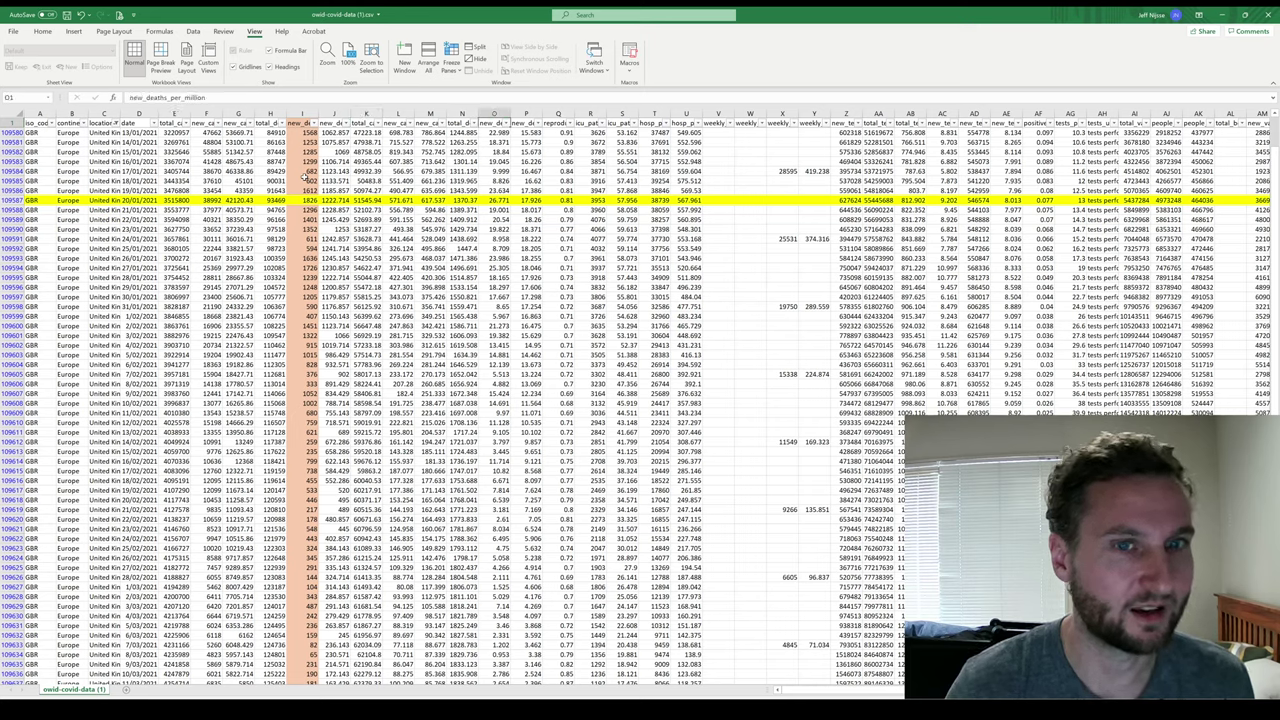
{"action": "left_click", "coordinate": [490, 113]}
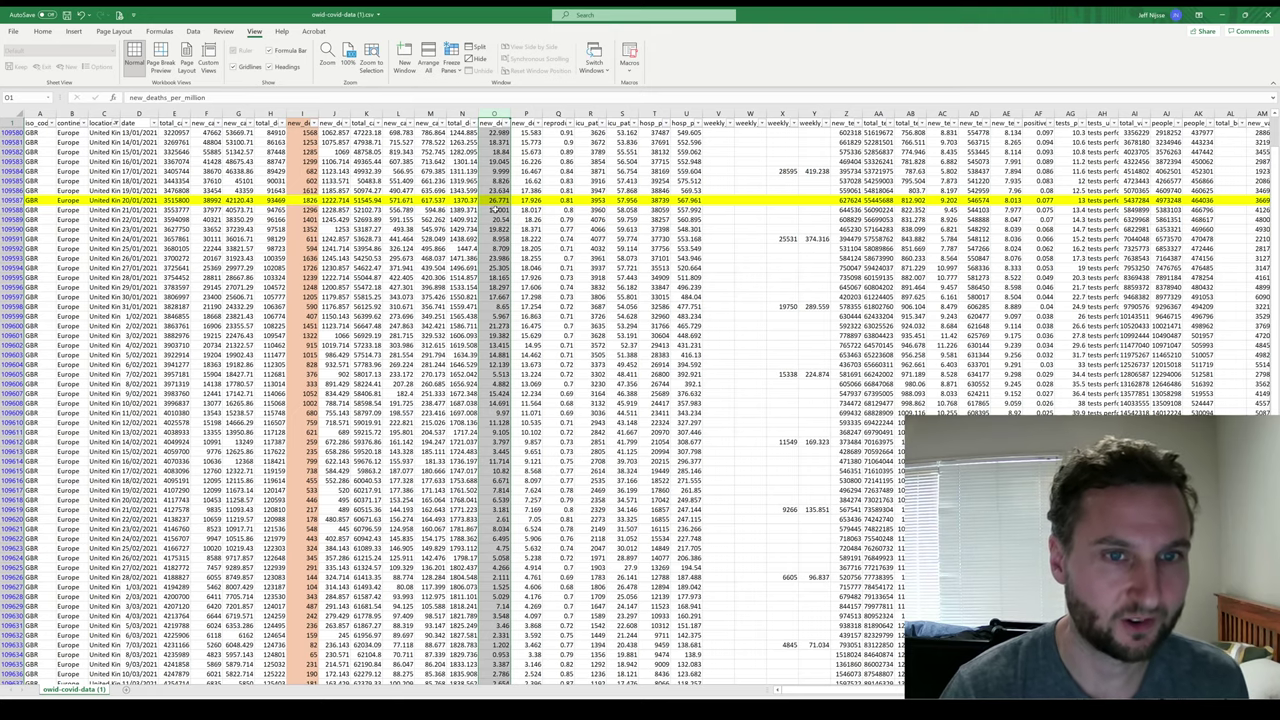
{"action": "scroll", "coordinate": [493, 208], "scroll_direction": "up", "scroll_amount": 1}
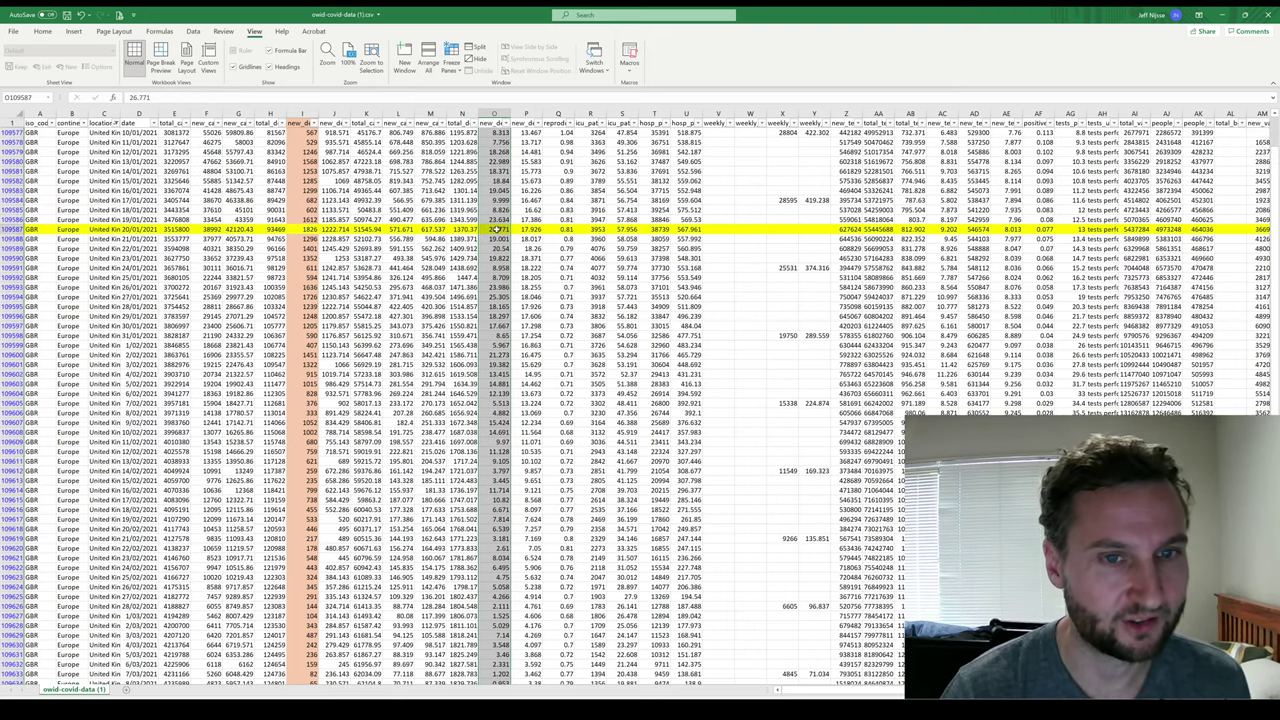
{"action": "left_click", "coordinate": [494, 229]}
{"action": "left_click_drag", "start_coordinate": [494, 229], "coordinate": [494, 171]}
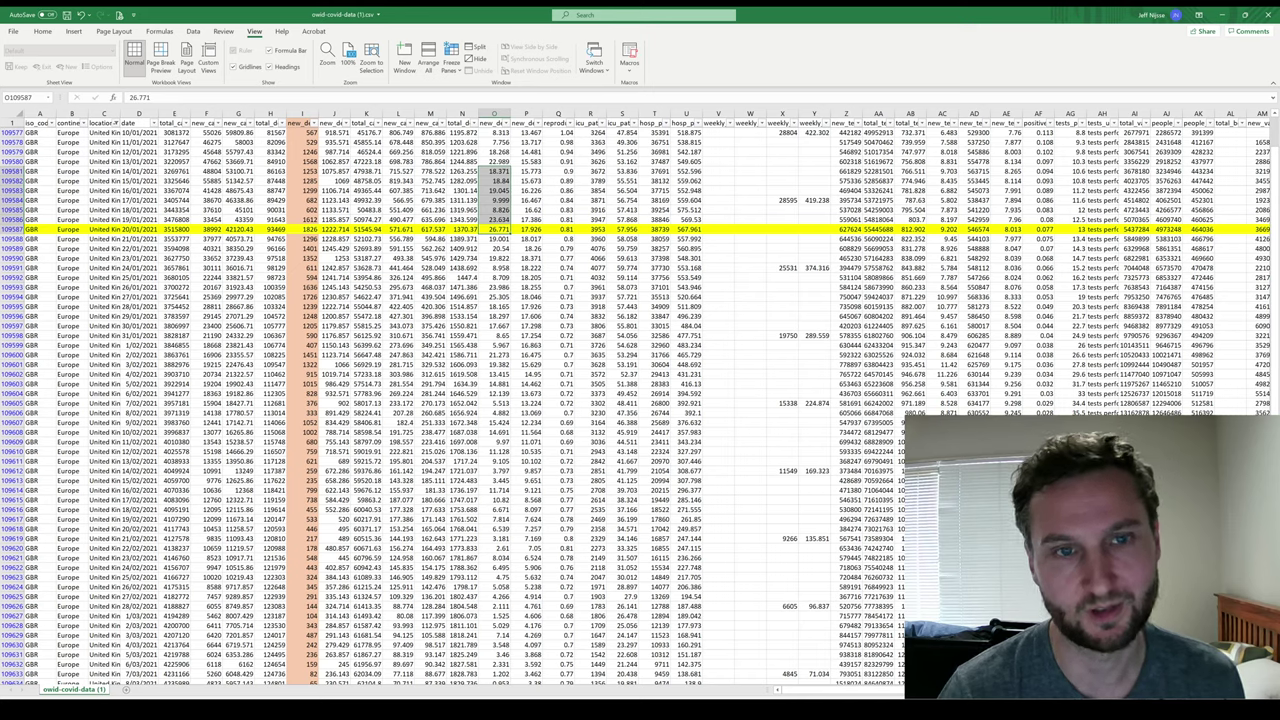
{"action": "left_click", "coordinate": [491, 113]}
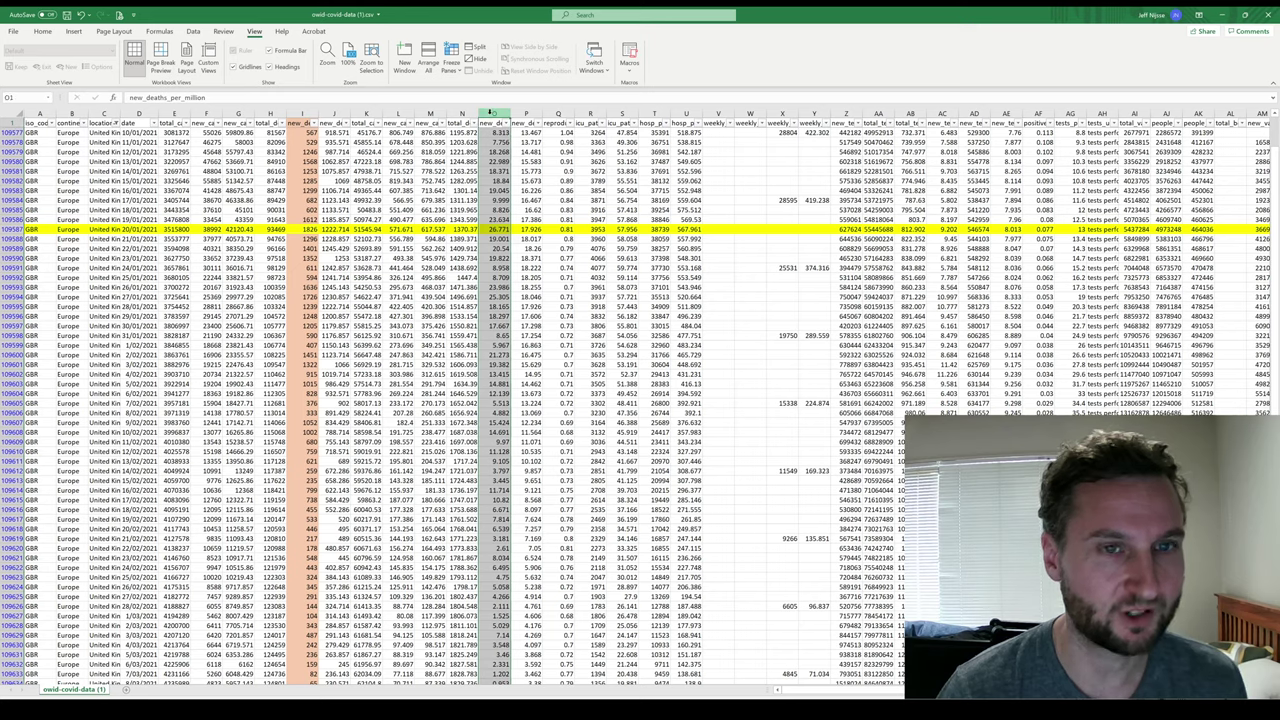
{"action": "key", "text": "alt+Tab"}
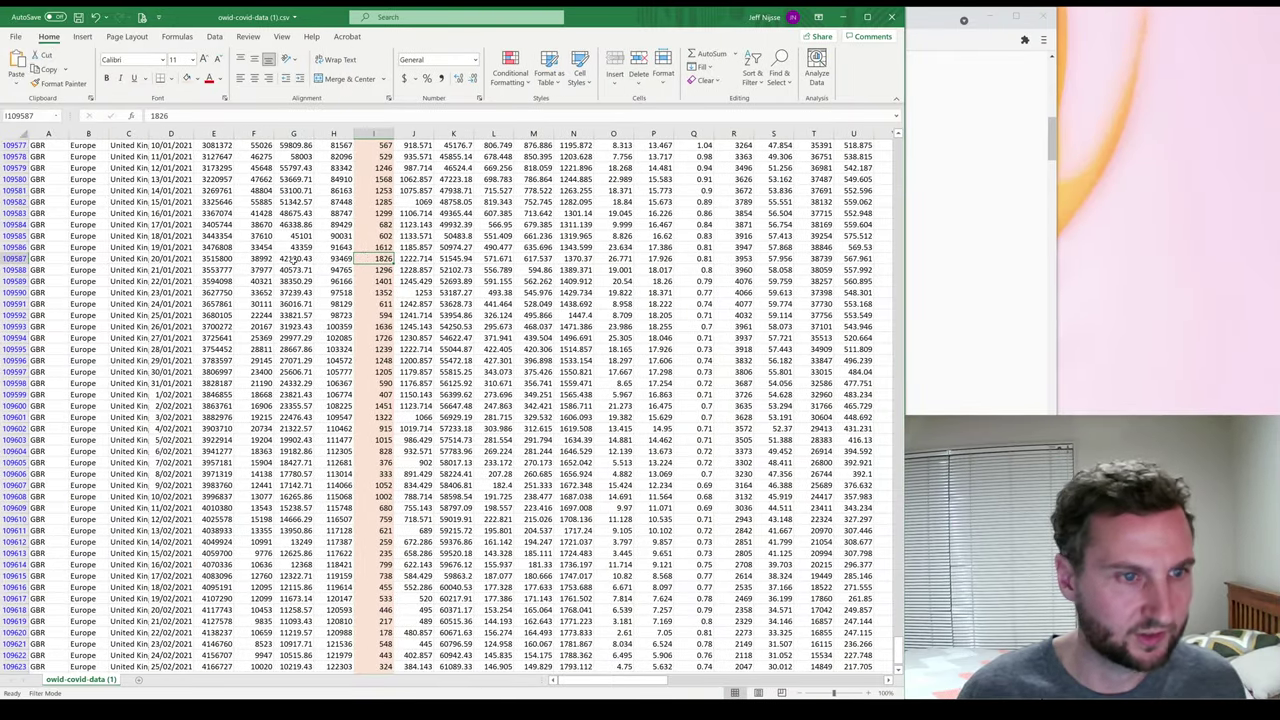
Pick the 20/01/2021 date in column D and scroll toward May 2021, checking the browser chart.
{"action": "left_click", "coordinate": [8, 259]}
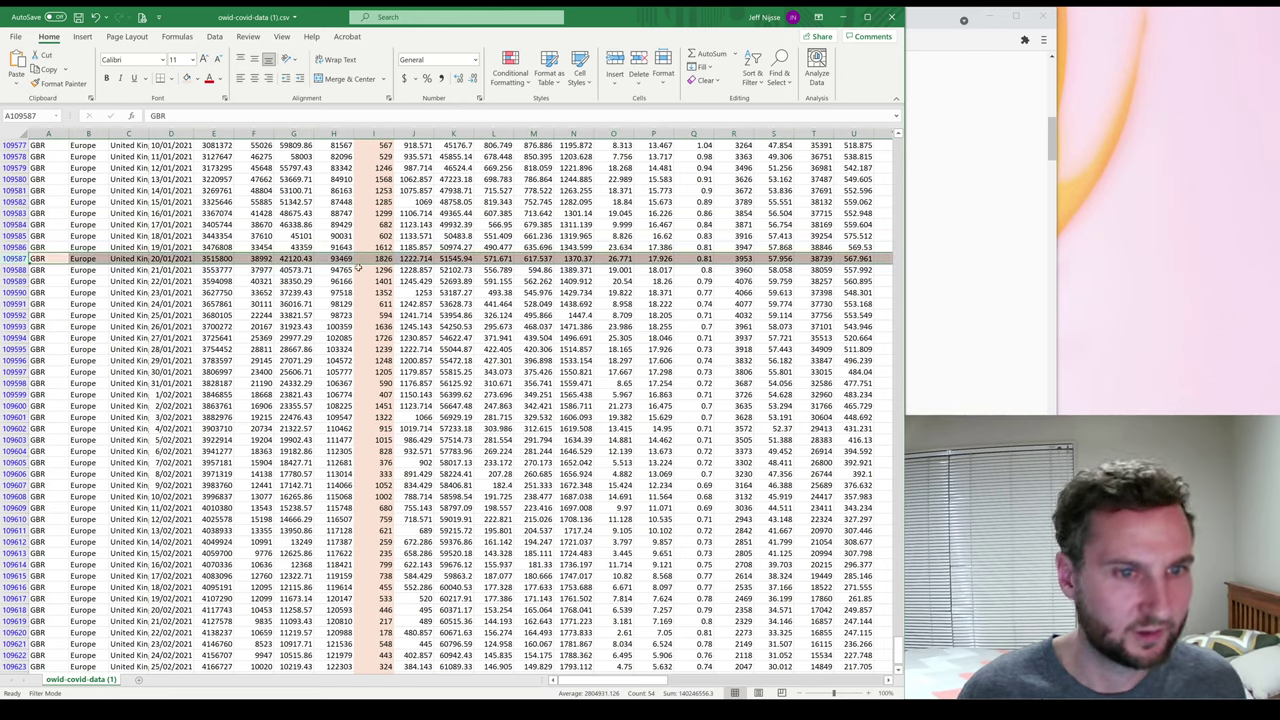
{"action": "left_click", "coordinate": [178, 262]}
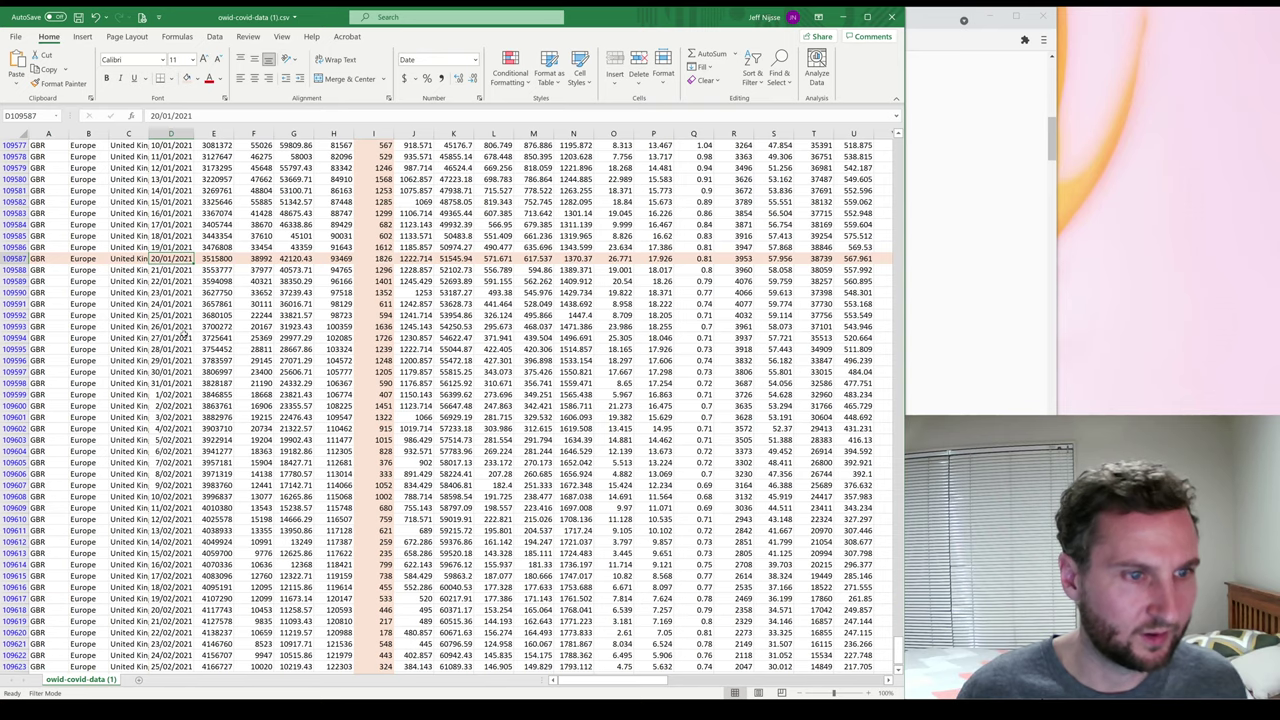
{"action": "scroll", "coordinate": [185, 338], "scroll_direction": "down", "scroll_amount": 2}
{"action": "key", "text": "alt+Tab"}
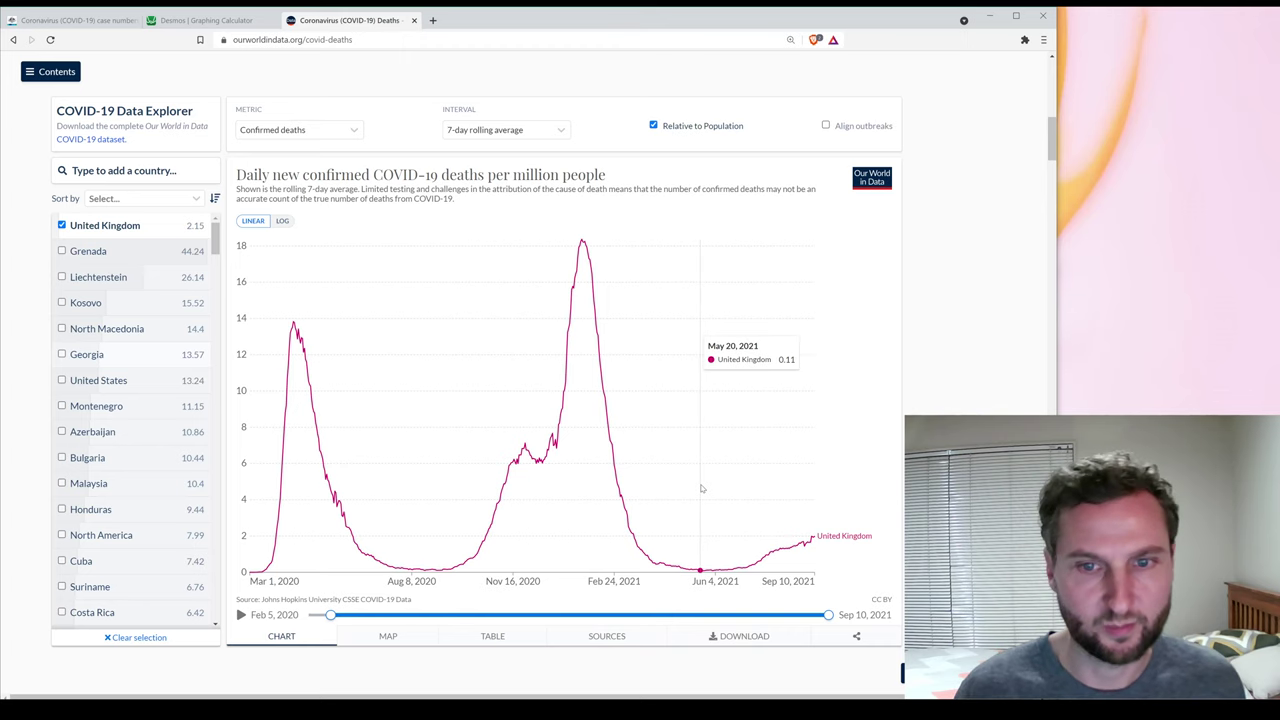
{"action": "key", "text": "alt+Tab"}
{"action": "scroll", "coordinate": [200, 398], "scroll_direction": "down", "scroll_amount": 20}
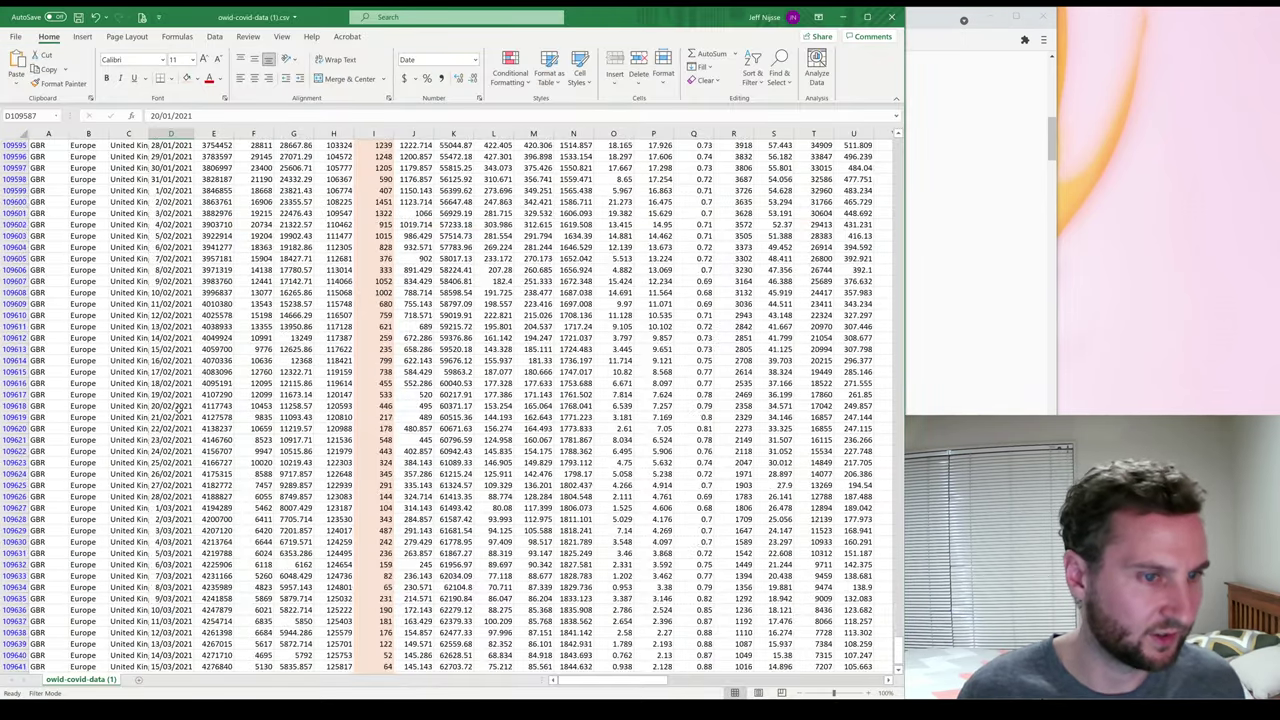
{"action": "scroll", "coordinate": [178, 408], "scroll_direction": "down", "scroll_amount": 7}
{"action": "scroll", "coordinate": [180, 409], "scroll_direction": "down", "scroll_amount": 1}
Select the dates 20/01/2021 to 20/05/2021 and add the matching new_deaths values from column I.
{"action": "left_click", "coordinate": [175, 395]}
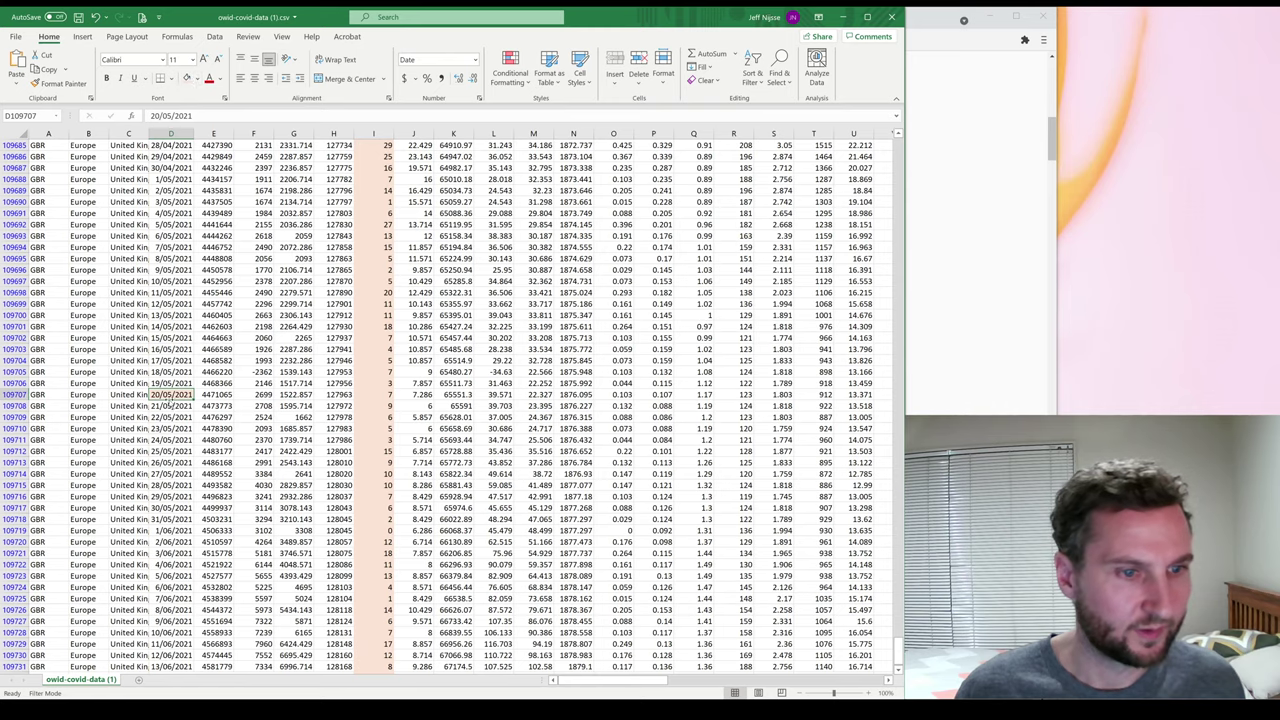
{"action": "left_click_drag", "start_coordinate": [160, 394], "coordinate": [160, 302]}
{"action": "scroll", "coordinate": [272, 357], "scroll_direction": "down", "scroll_amount": 20}
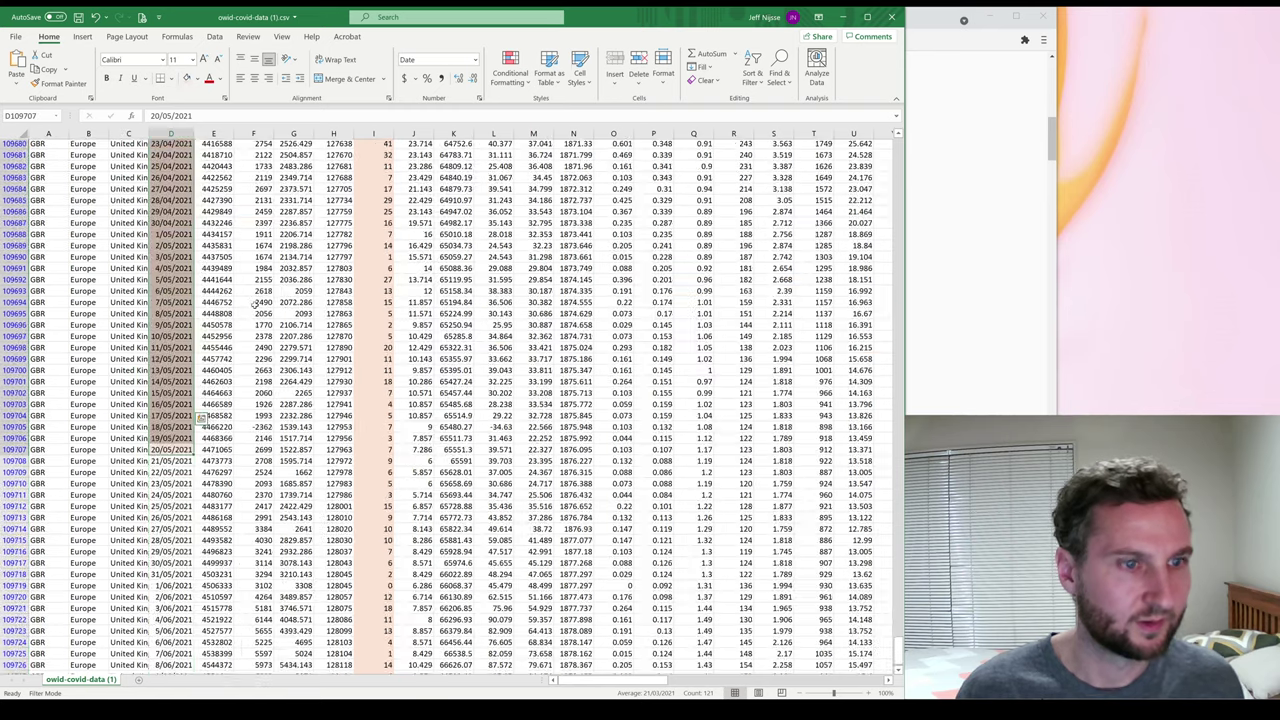
{"action": "left_click", "coordinate": [268, 360]}
{"action": "scroll", "coordinate": [272, 360], "scroll_direction": "up", "scroll_amount": 20}
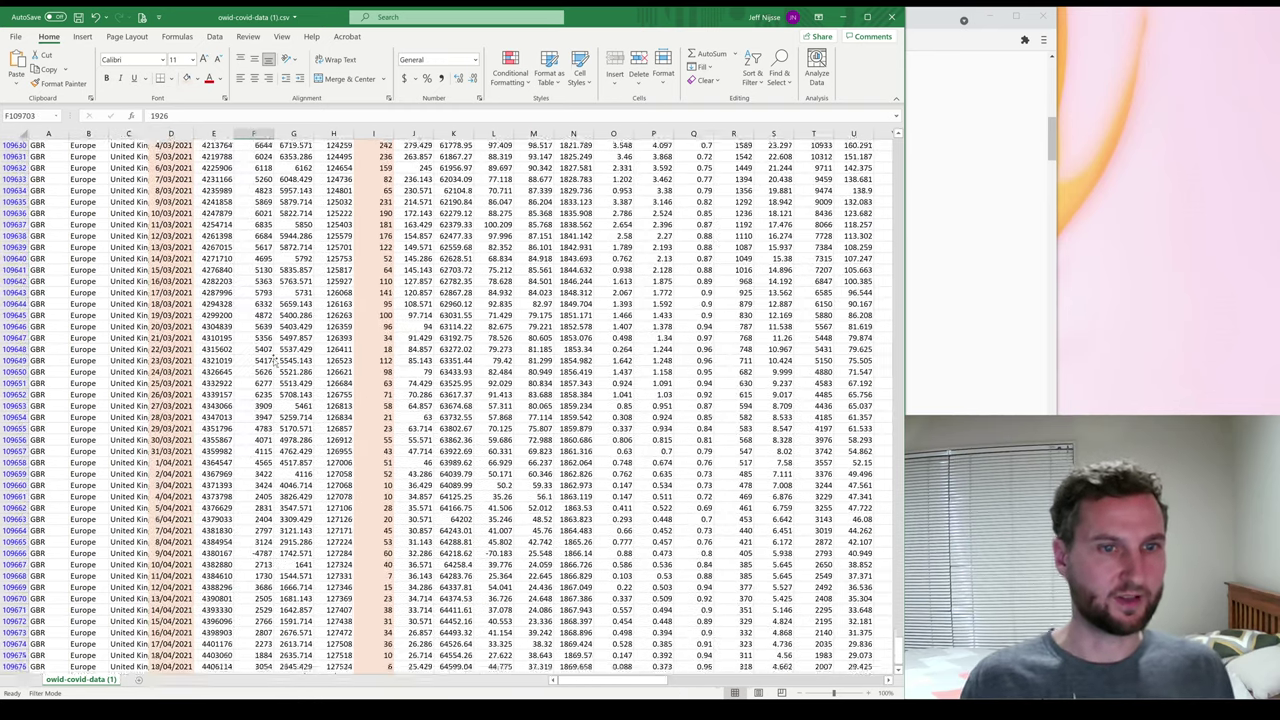
{"action": "scroll", "coordinate": [272, 360], "scroll_direction": "up", "scroll_amount": 14}
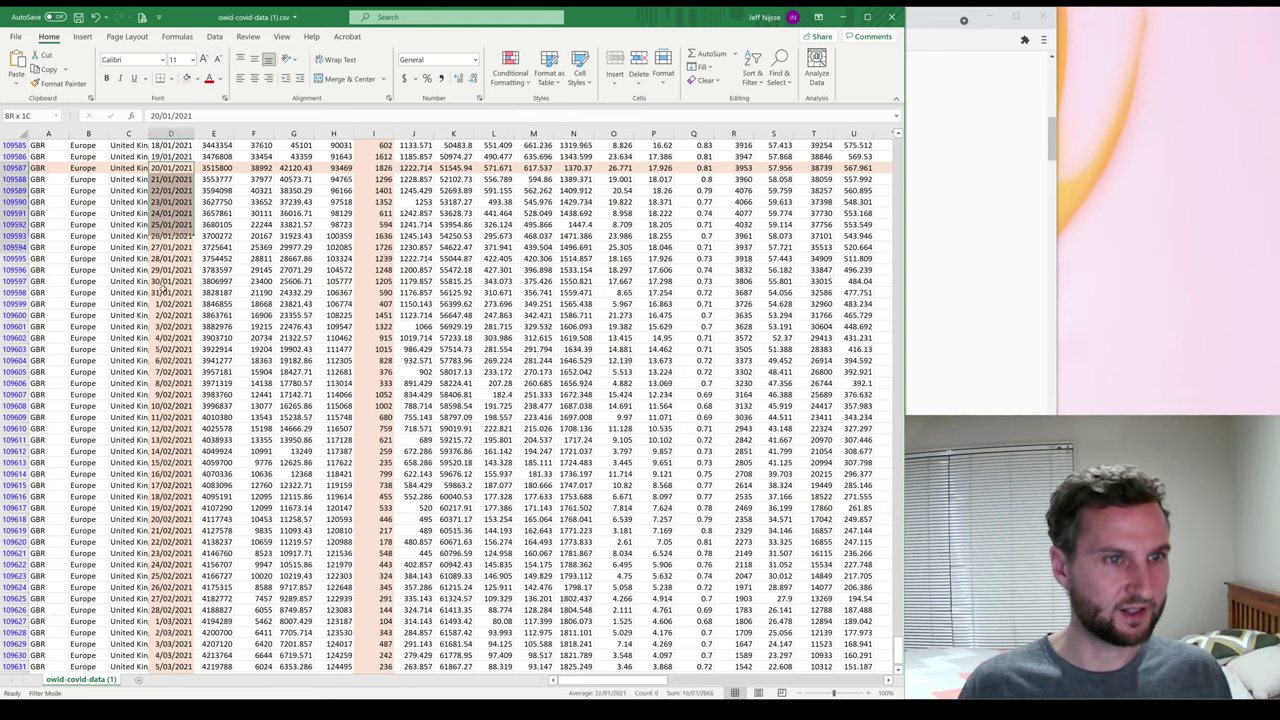
{"action": "left_click_drag", "start_coordinate": [165, 553], "coordinate": [205, 667]}
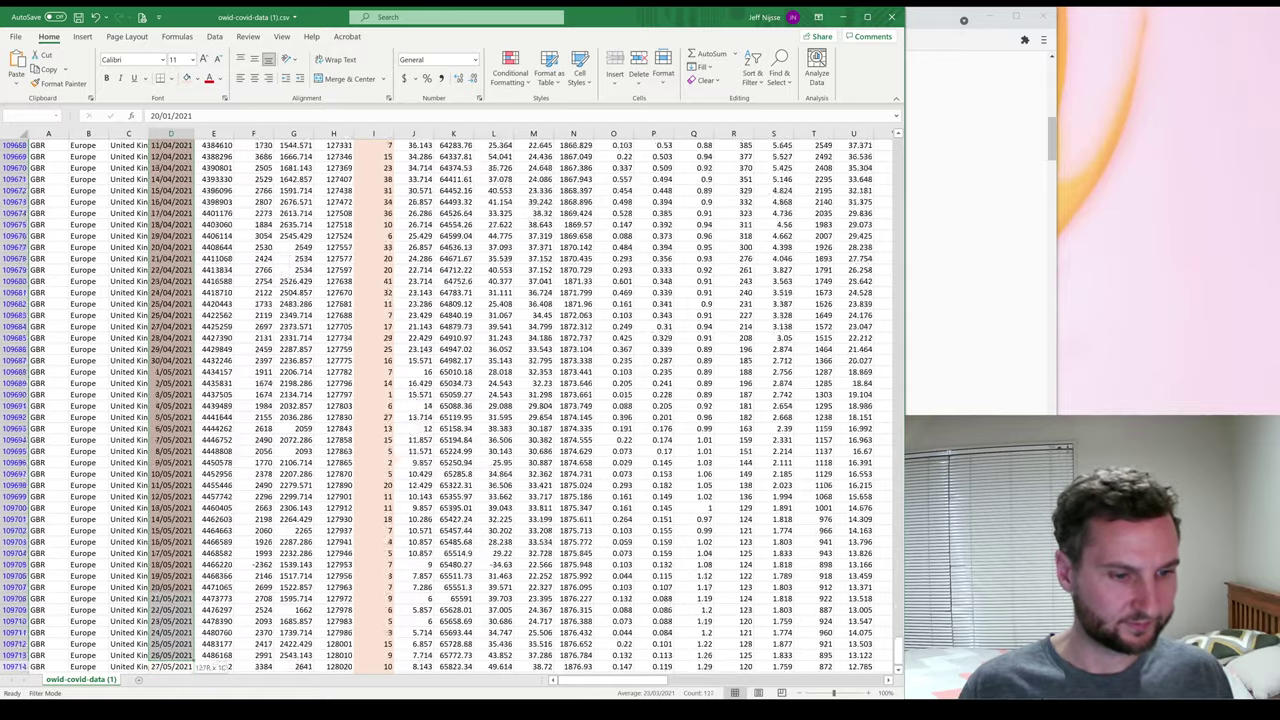
{"action": "left_click_drag", "start_coordinate": [175, 428], "coordinate": [175, 428]}
{"action": "scroll", "coordinate": [270, 421], "scroll_direction": "up", "scroll_amount": 20}
{"action": "scroll", "coordinate": [272, 421], "scroll_direction": "up", "scroll_amount": 5}
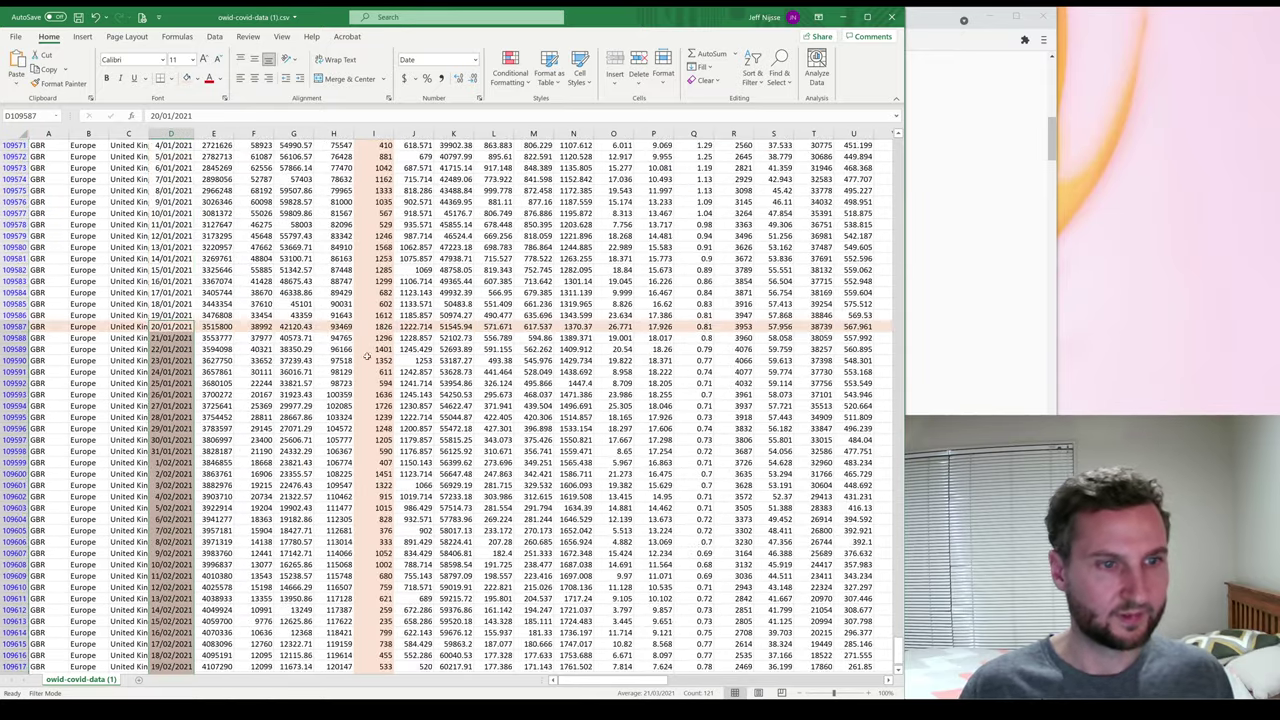
{"action": "left_click_drag", "start_coordinate": [376, 327], "coordinate": [379, 497]}
Insert a 2-D line chart of the selected deaths and drag its corners to enlarge it.
{"action": "scroll", "coordinate": [379, 497], "scroll_direction": "up", "scroll_amount": 19}
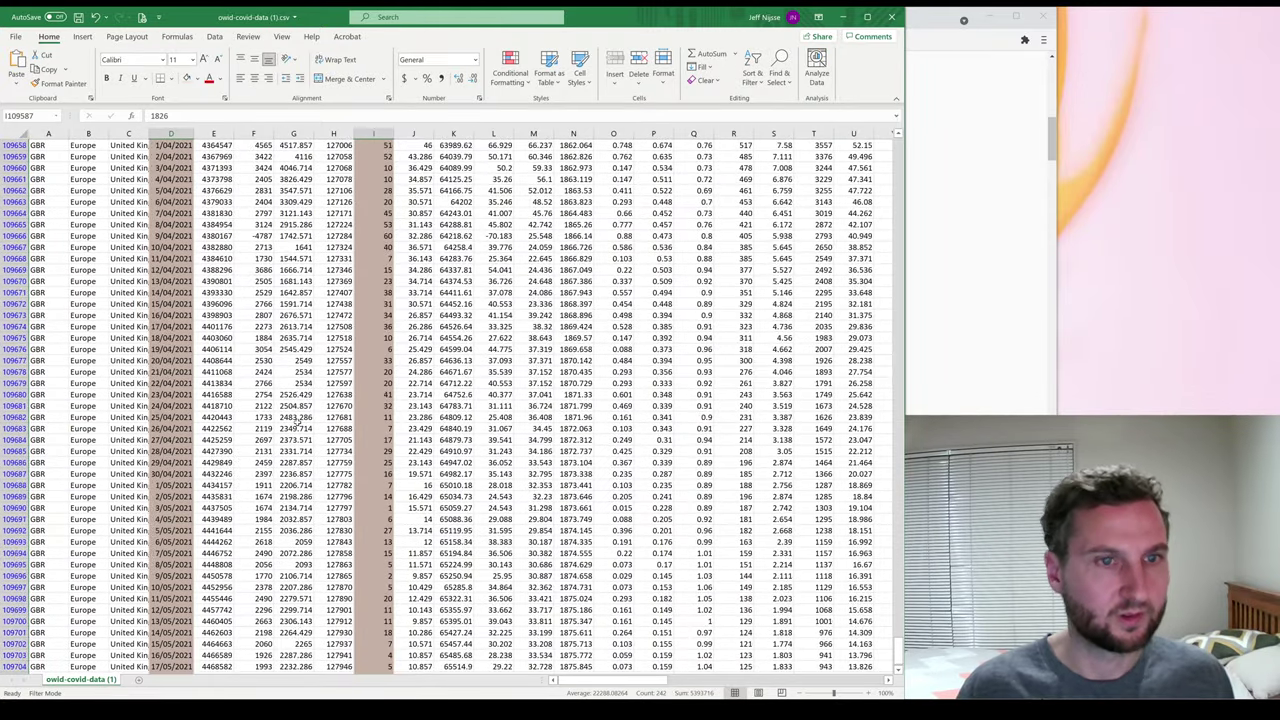
{"action": "left_click", "coordinate": [83, 37]}
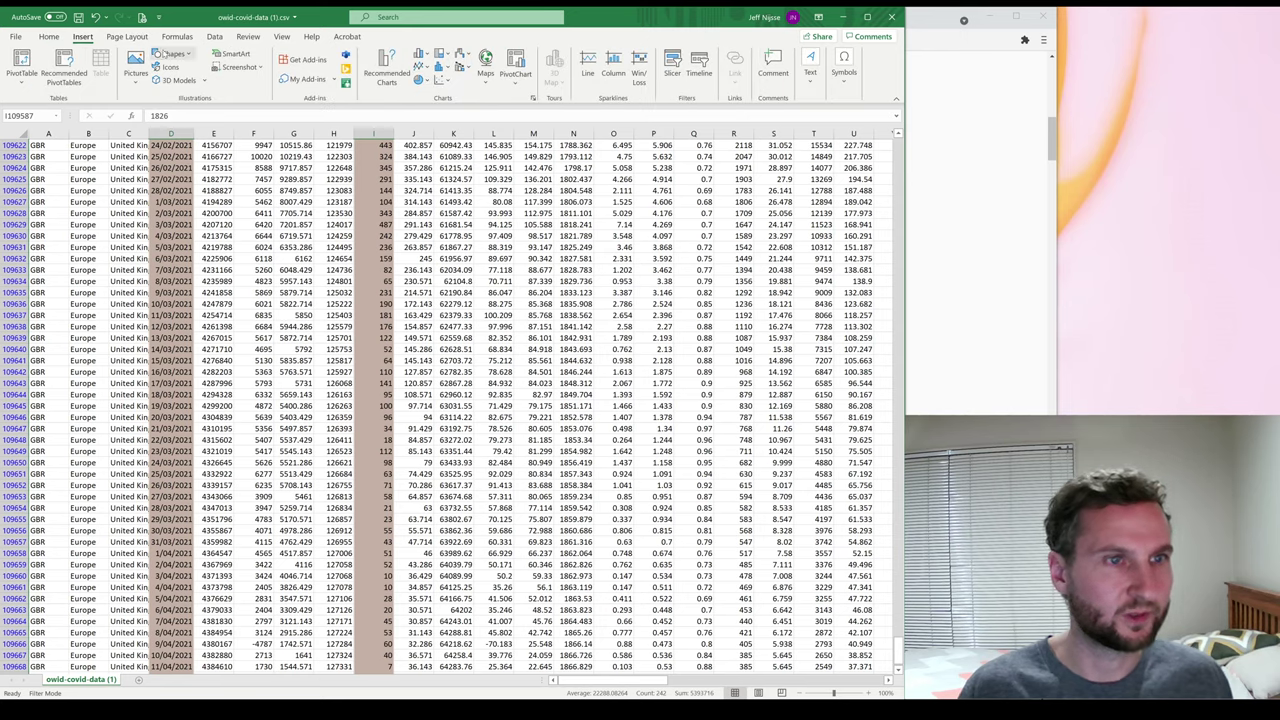
{"action": "left_click", "coordinate": [424, 68]}
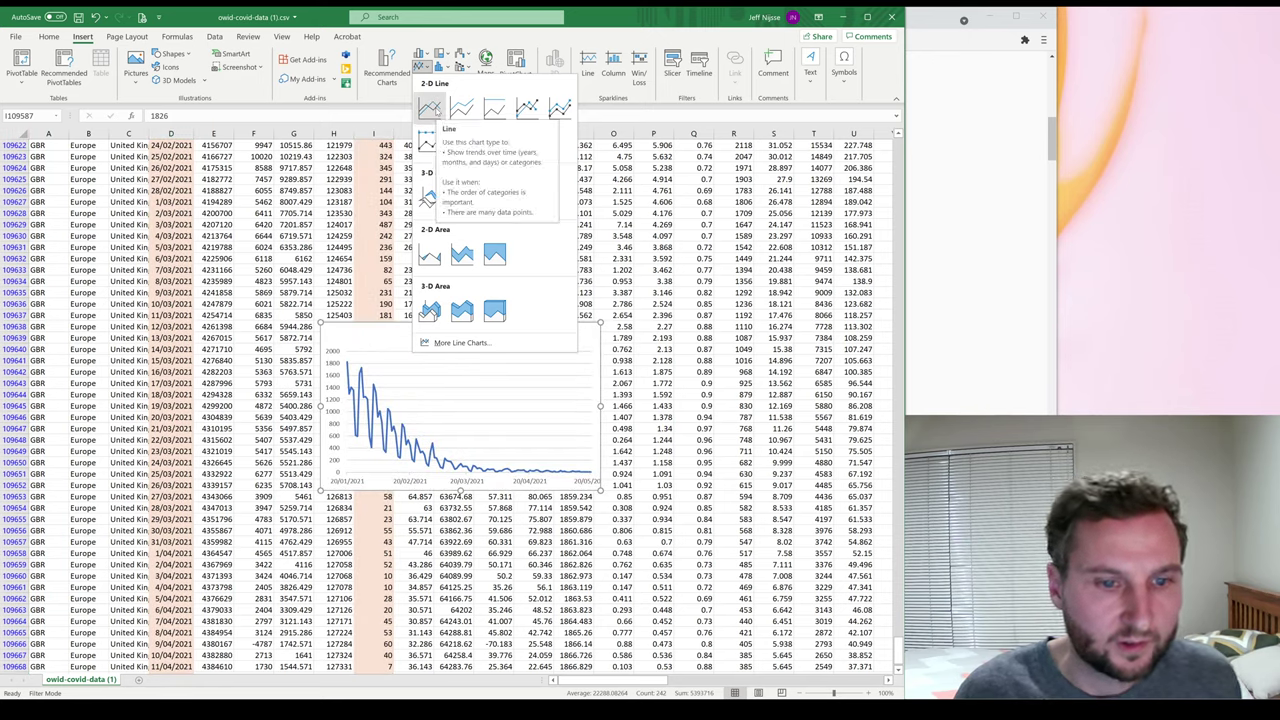
{"action": "left_click", "coordinate": [429, 107]}
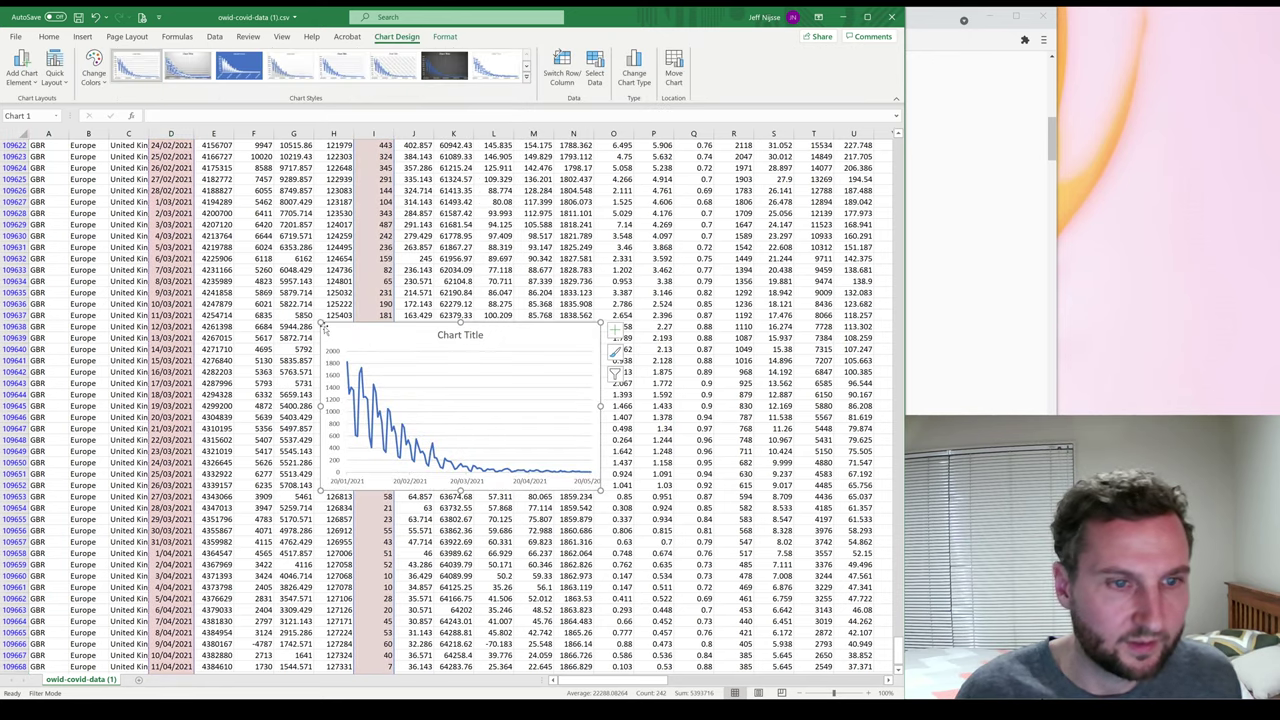
{"action": "left_click_drag", "start_coordinate": [320, 323], "coordinate": [212, 158]}
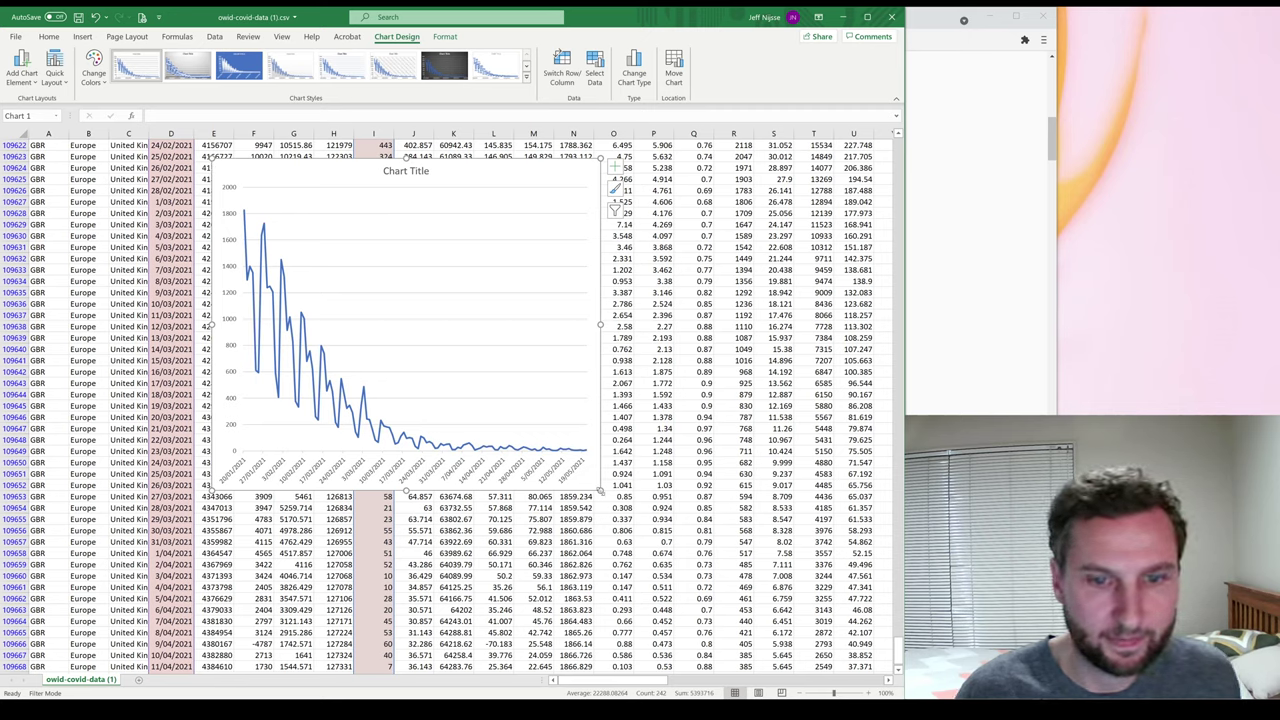
{"action": "left_click_drag", "start_coordinate": [600, 490], "coordinate": [679, 471]}
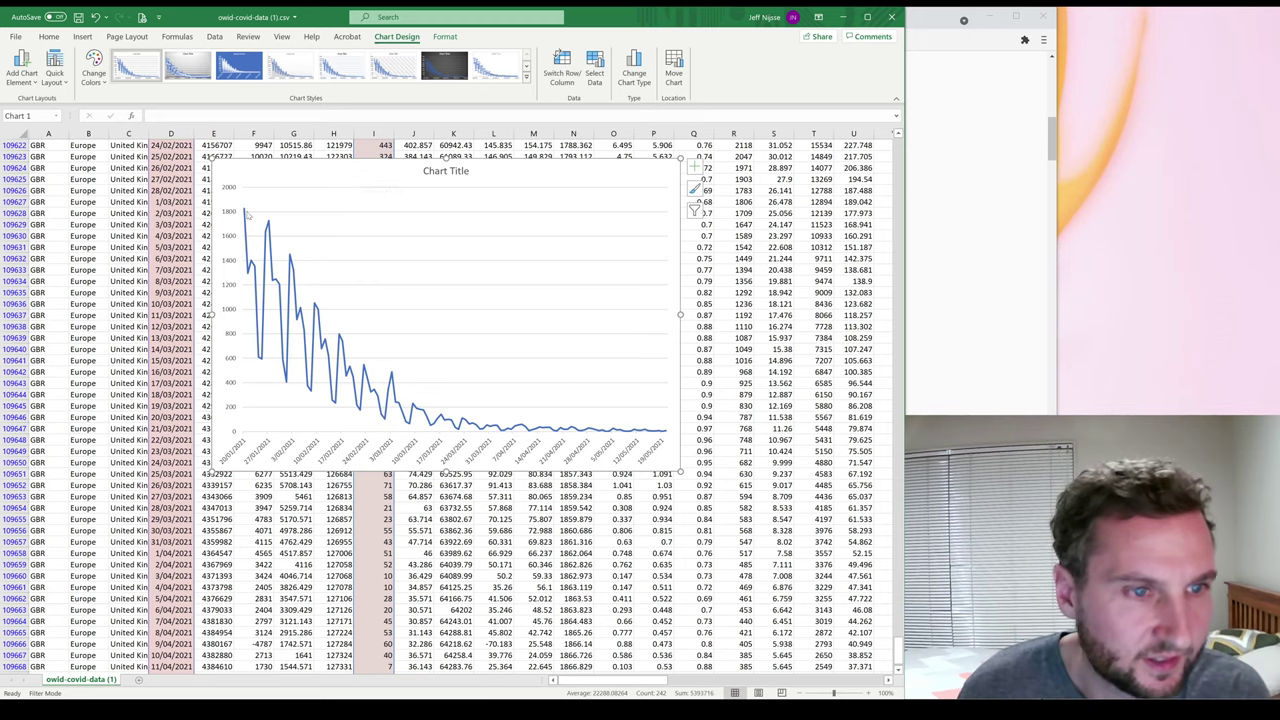
{"action": "mouse_move", "coordinate": [244, 210]}
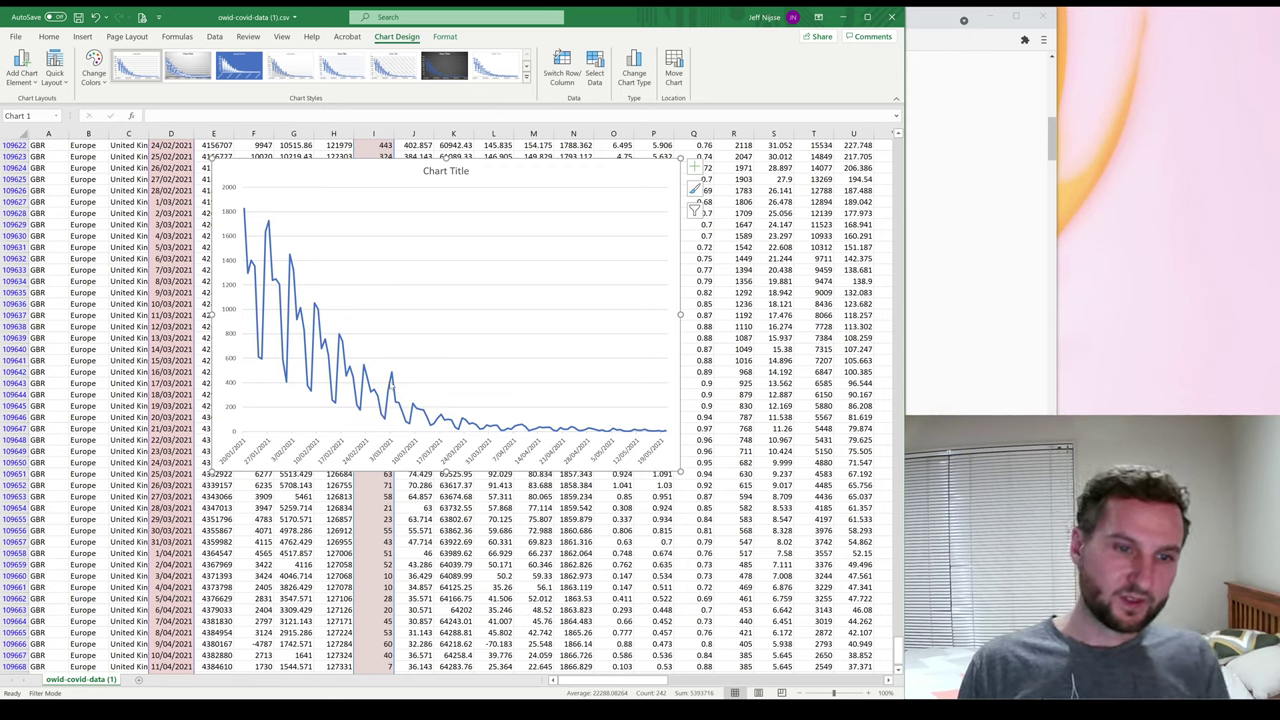
Add an exponential trendline to the deaths line and display its equation on the chart.
{"action": "right_click", "coordinate": [392, 384]}
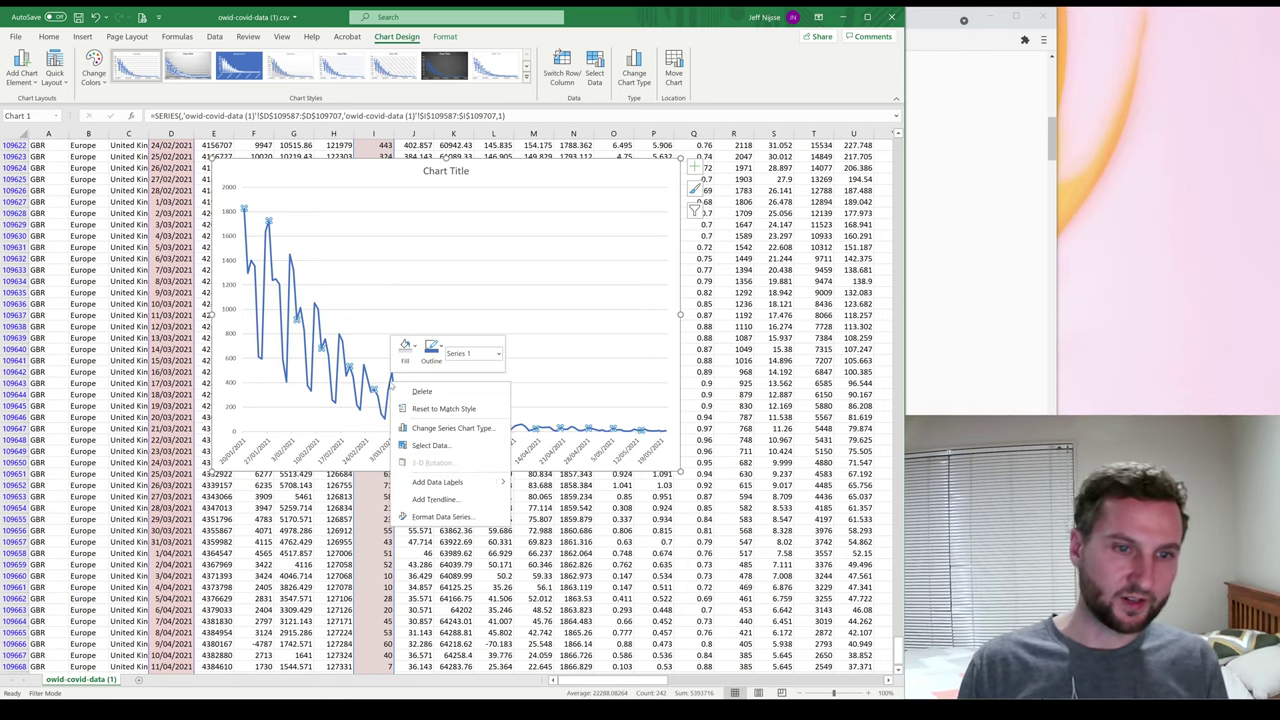
{"action": "left_click", "coordinate": [434, 499]}
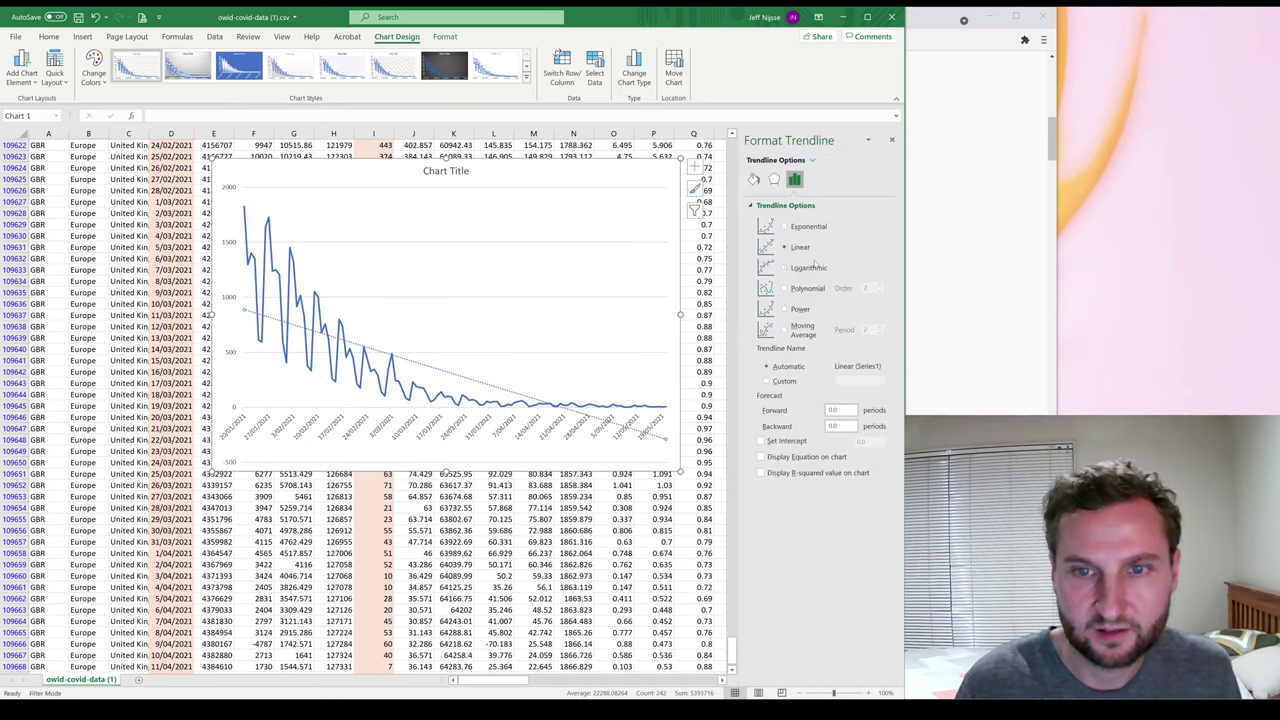
{"action": "left_click", "coordinate": [786, 227]}
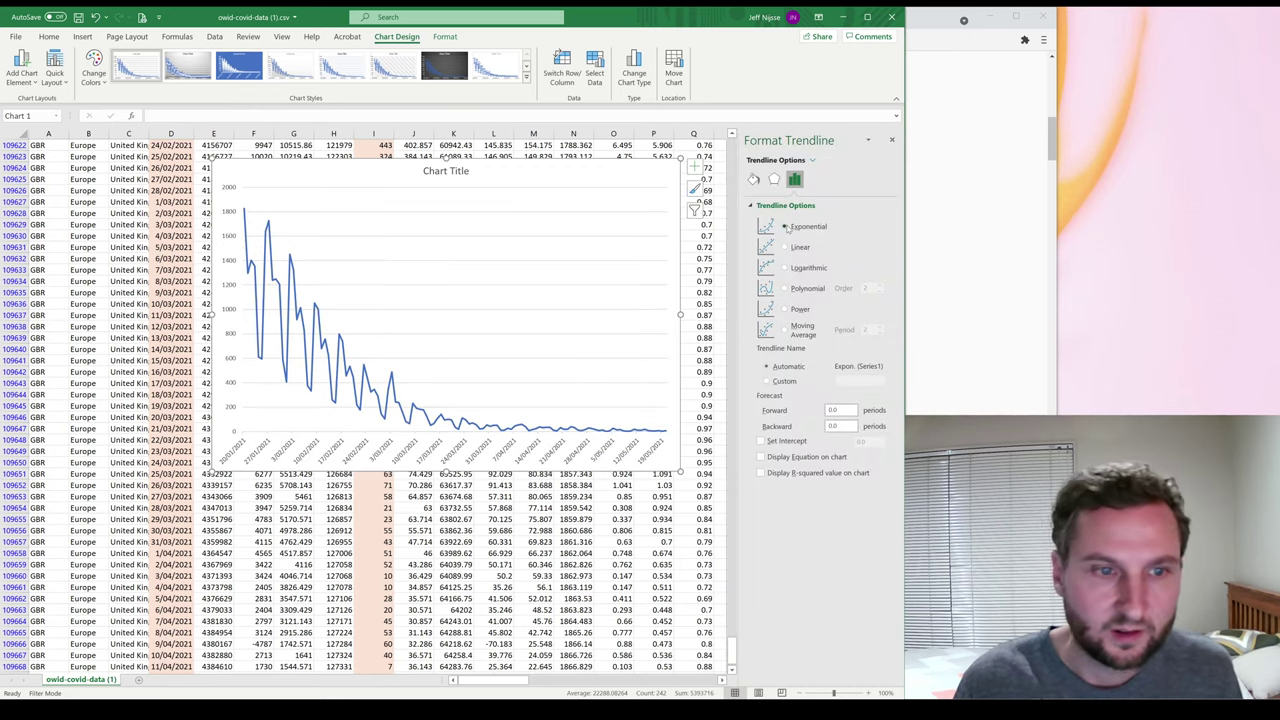
{"action": "left_click", "coordinate": [761, 457]}
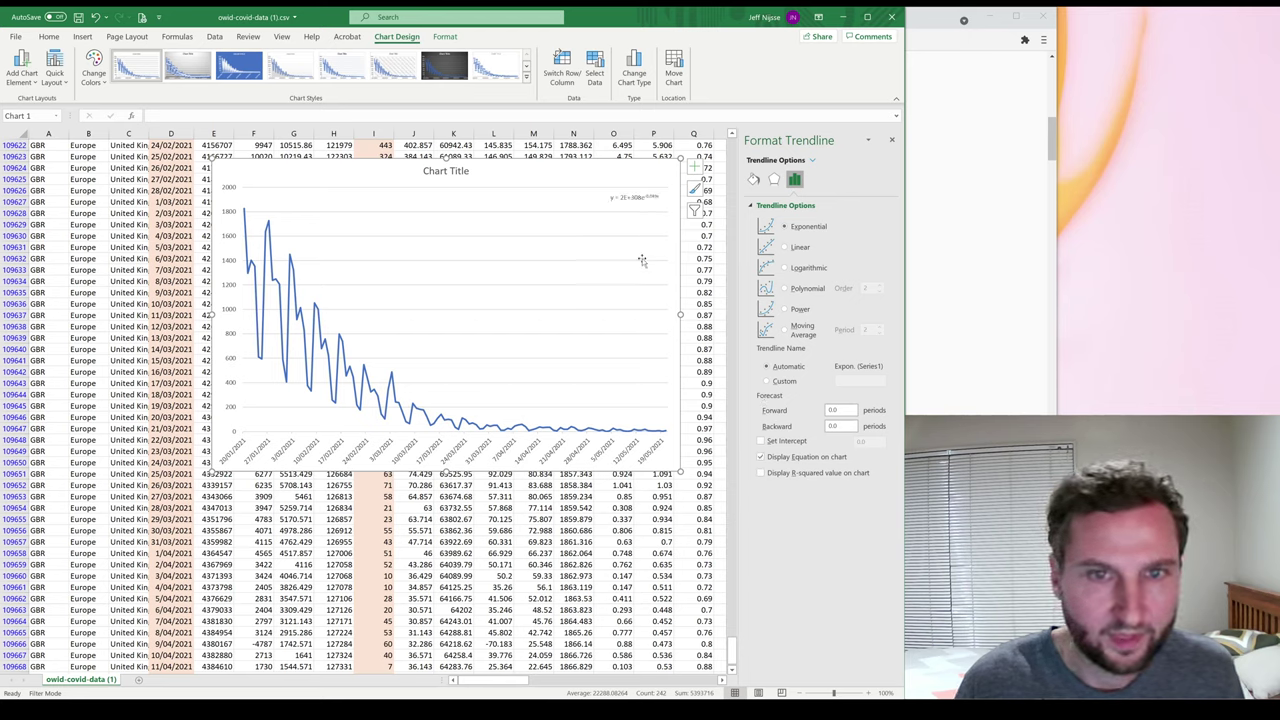
{"action": "left_click", "coordinate": [606, 198]}
Enlarge the trendline equation label to 24 pt from the Home tab.
{"action": "left_click_drag", "start_coordinate": [584, 200], "coordinate": [582, 200]}
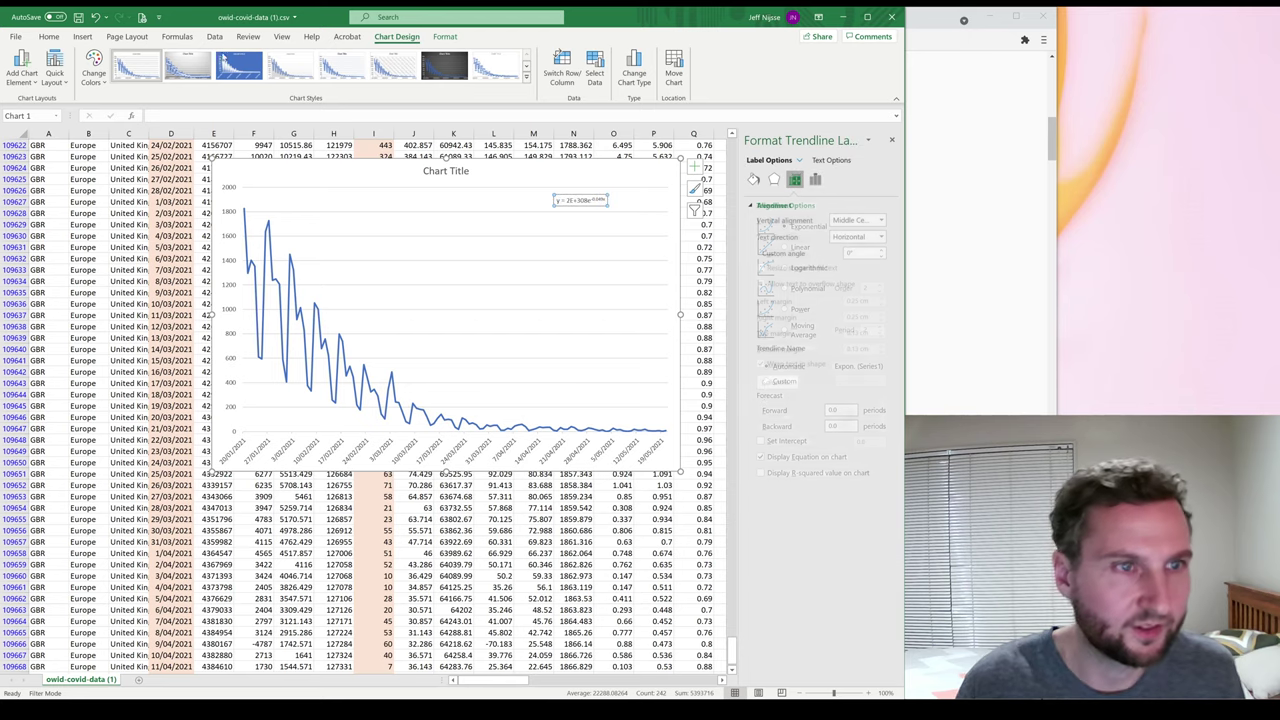
{"action": "left_click", "coordinate": [48, 36]}
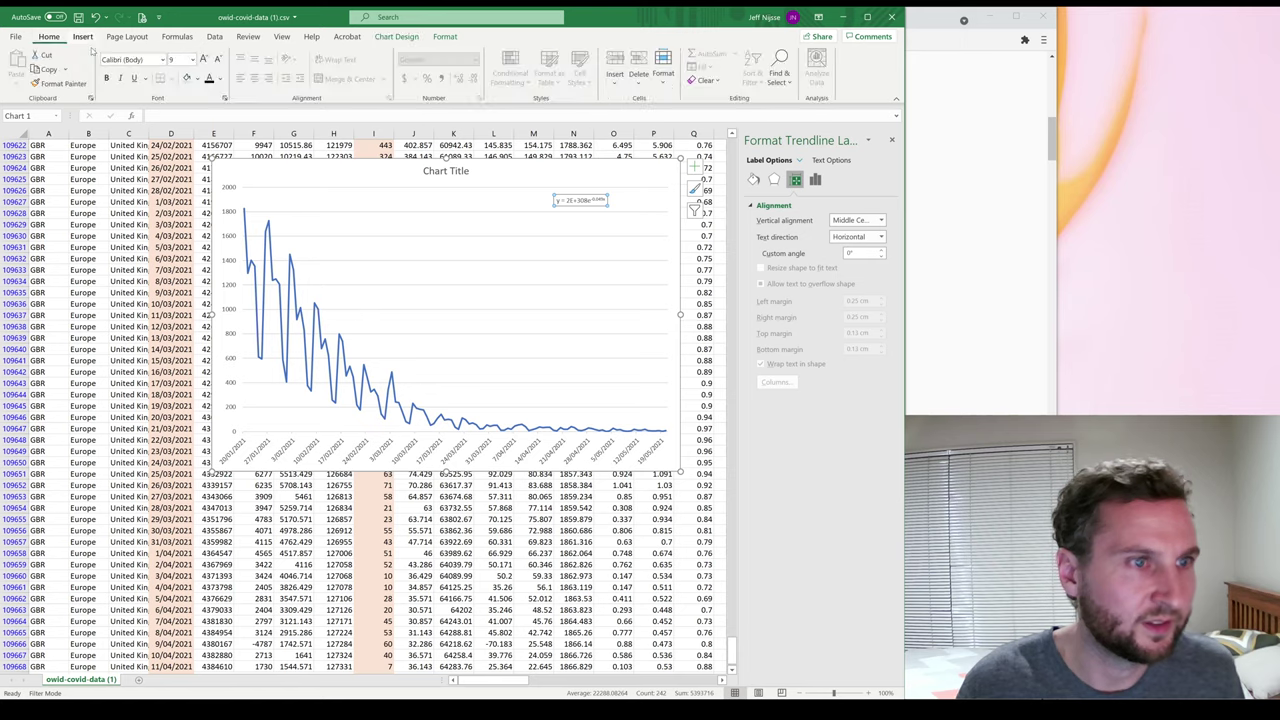
{"action": "left_click", "coordinate": [203, 60]}
{"action": "left_click", "coordinate": [203, 60]}
{"action": "left_click", "coordinate": [203, 60]}
{"action": "left_click", "coordinate": [203, 60]}
{"action": "left_click", "coordinate": [203, 60]}
{"action": "left_click", "coordinate": [203, 60]}
{"action": "left_click", "coordinate": [203, 60]}
{"action": "left_click", "coordinate": [203, 60]}
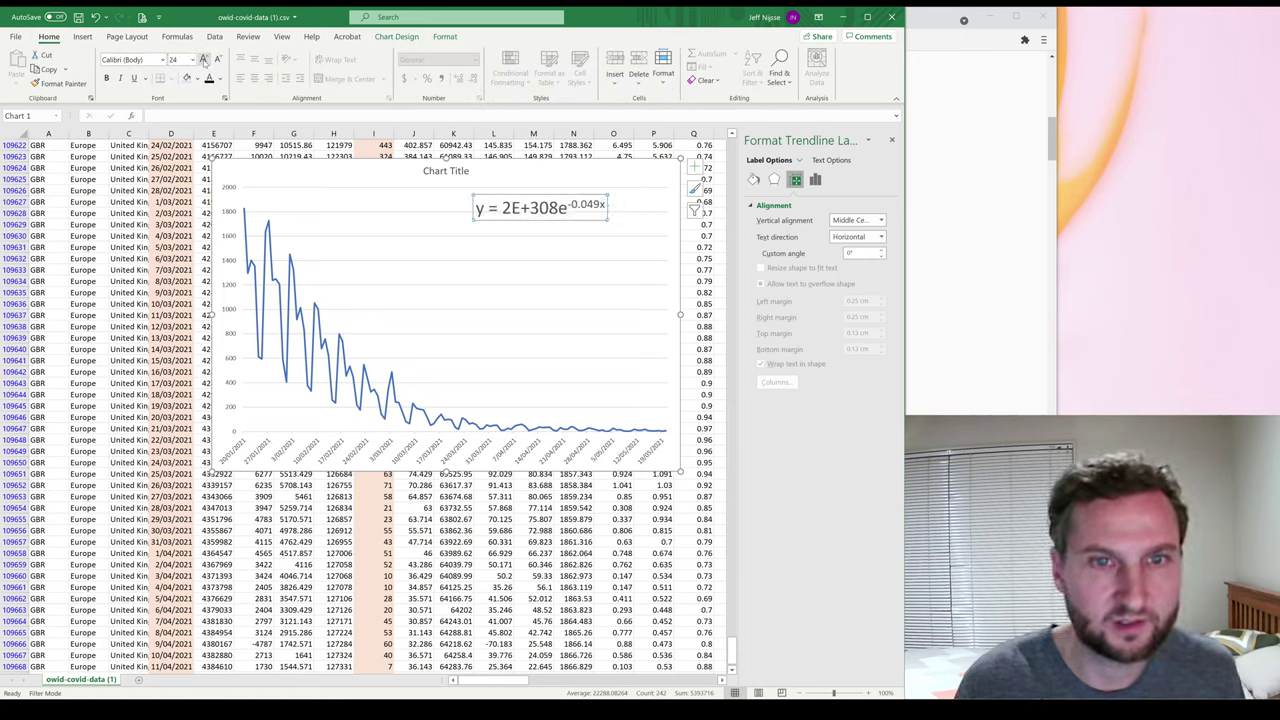
Nudge the equation label slightly down-right and select the horizontal date axis.
{"action": "left_click", "coordinate": [568, 207]}
{"action": "left_click_drag", "start_coordinate": [568, 207], "coordinate": [572, 222]}
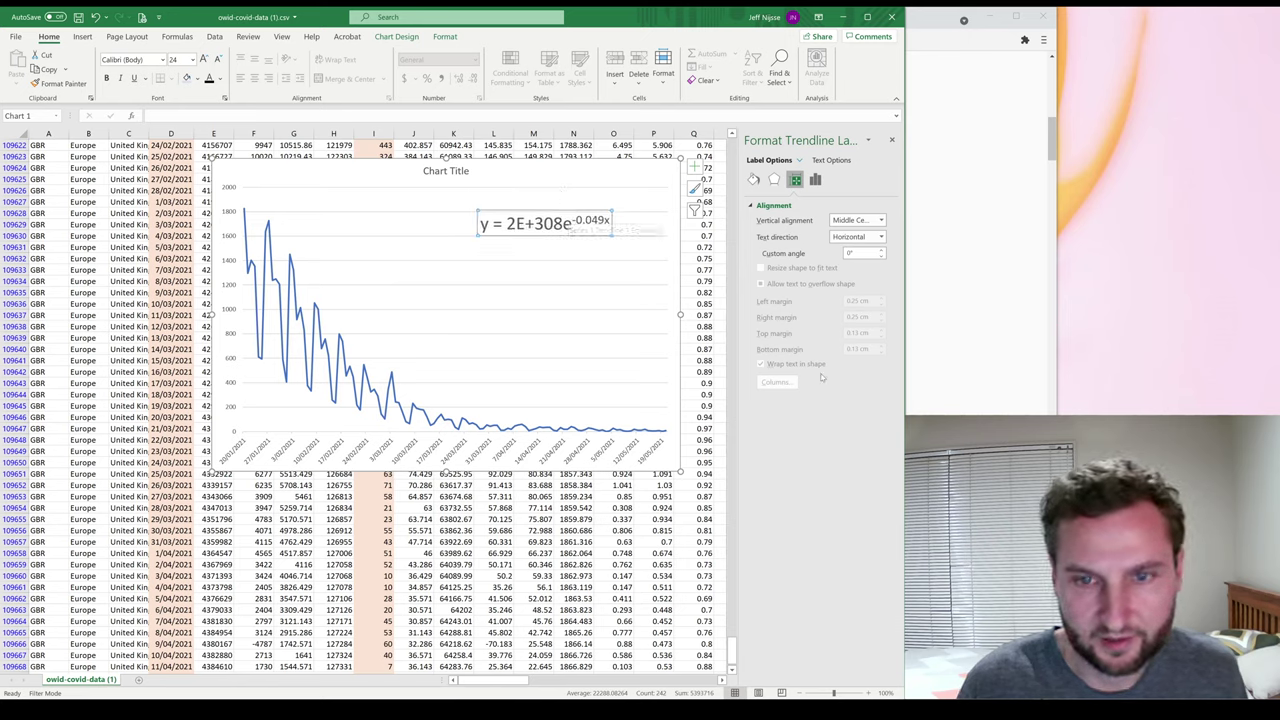
{"action": "left_click", "coordinate": [525, 451]}
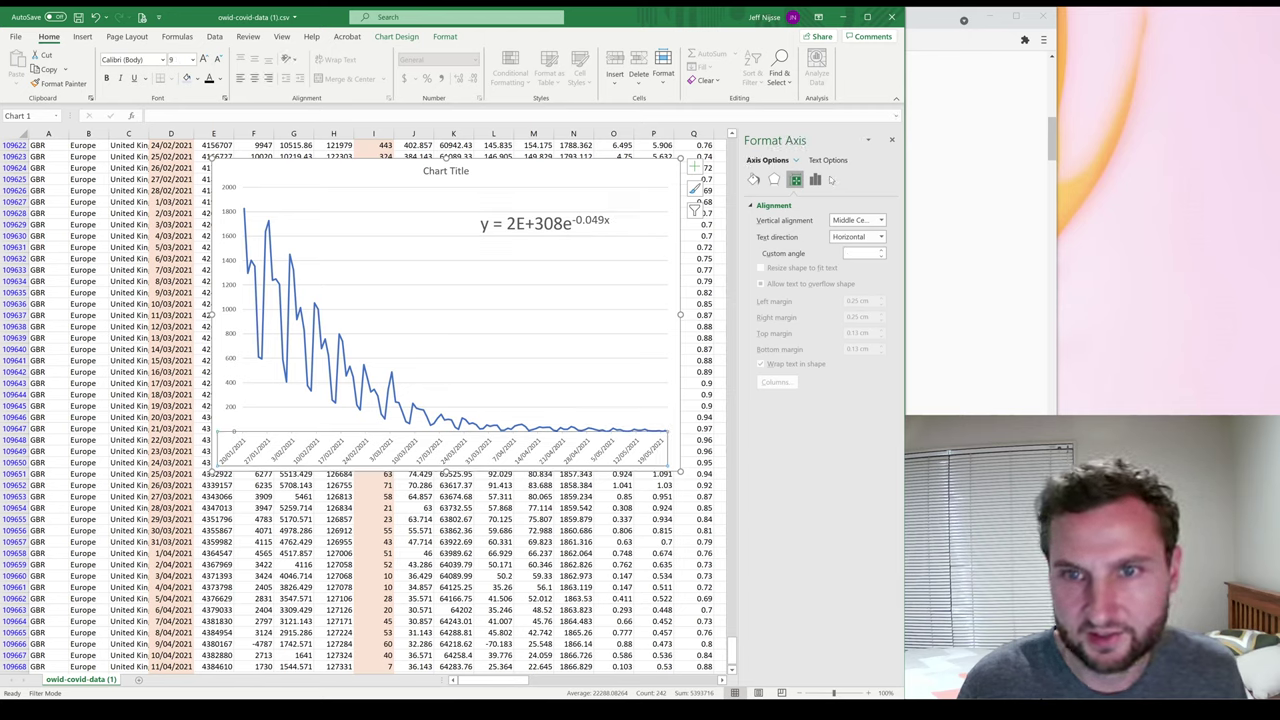
Set the date axis to a text axis and move the equation label up into the plot area.
{"action": "left_click", "coordinate": [815, 180]}
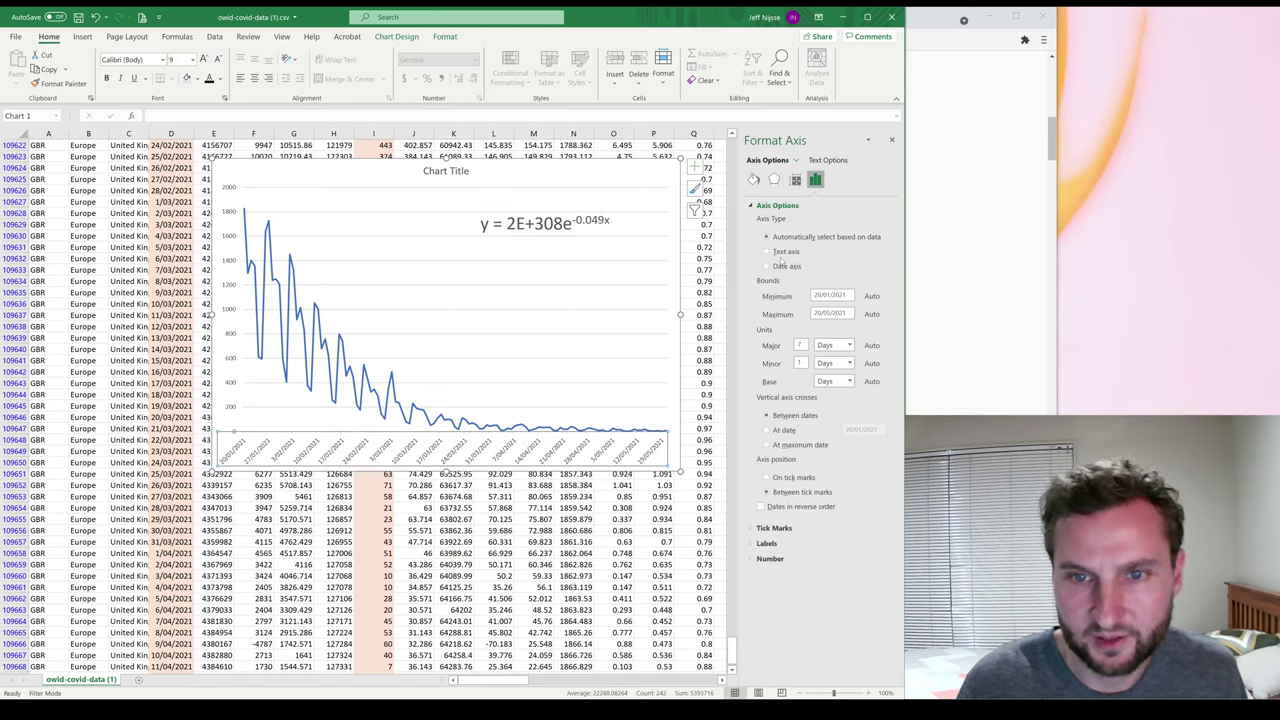
{"action": "left_click", "coordinate": [776, 253]}
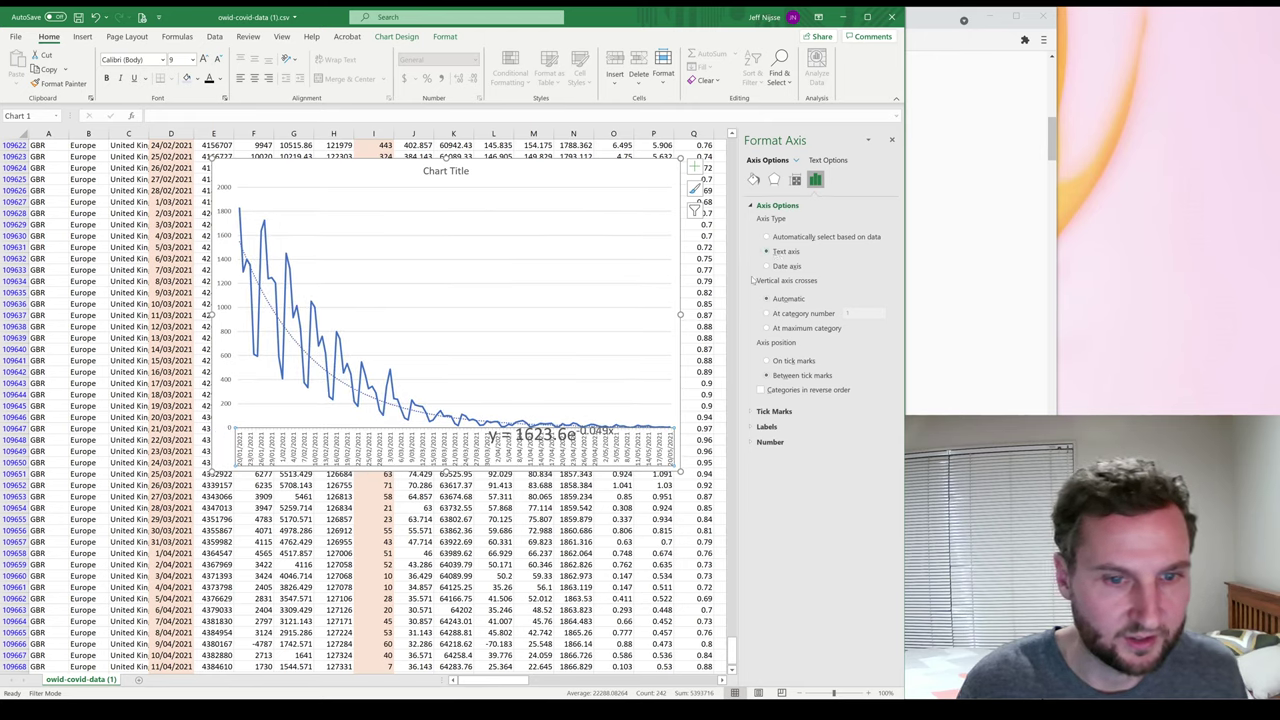
{"action": "left_click", "coordinate": [545, 436]}
{"action": "left_click_drag", "start_coordinate": [545, 436], "coordinate": [495, 252]}
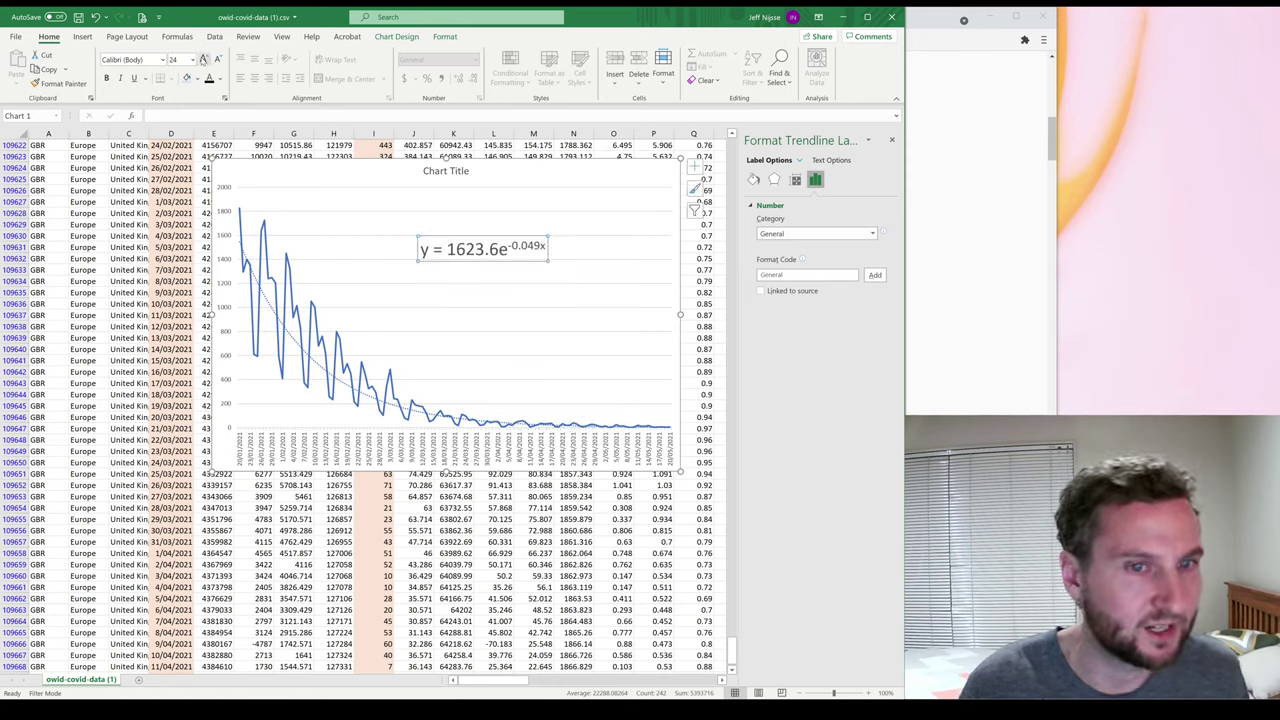
Enlarge the equation y = 1623.6e^-0.049x to 32 pt.
{"action": "left_click", "coordinate": [192, 59]}
{"action": "left_click", "coordinate": [192, 59]}
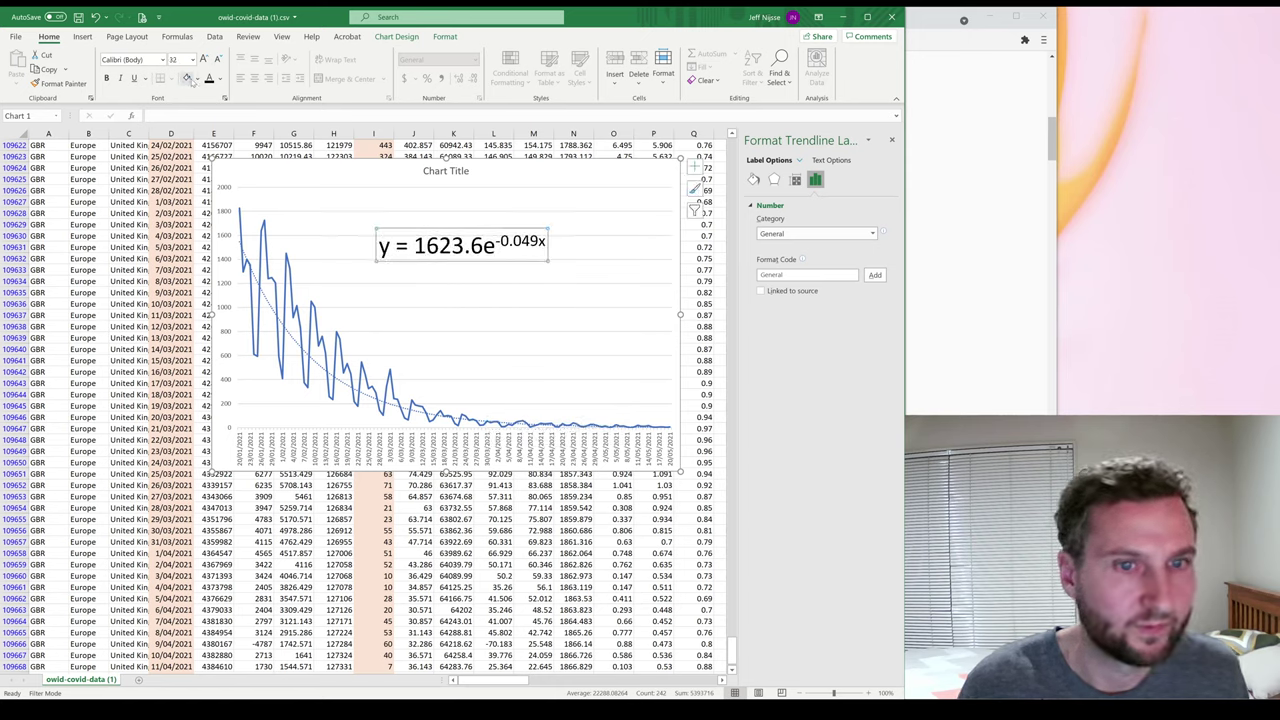
{"action": "left_click", "coordinate": [495, 280]}
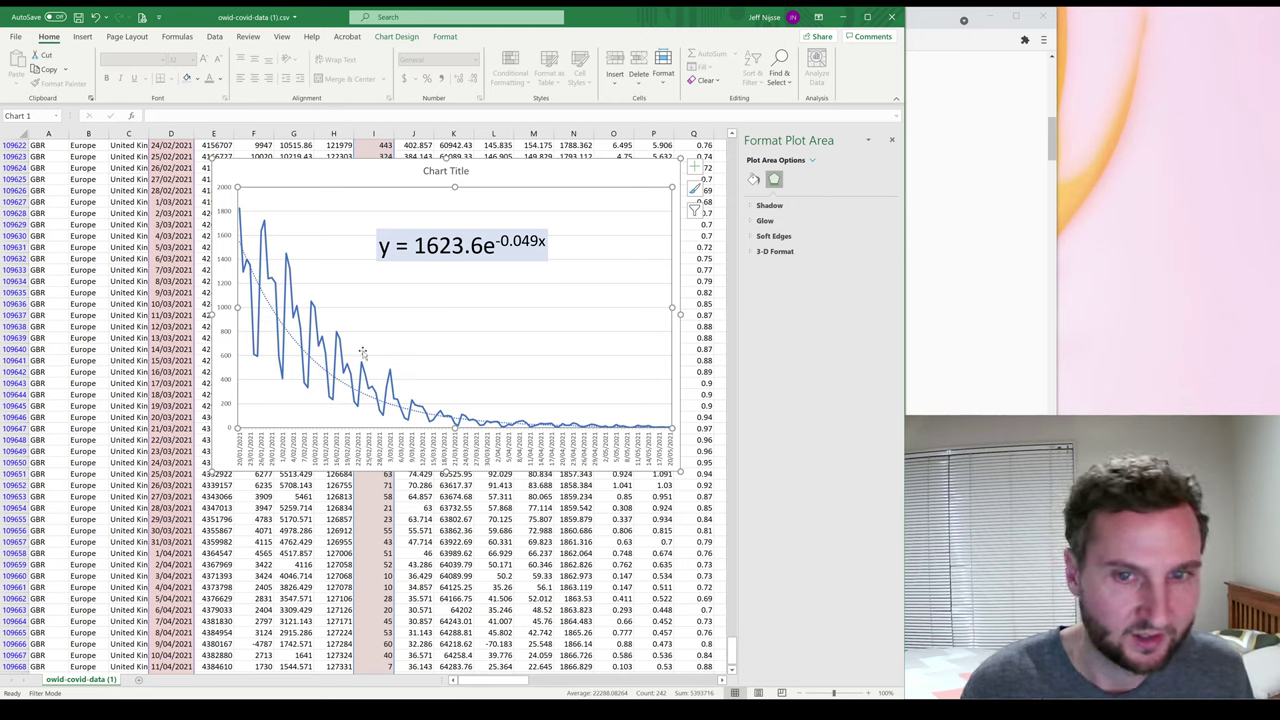
{"action": "mouse_move", "coordinate": [258, 264]}
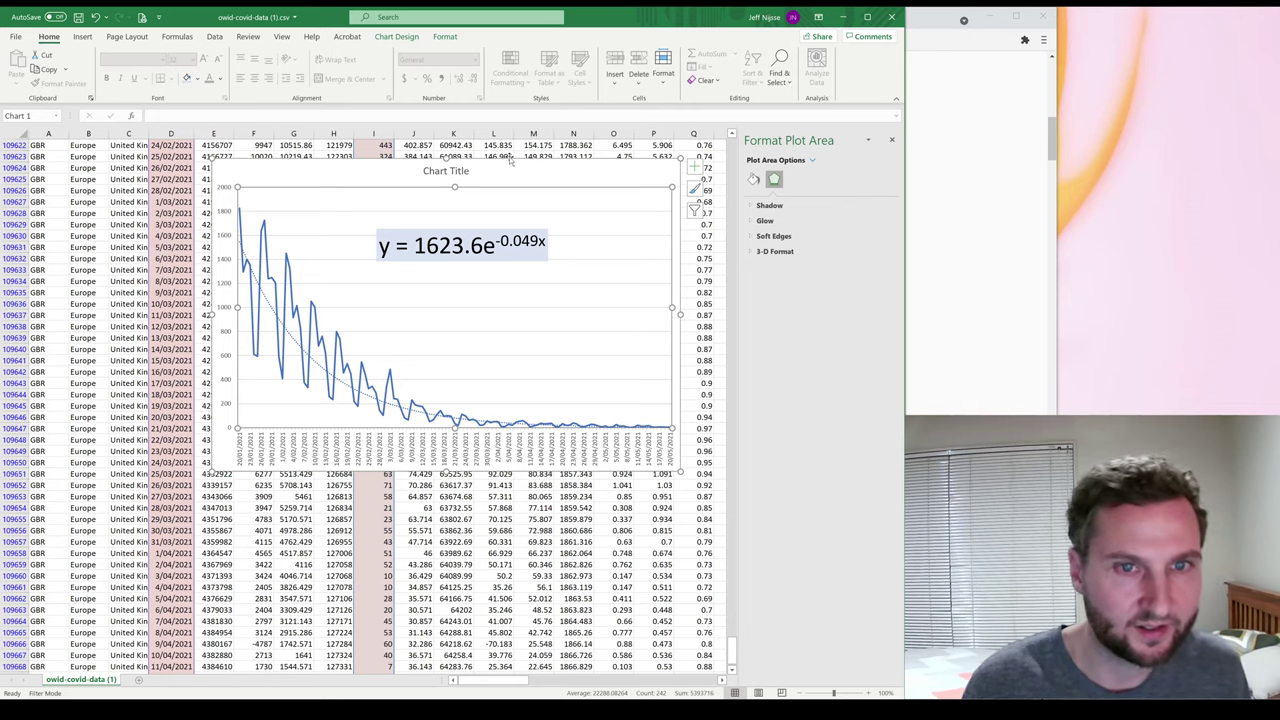
Move the chart right and up beside the January 2021 rows.
{"action": "left_click_drag", "start_coordinate": [518, 169], "coordinate": [717, 163]}
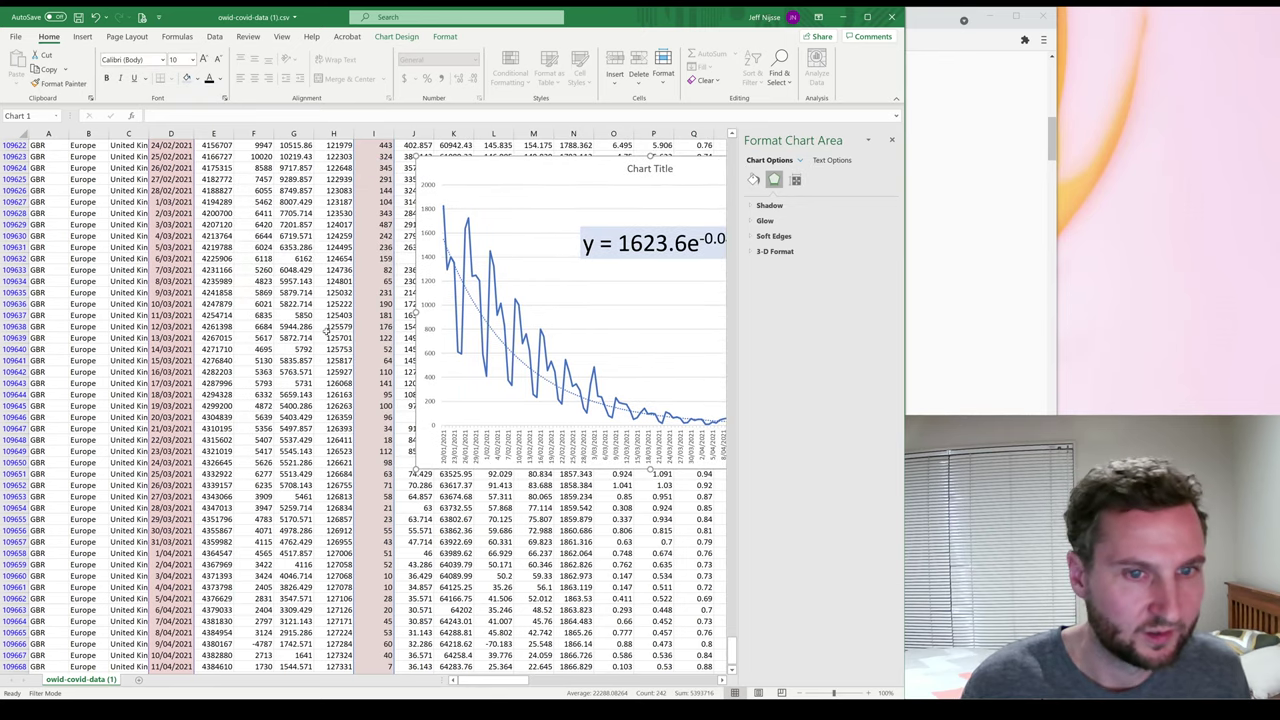
{"action": "scroll", "coordinate": [322, 332], "scroll_direction": "up", "scroll_amount": 10}
{"action": "scroll", "coordinate": [308, 349], "scroll_direction": "up", "scroll_amount": 5}
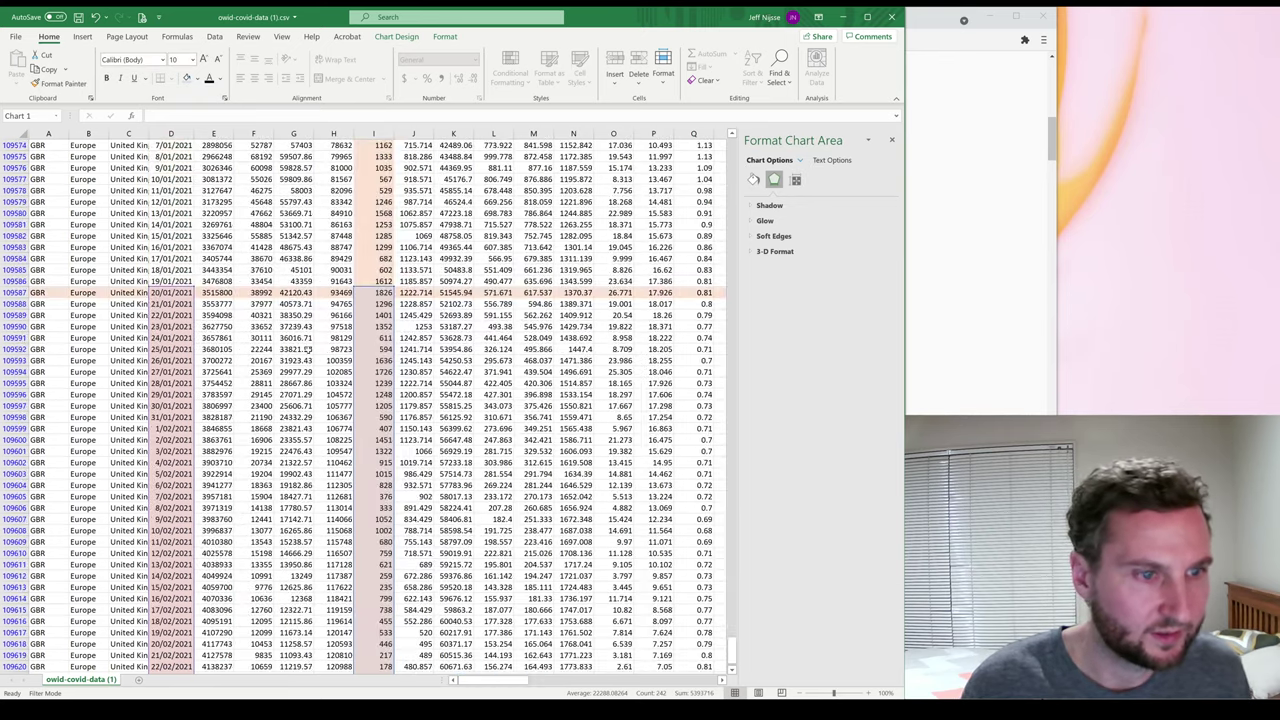
{"action": "scroll", "coordinate": [310, 349], "scroll_direction": "down", "scroll_amount": 3}
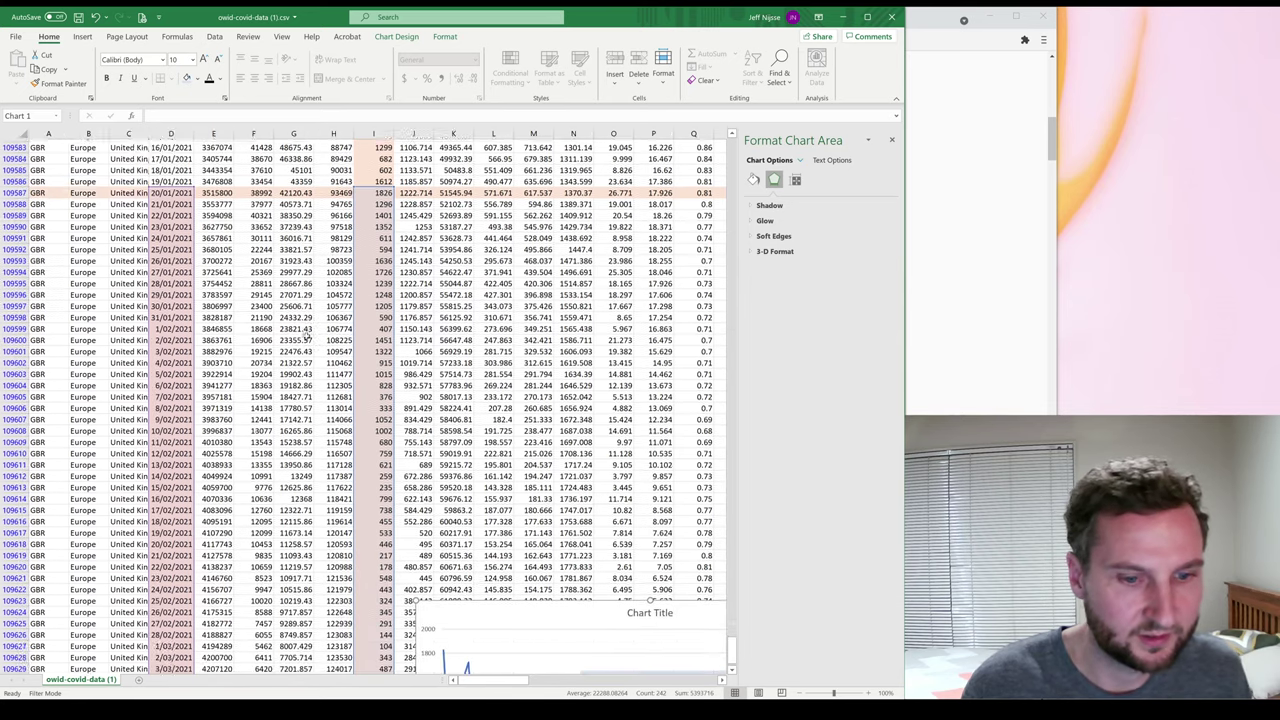
{"action": "left_click_drag", "start_coordinate": [485, 603], "coordinate": [494, 190]}
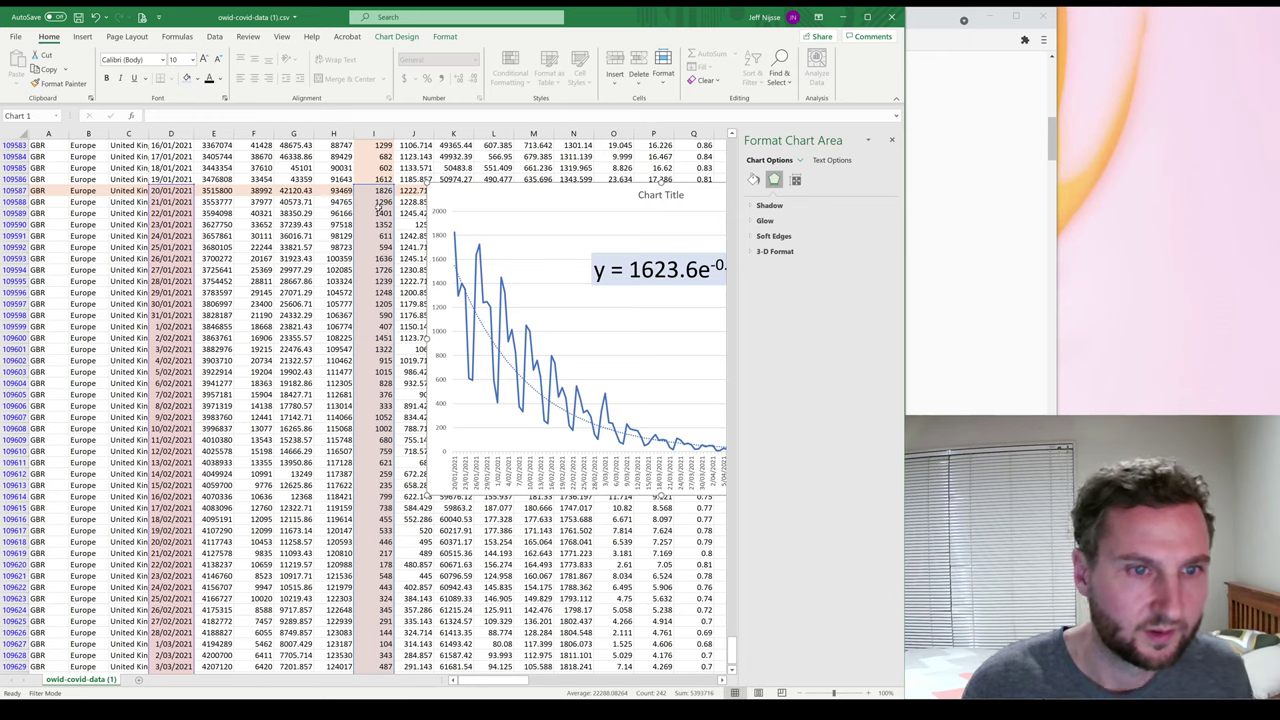
Select a week of column I daily deaths to read their sum, then shift the chart left.
{"action": "left_click", "coordinate": [380, 202]}
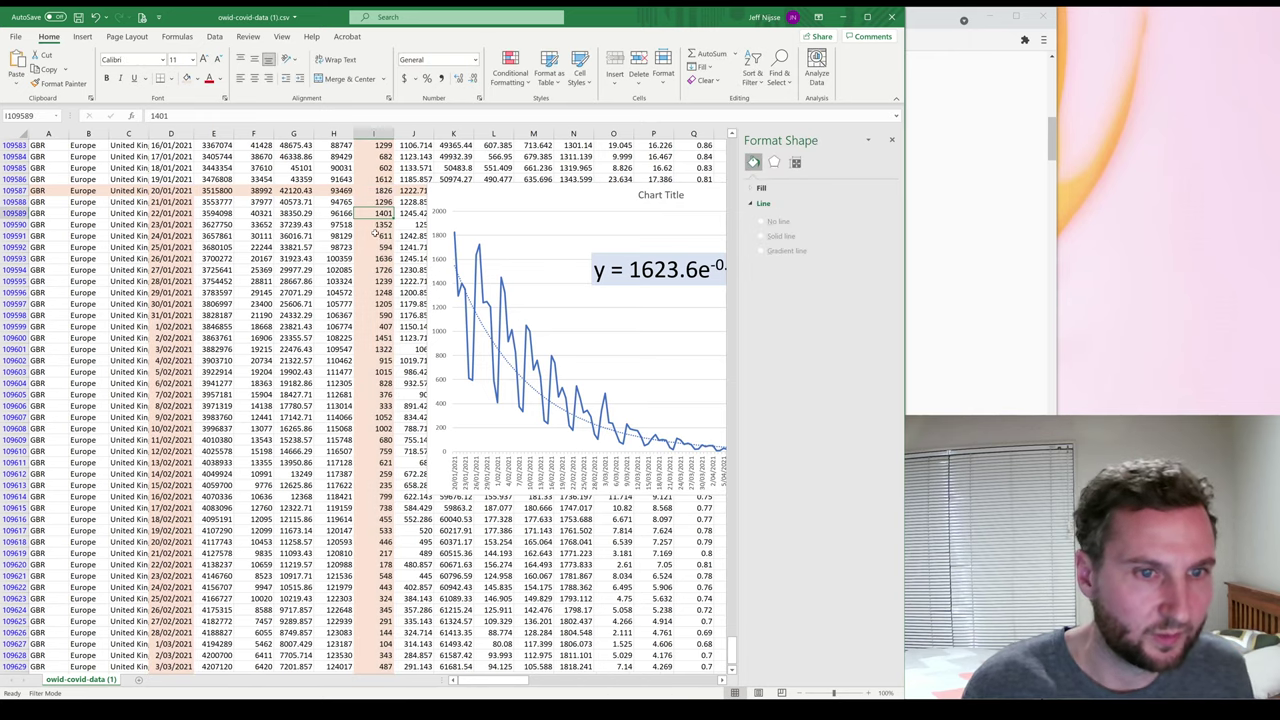
{"action": "left_click", "coordinate": [370, 224]}
{"action": "key", "text": "Down"}
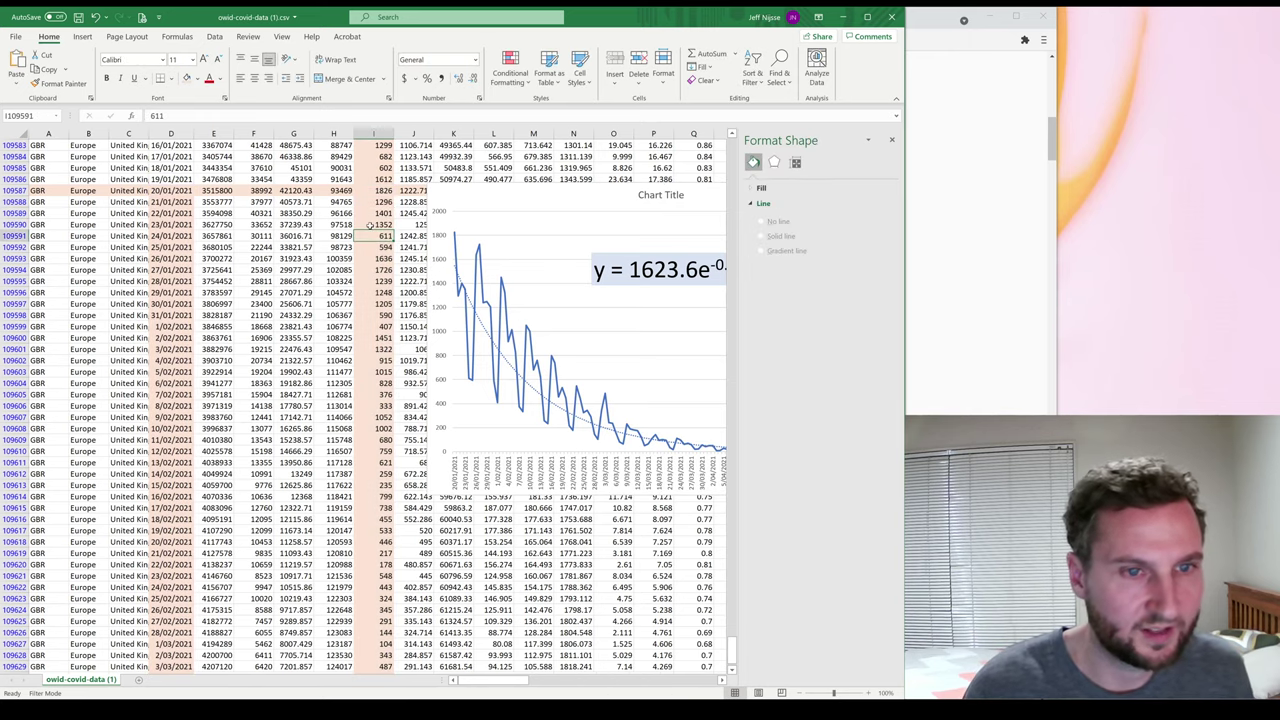
{"action": "key", "text": "Up"}
{"action": "key", "text": "Down"}
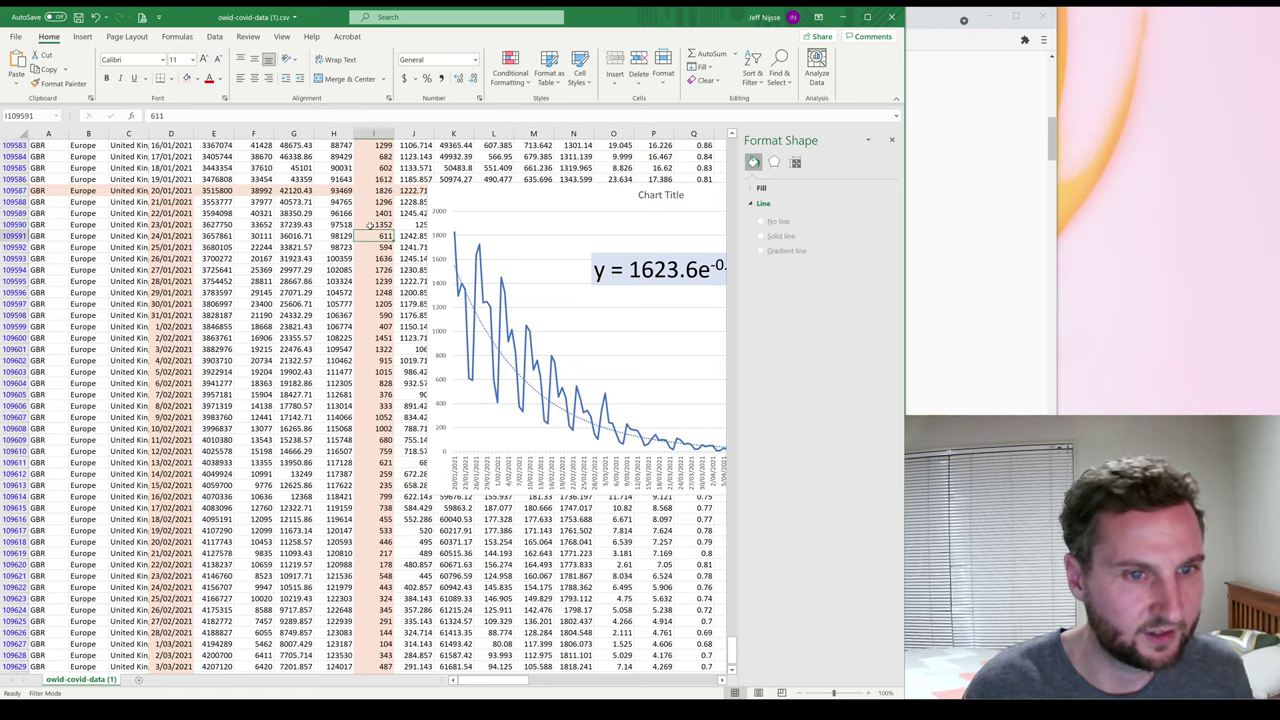
{"action": "key", "text": "Down"}
{"action": "key", "text": "Down"}
{"action": "key", "text": "Down"}
{"action": "key", "text": "Down"}
{"action": "key", "text": "Down"}
{"action": "key", "text": "Down"}
{"action": "key", "text": "Down"}
{"action": "key", "text": "Down"}
{"action": "key", "text": "Up"}
{"action": "key", "text": "Up"}
{"action": "key", "text": "Up"}
{"action": "key", "text": "Up"}
{"action": "key", "text": "Up"}
{"action": "key", "text": "Up"}
{"action": "key", "text": "Up"}
{"action": "key", "text": "shift+Down"}
{"action": "key", "text": "shift+Down"}
{"action": "key", "text": "shift+Down"}
{"action": "key", "text": "shift+Down"}
{"action": "key", "text": "shift+Down"}
{"action": "key", "text": "shift+Down"}
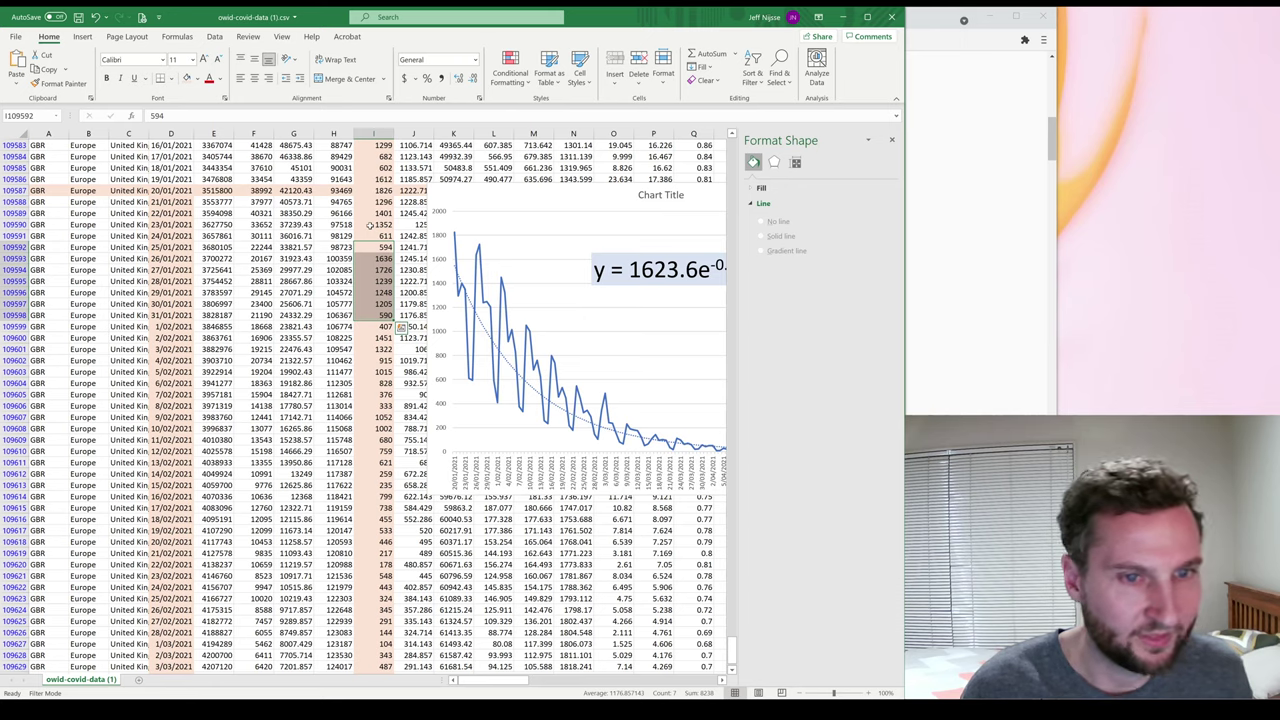
{"action": "key", "text": "Up"}
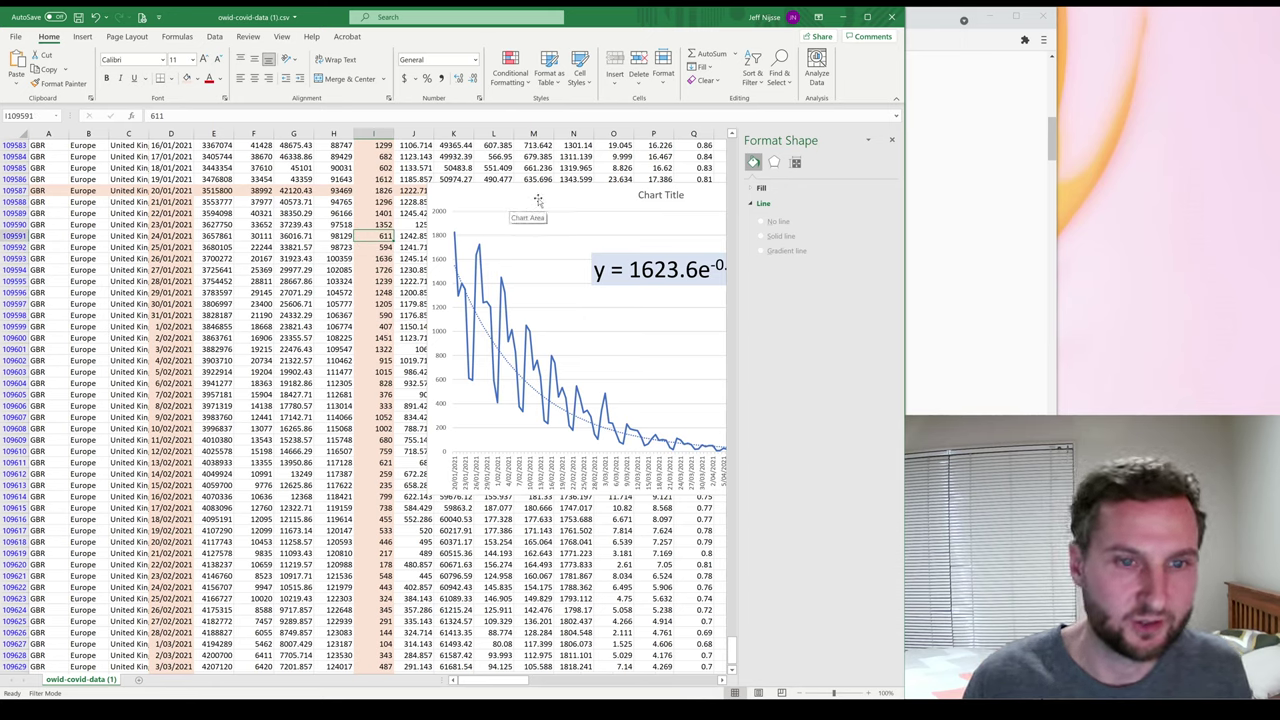
{"action": "left_click_drag", "start_coordinate": [538, 202], "coordinate": [343, 182]}
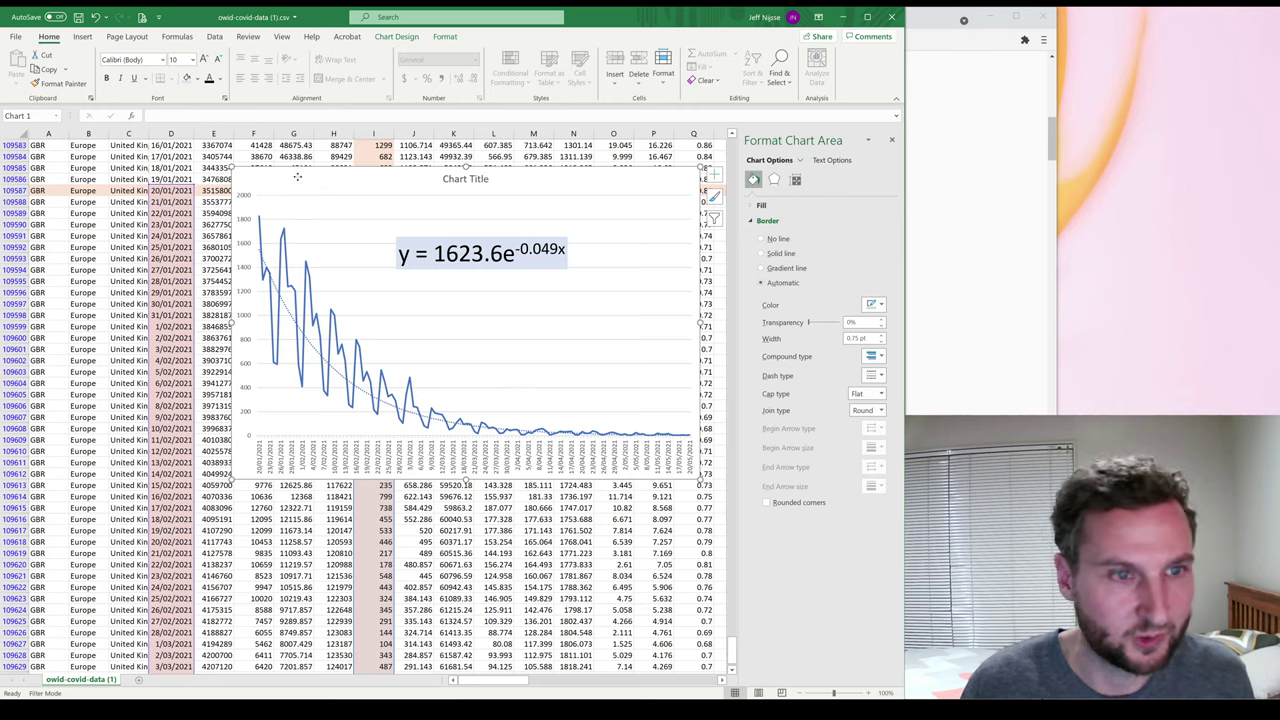
Move the chart lower on the sheet and deselect it.
{"action": "left_click", "coordinate": [178, 190]}
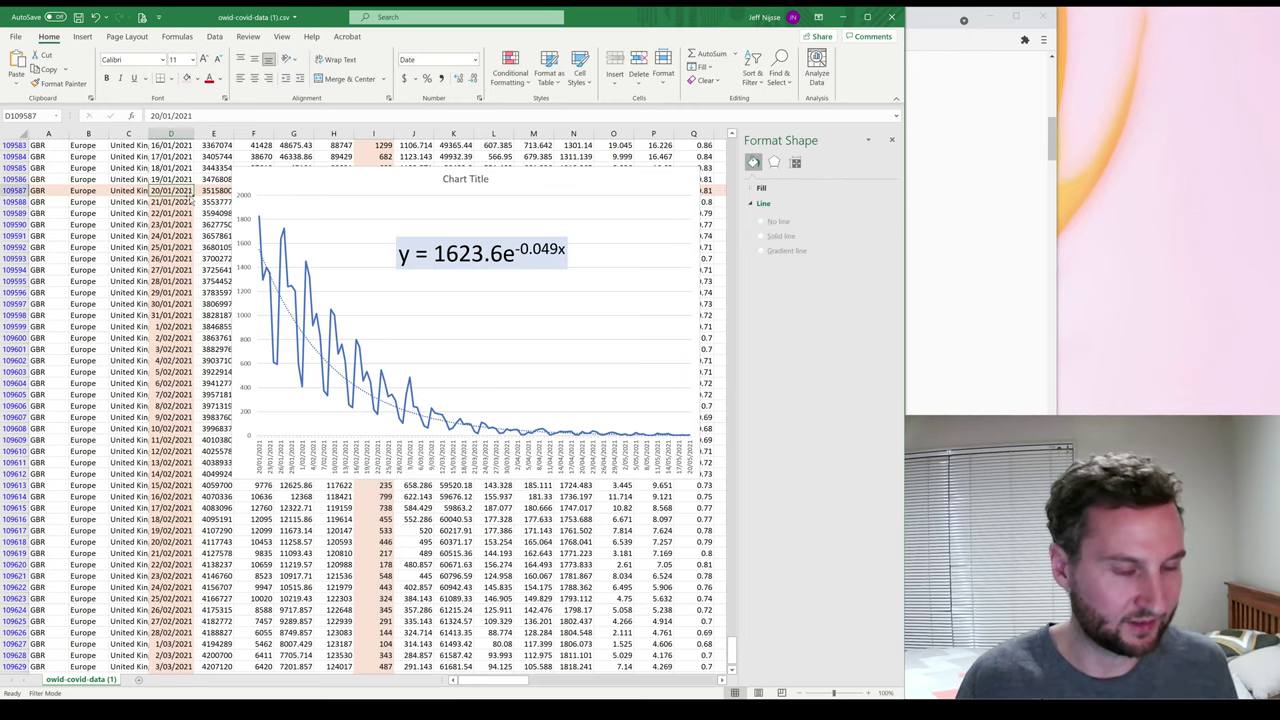
{"action": "left_click", "coordinate": [363, 177]}
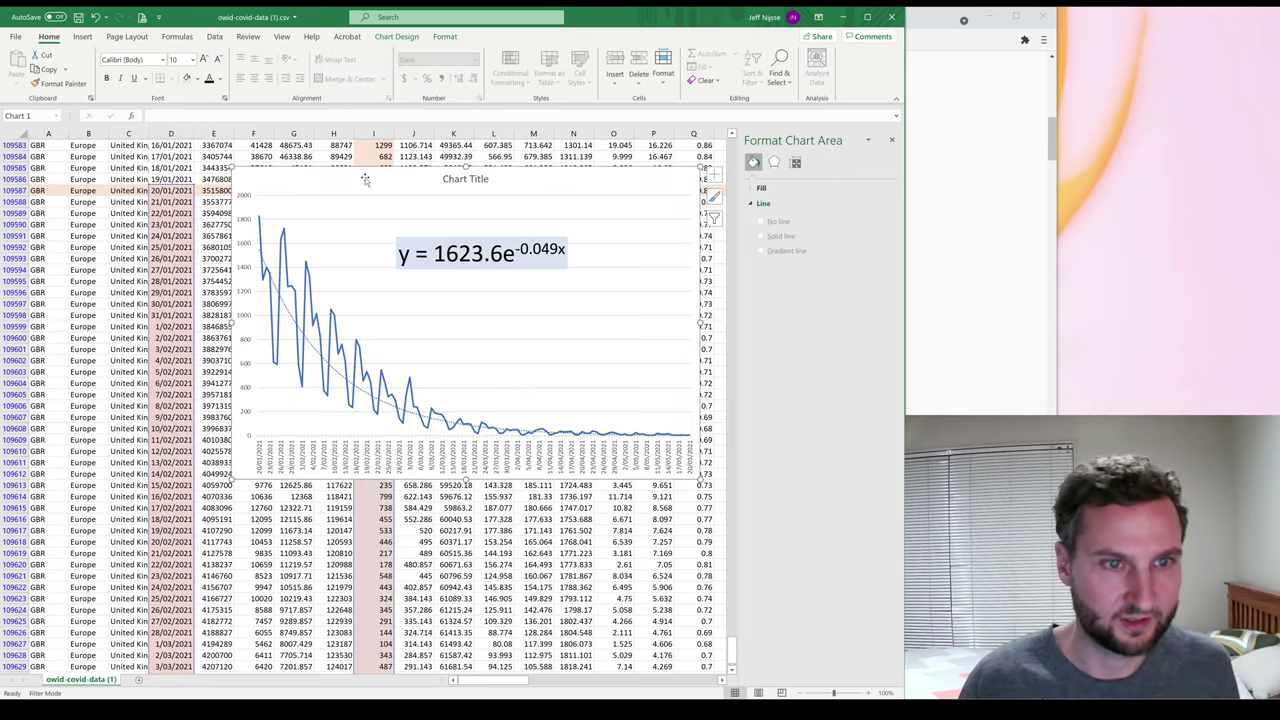
{"action": "left_click_drag", "start_coordinate": [363, 177], "coordinate": [361, 325]}
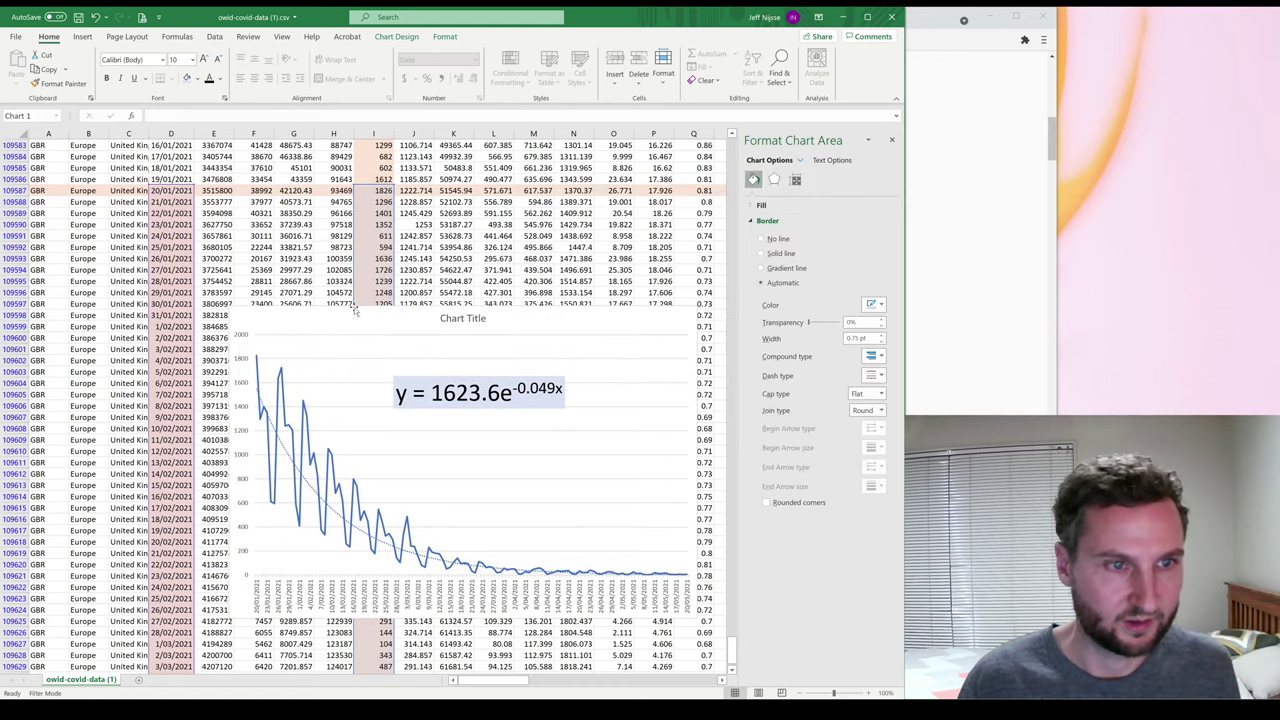
{"action": "left_click", "coordinate": [178, 190]}
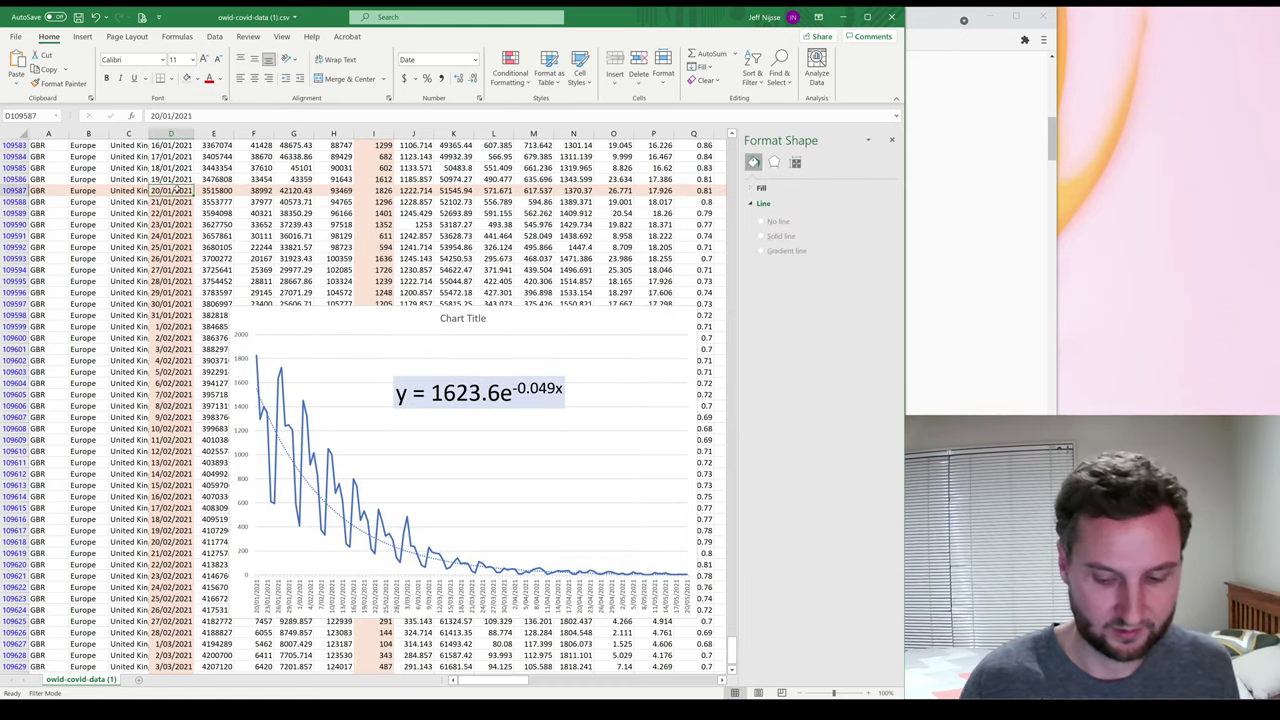
Jump to the top and check the new_deaths_smoothed header before switching to the browser.
{"action": "key", "text": "ctrl+Home"}
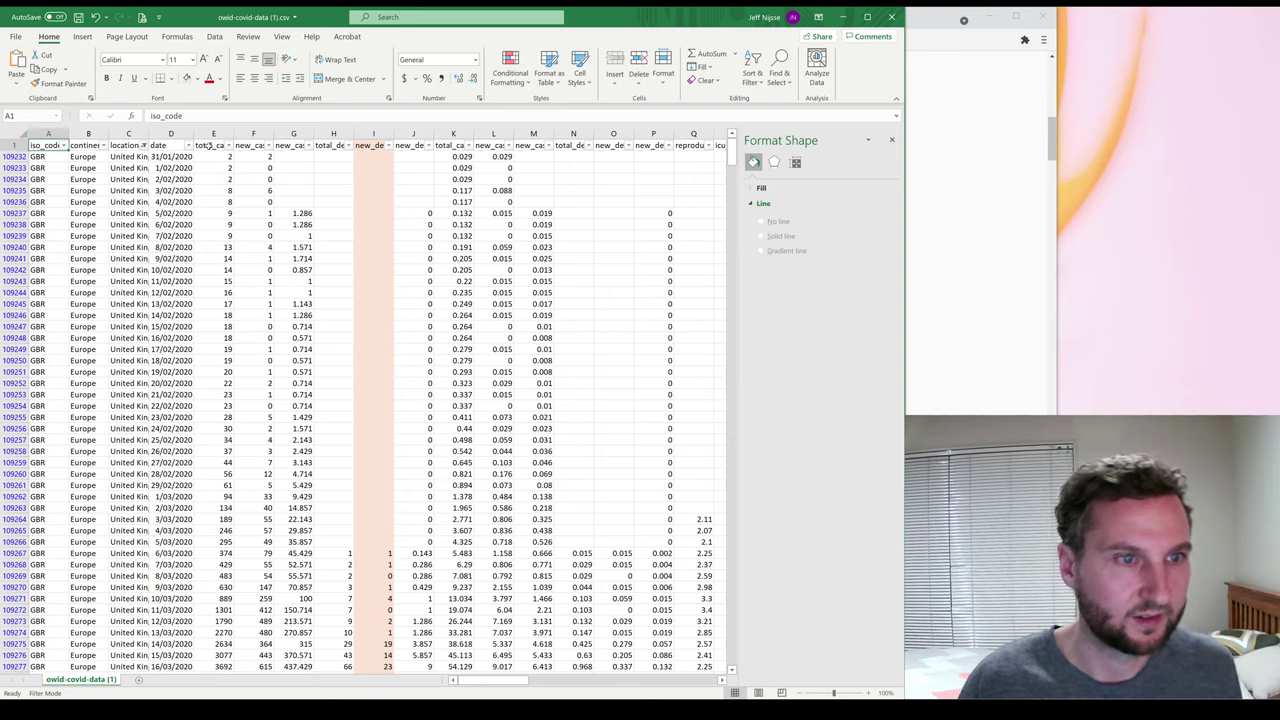
{"action": "left_click", "coordinate": [197, 145]}
{"action": "key", "text": "Right"}
{"action": "key", "text": "Right"}
{"action": "key", "text": "Right"}
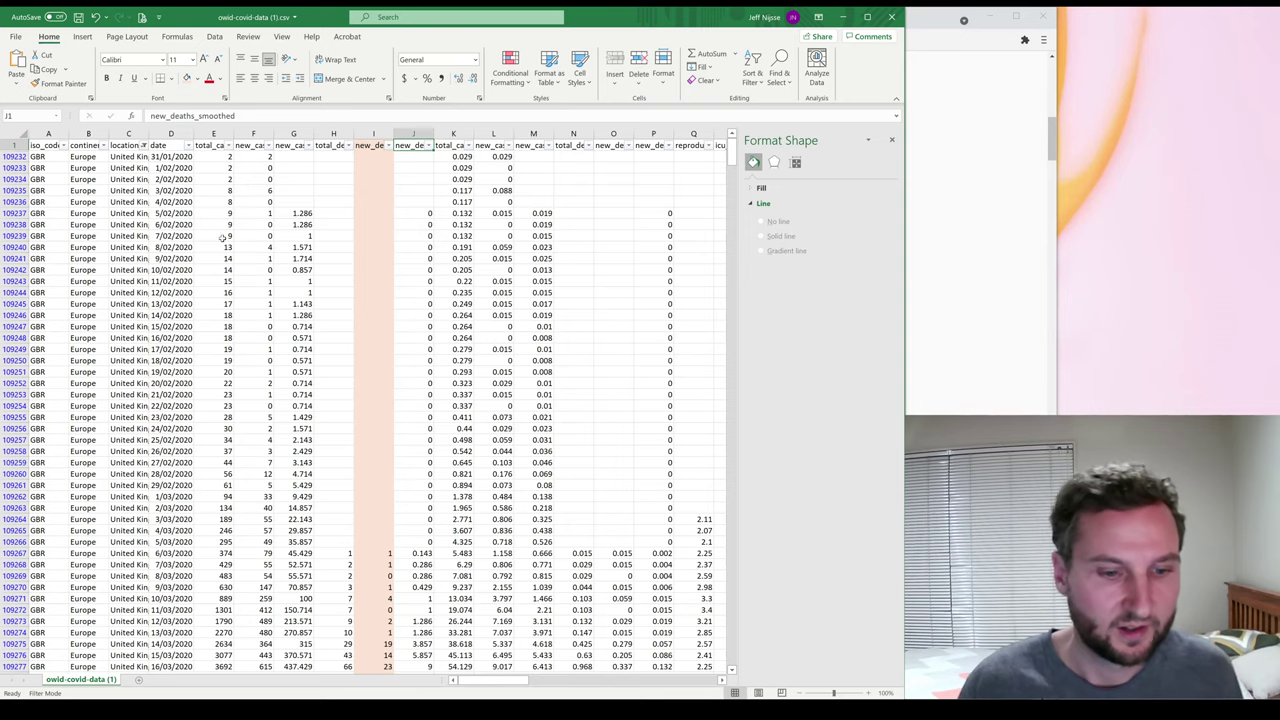
{"action": "key", "text": "alt+Tab"}
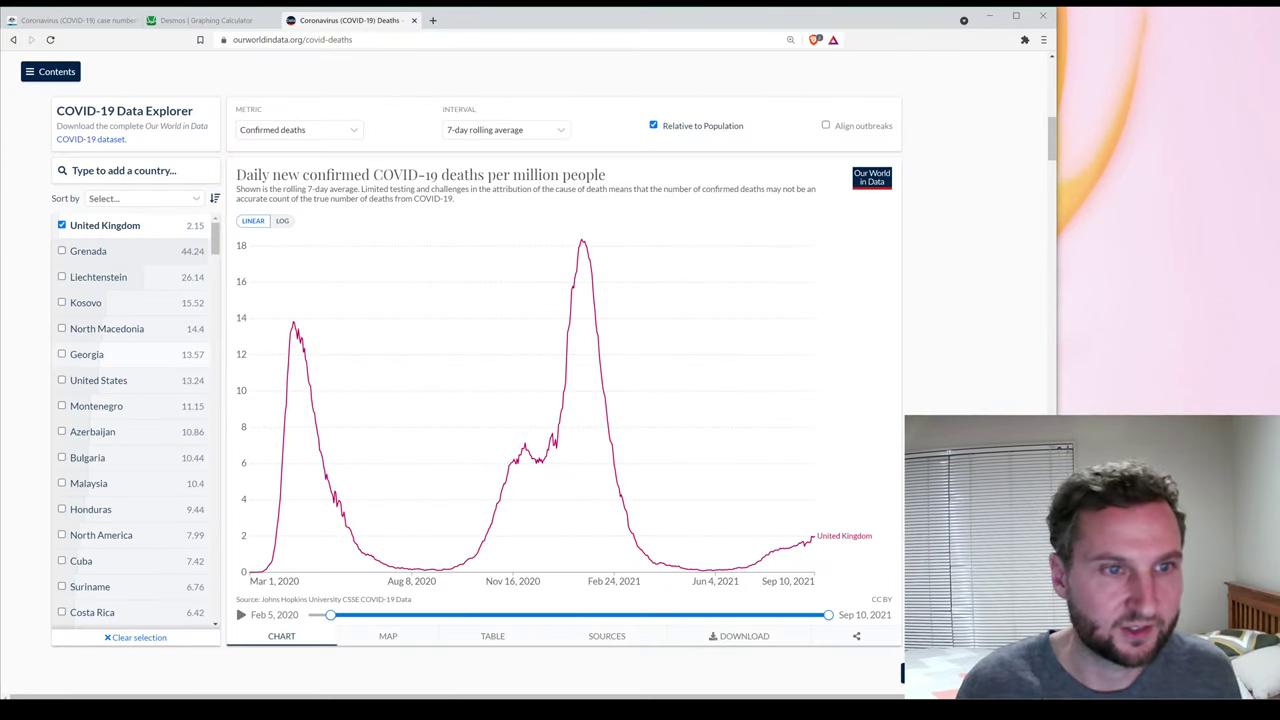
Highlight 'rolling 7-day average' in the chart subtitle, then return to Excel.
{"action": "left_click_drag", "start_coordinate": [292, 189], "coordinate": [359, 189]}
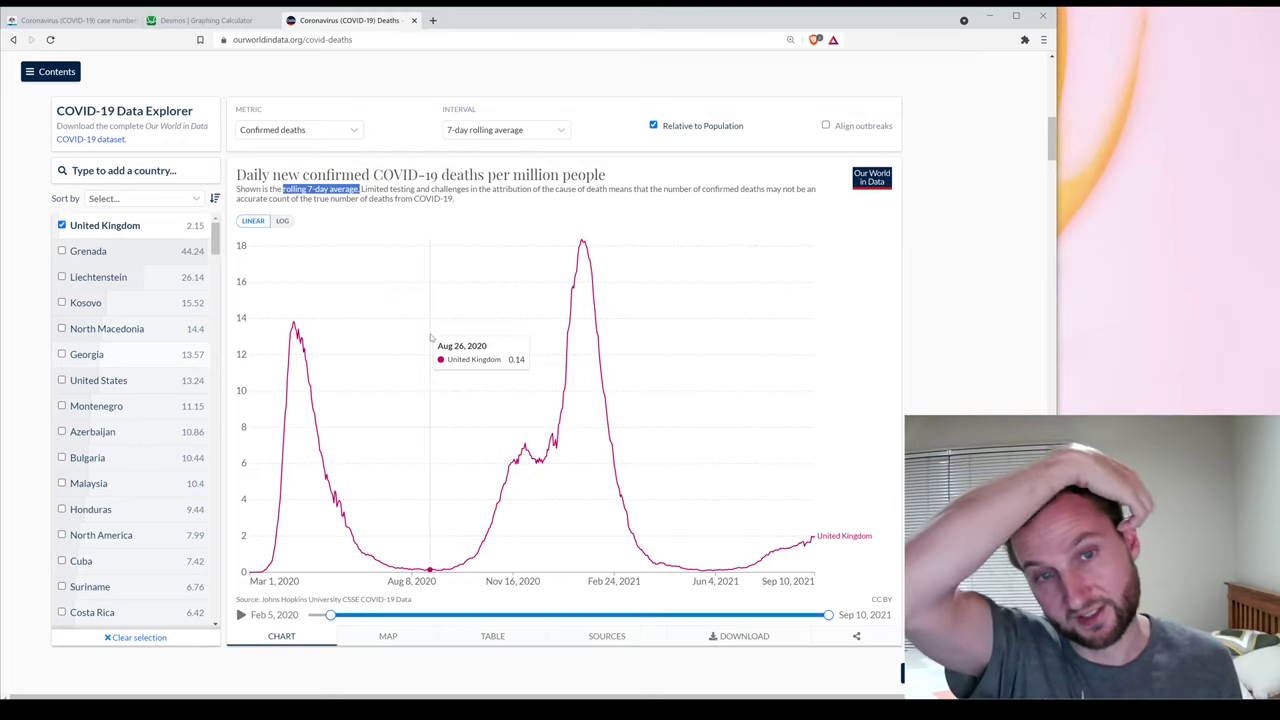
{"action": "key", "text": "alt+Tab"}
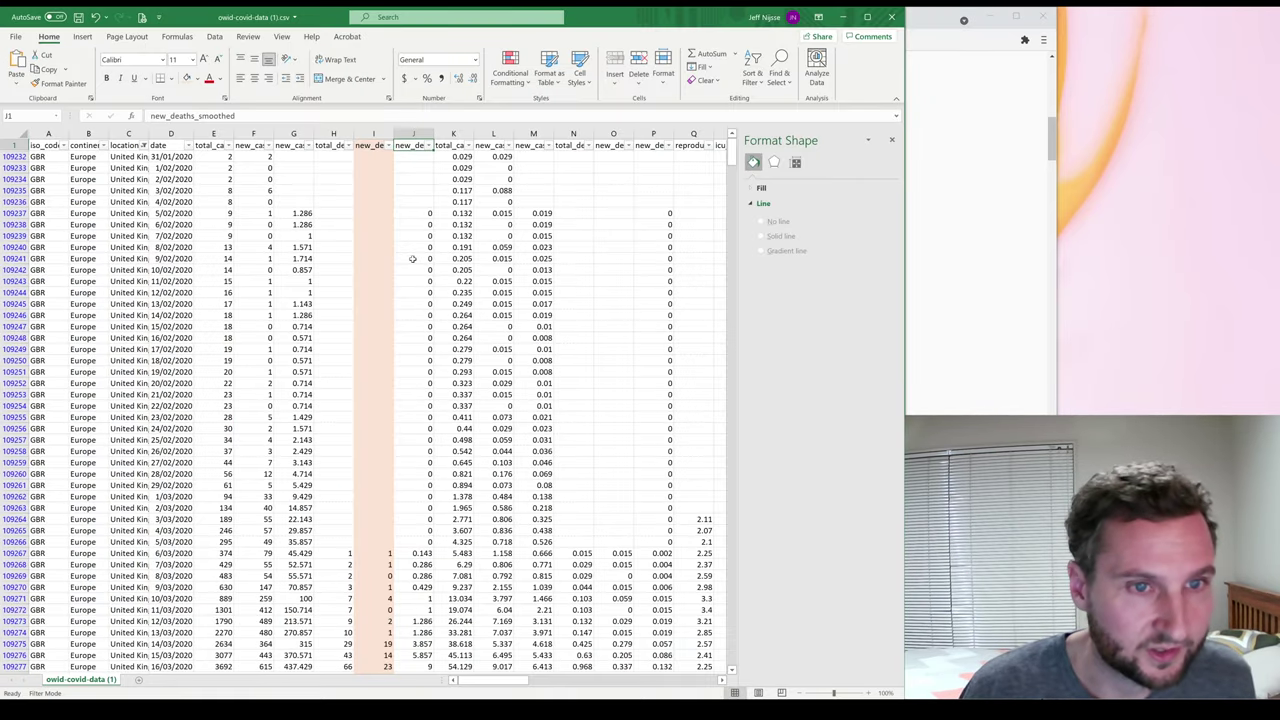
Shade the new_deaths_smoothed column J light blue.
{"action": "left_click", "coordinate": [413, 134]}
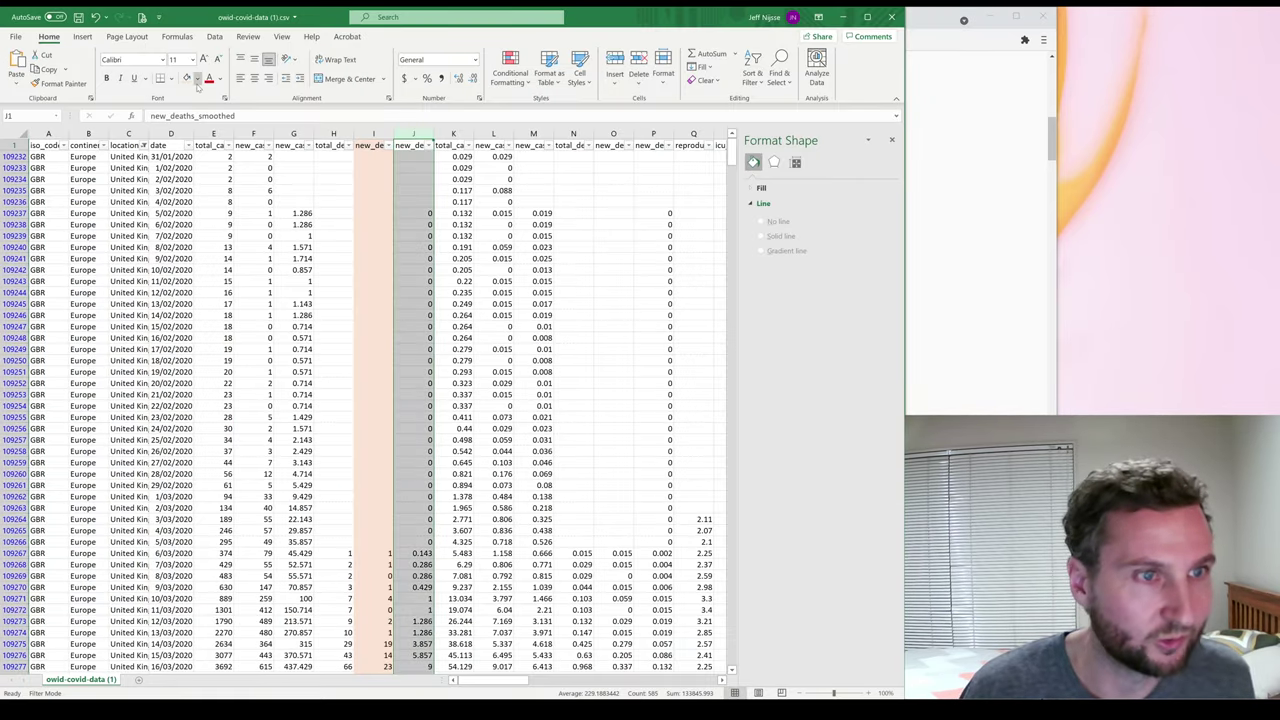
{"action": "left_click", "coordinate": [197, 79]}
{"action": "left_click", "coordinate": [225, 131]}
{"action": "left_click", "coordinate": [386, 314]}
Move the chart up over the January 2021 rows and select its plot area.
{"action": "scroll", "coordinate": [386, 340], "scroll_direction": "down", "scroll_amount": 20}
{"action": "scroll", "coordinate": [386, 365], "scroll_direction": "down", "scroll_amount": 20}
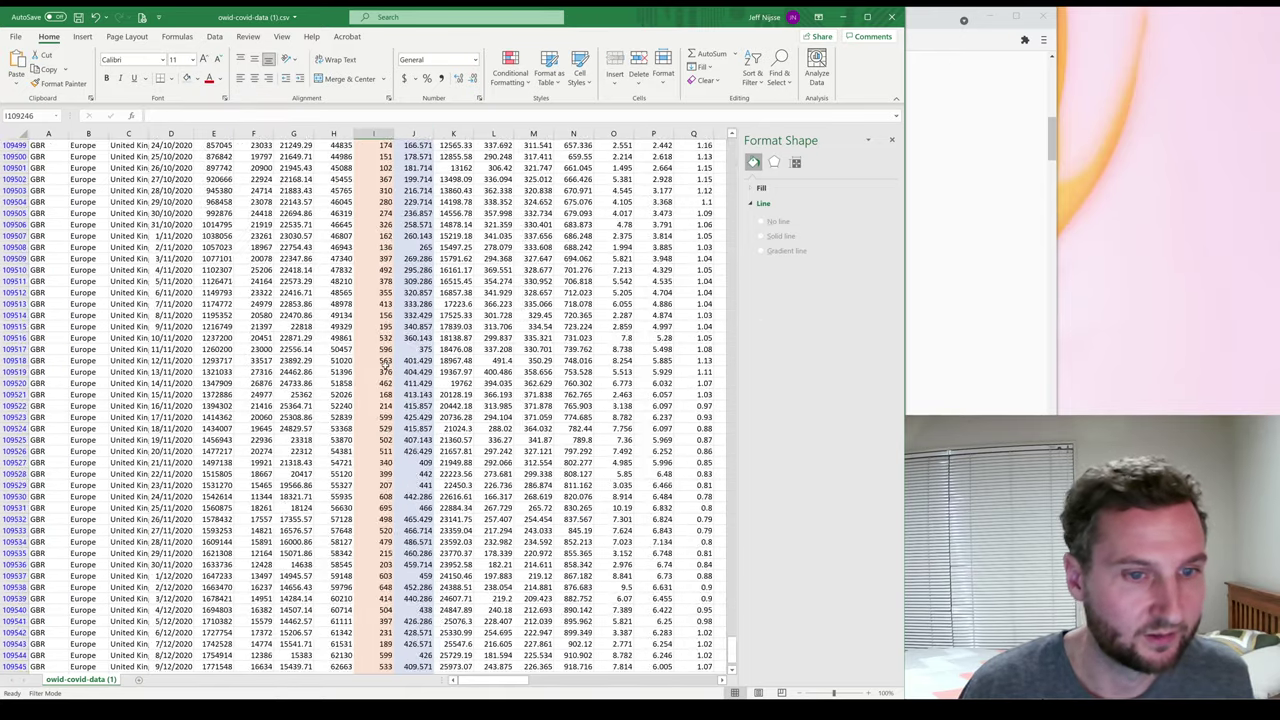
{"action": "scroll", "coordinate": [385, 365], "scroll_direction": "down", "scroll_amount": 5}
{"action": "scroll", "coordinate": [385, 366], "scroll_direction": "up", "scroll_amount": 7}
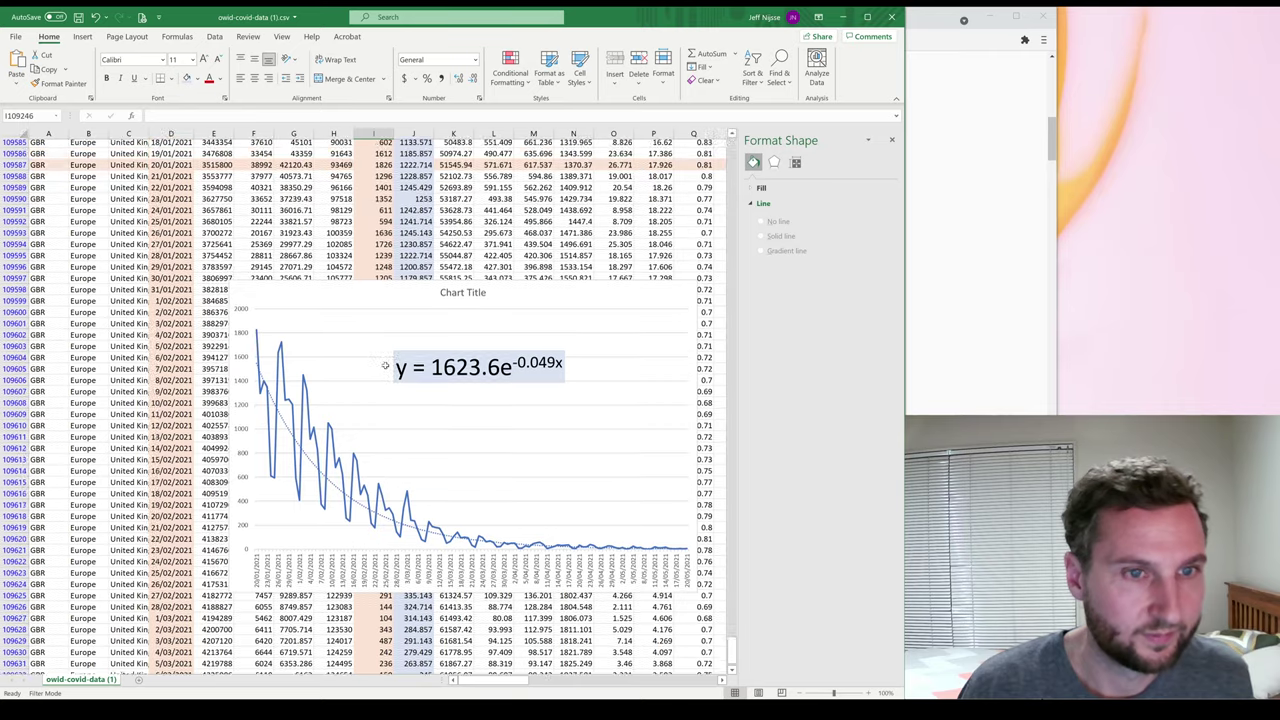
{"action": "scroll", "coordinate": [385, 365], "scroll_direction": "down", "scroll_amount": 1}
{"action": "left_click_drag", "start_coordinate": [380, 355], "coordinate": [398, 258]}
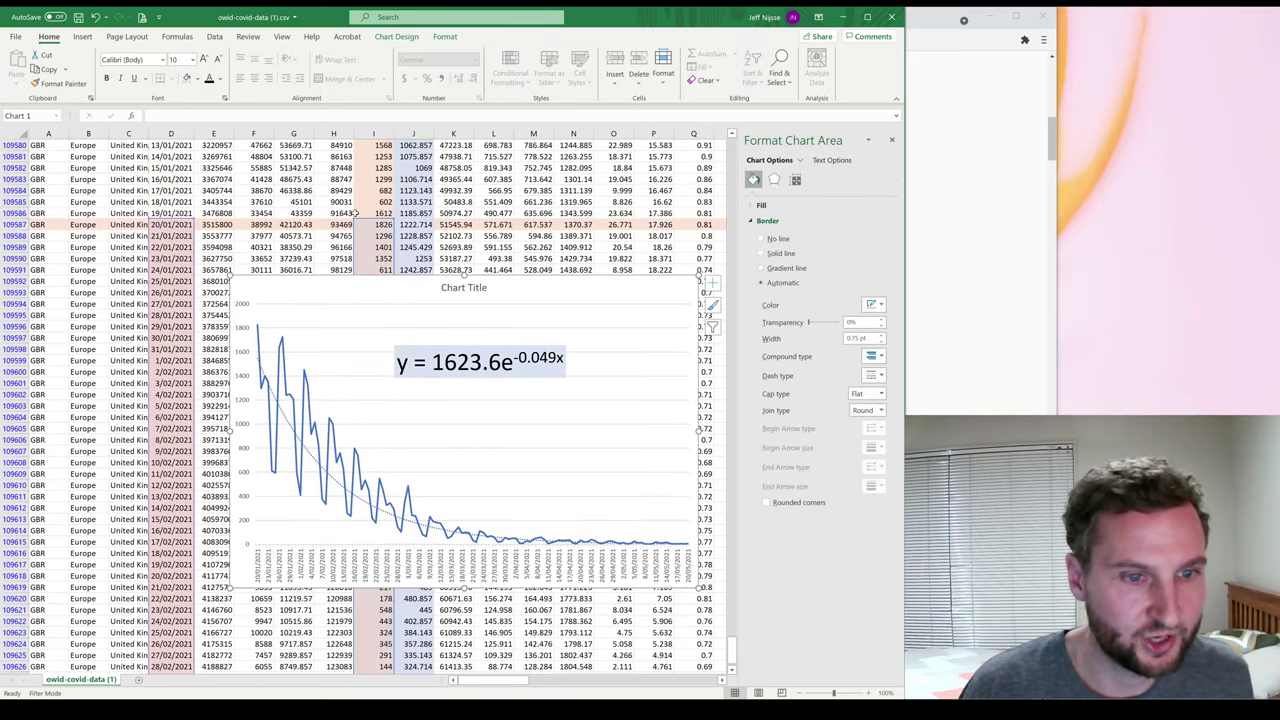
{"action": "left_click", "coordinate": [334, 388]}
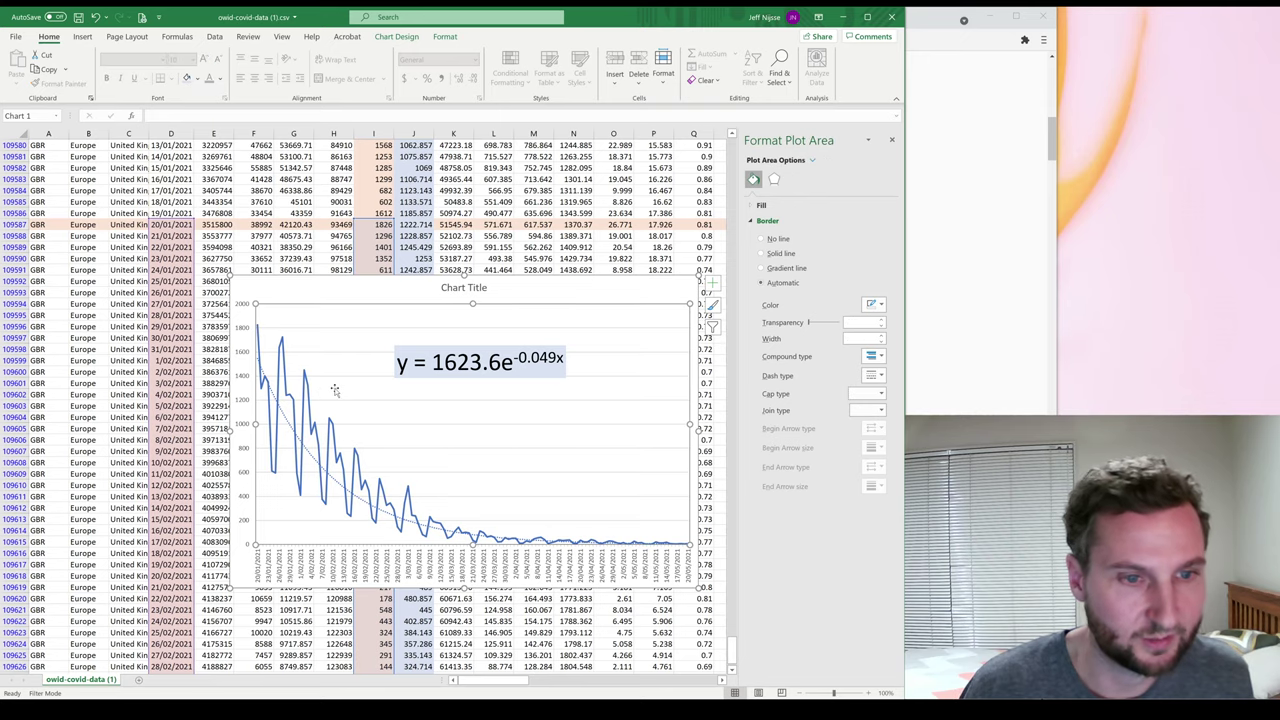
Change Series1's values reference from column I to the smoothed deaths in column J.
{"action": "left_click", "coordinate": [594, 72]}
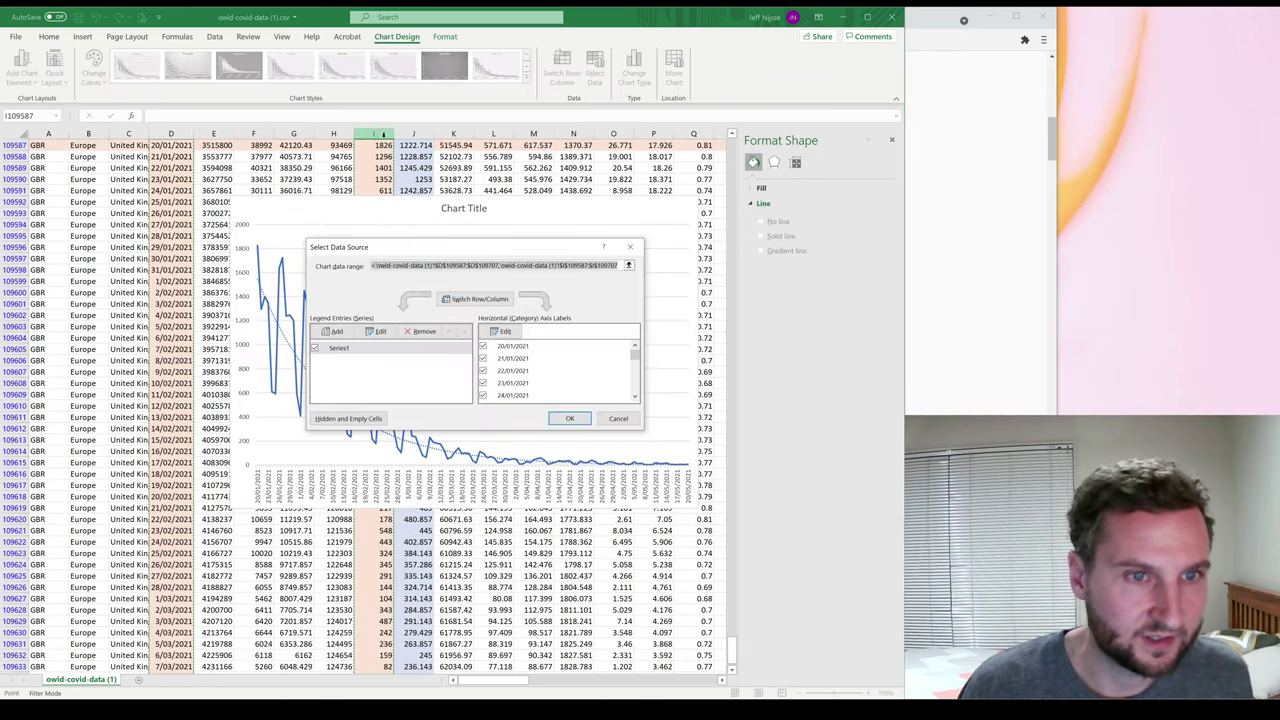
{"action": "left_click", "coordinate": [371, 349]}
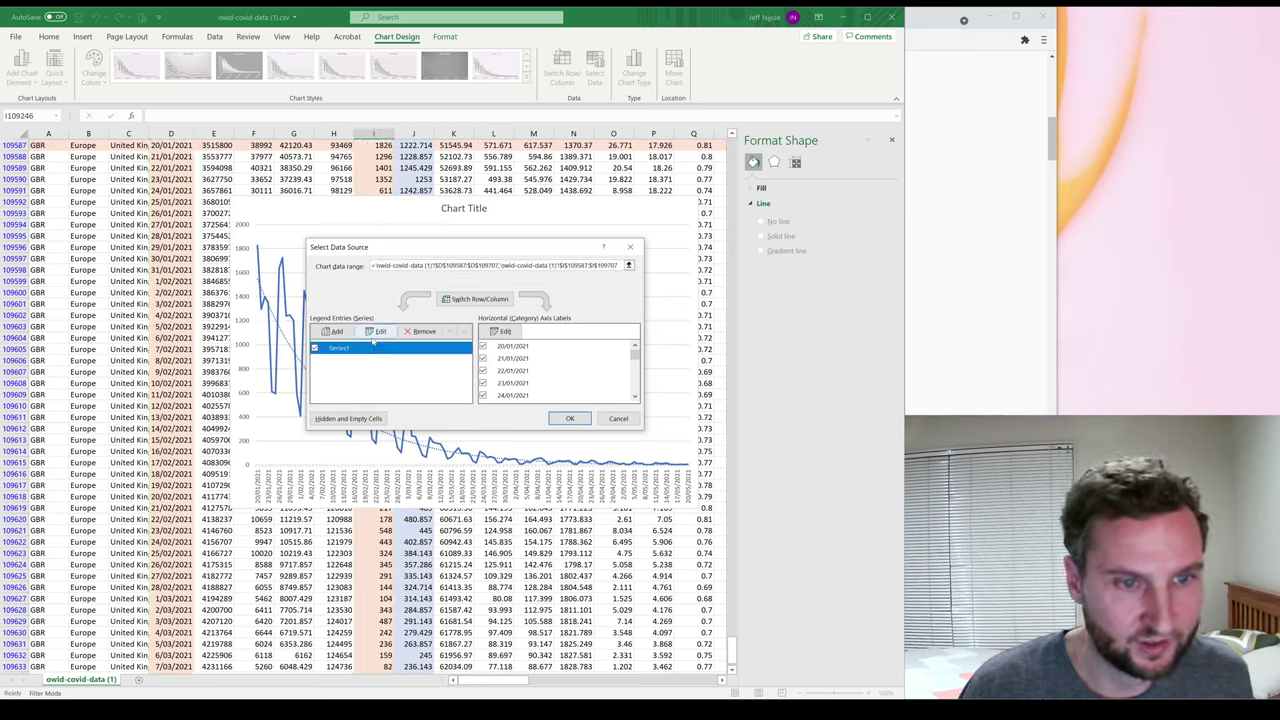
{"action": "left_click", "coordinate": [377, 333]}
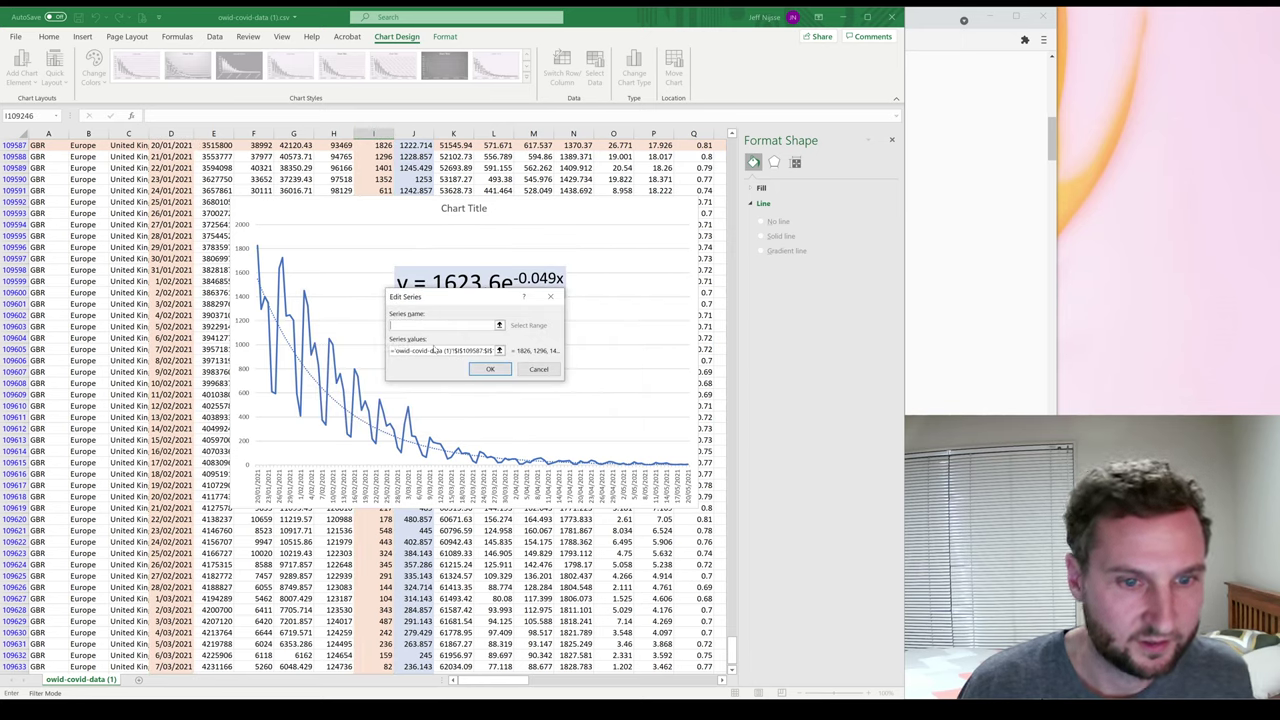
{"action": "left_click_drag", "start_coordinate": [448, 351], "coordinate": [502, 354]}
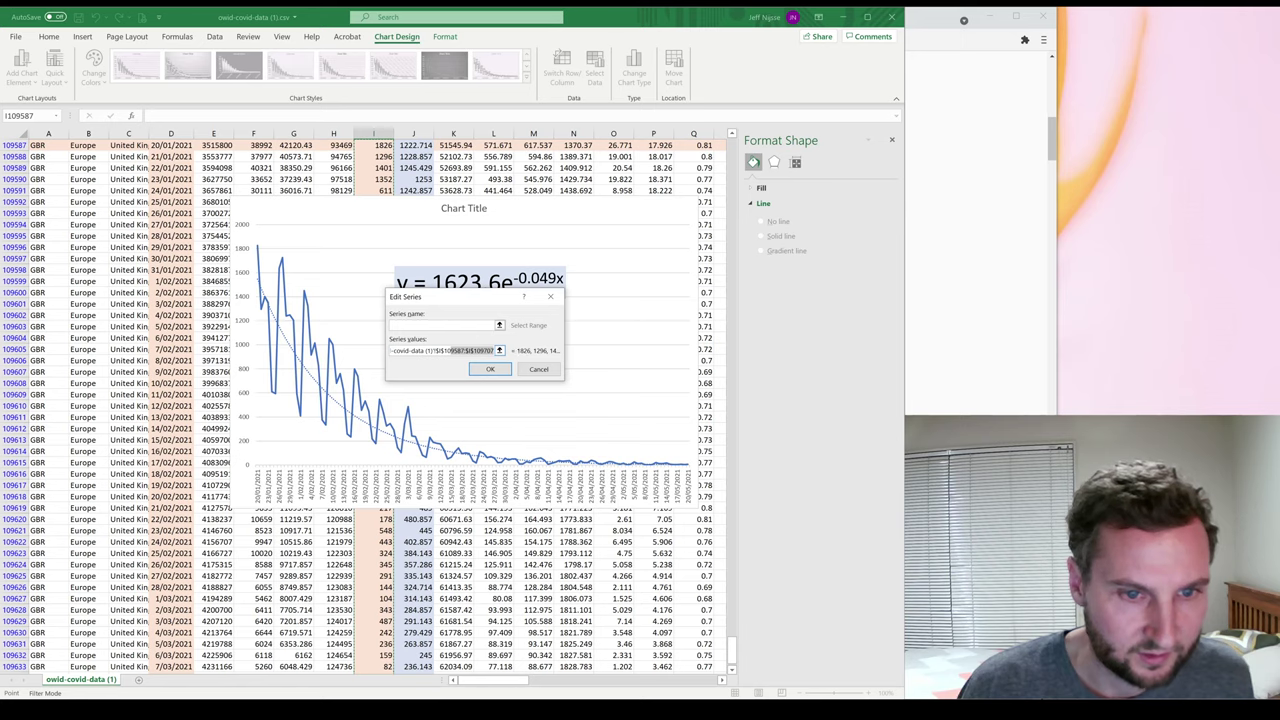
{"action": "left_click", "coordinate": [470, 351]}
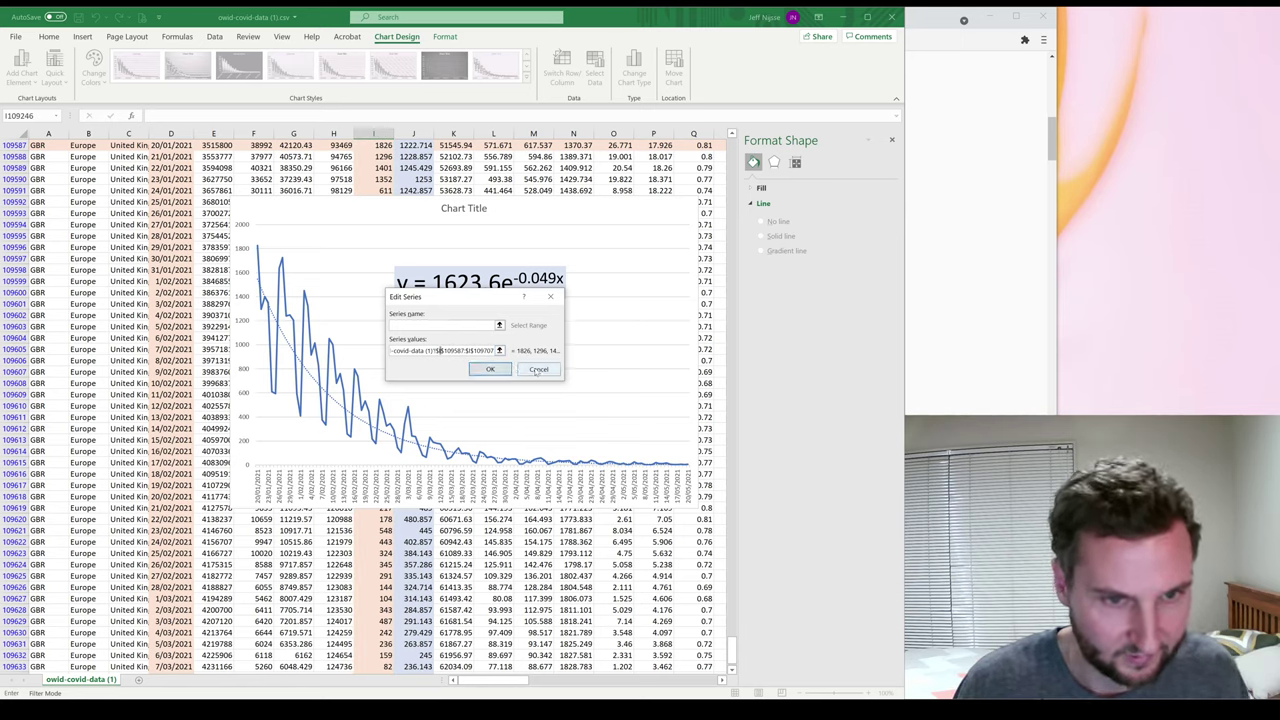
{"action": "left_click", "coordinate": [490, 369]}
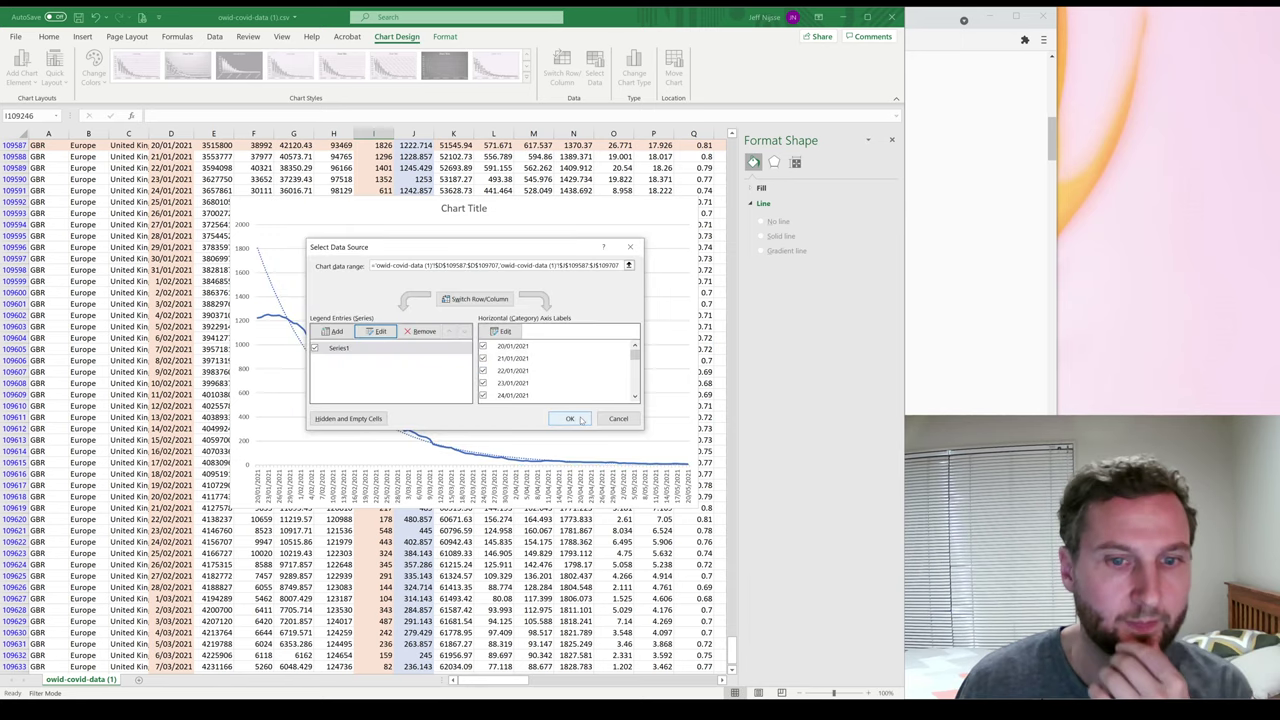
{"action": "left_click", "coordinate": [570, 419]}
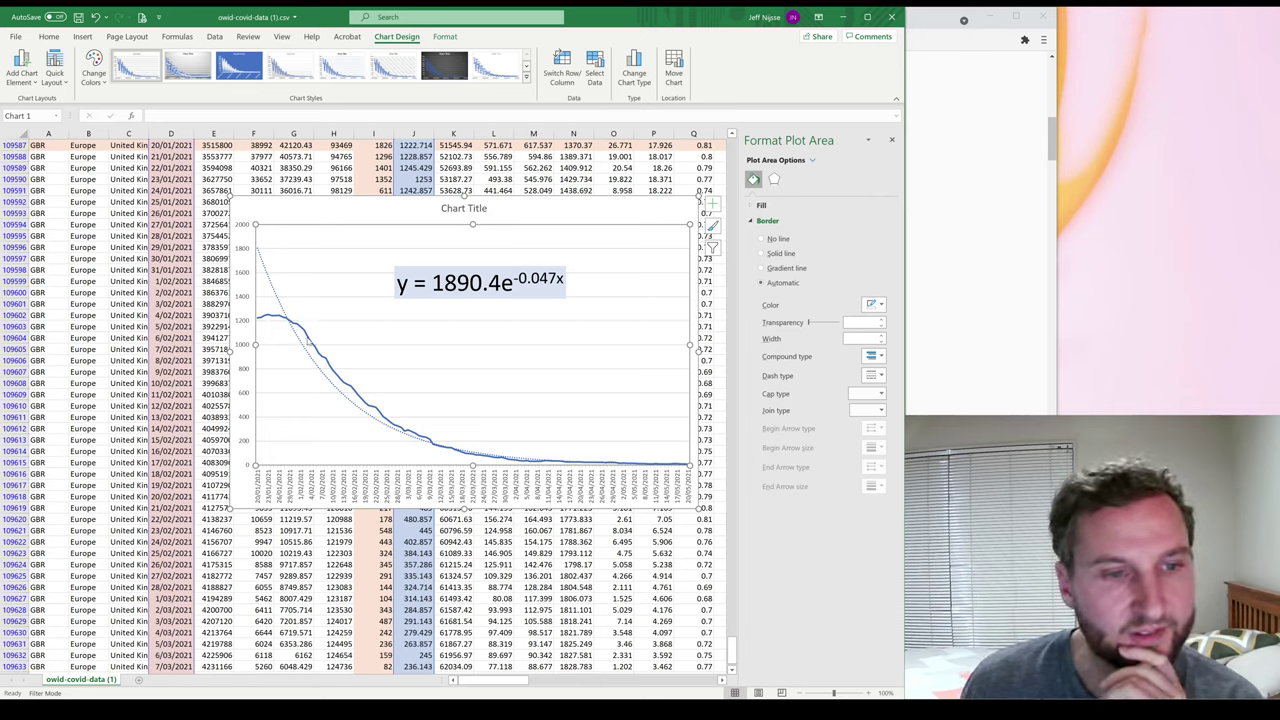
{"action": "left_click", "coordinate": [311, 343]}
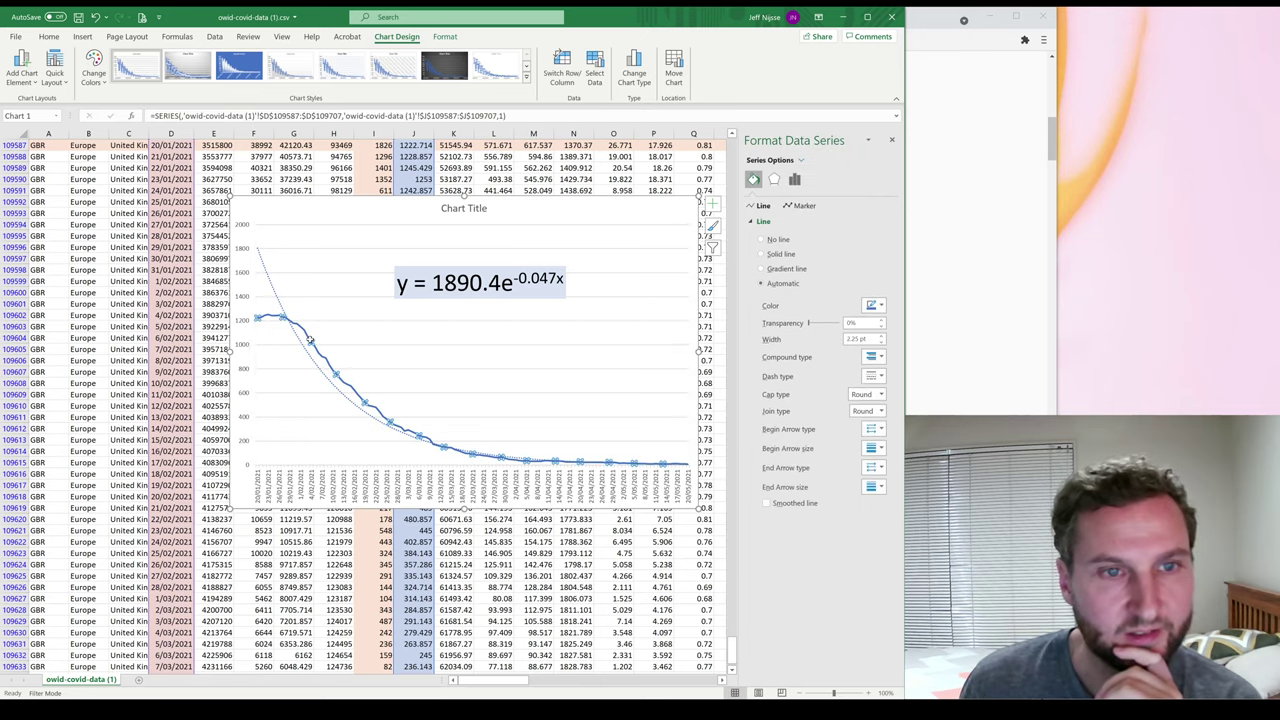
{"action": "left_click", "coordinate": [334, 406]}
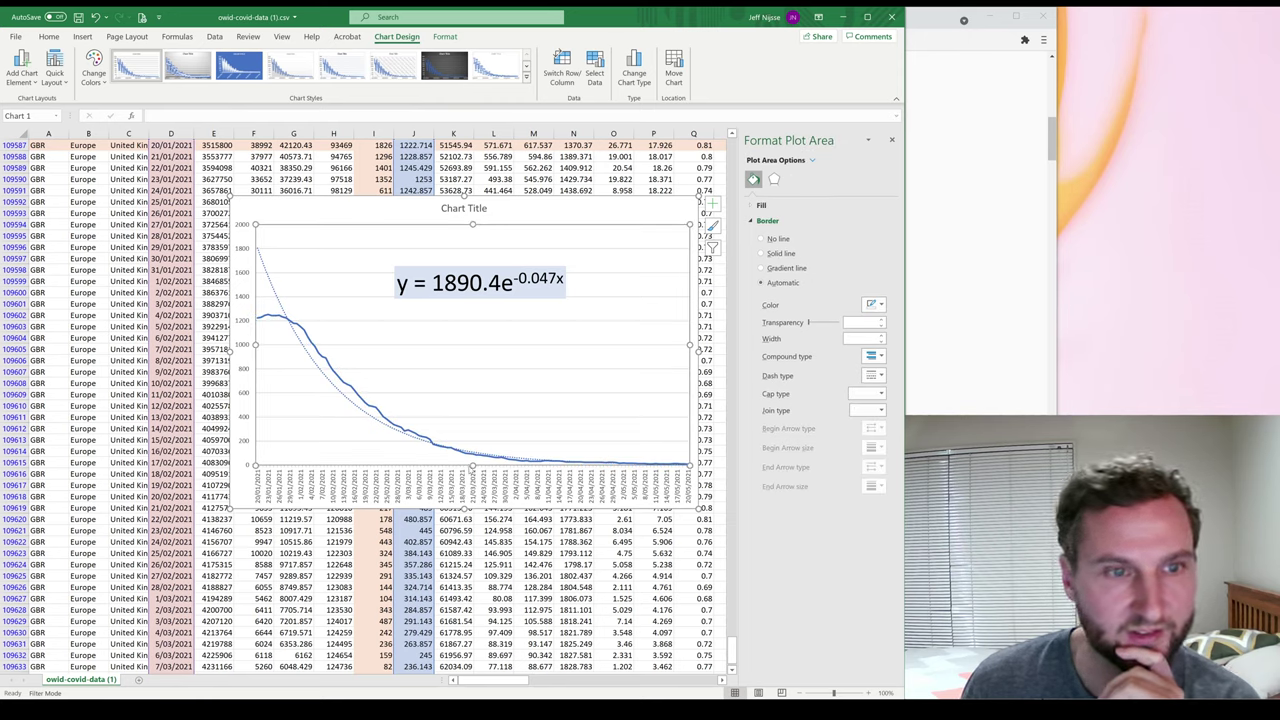
{"action": "left_click", "coordinate": [274, 291]}
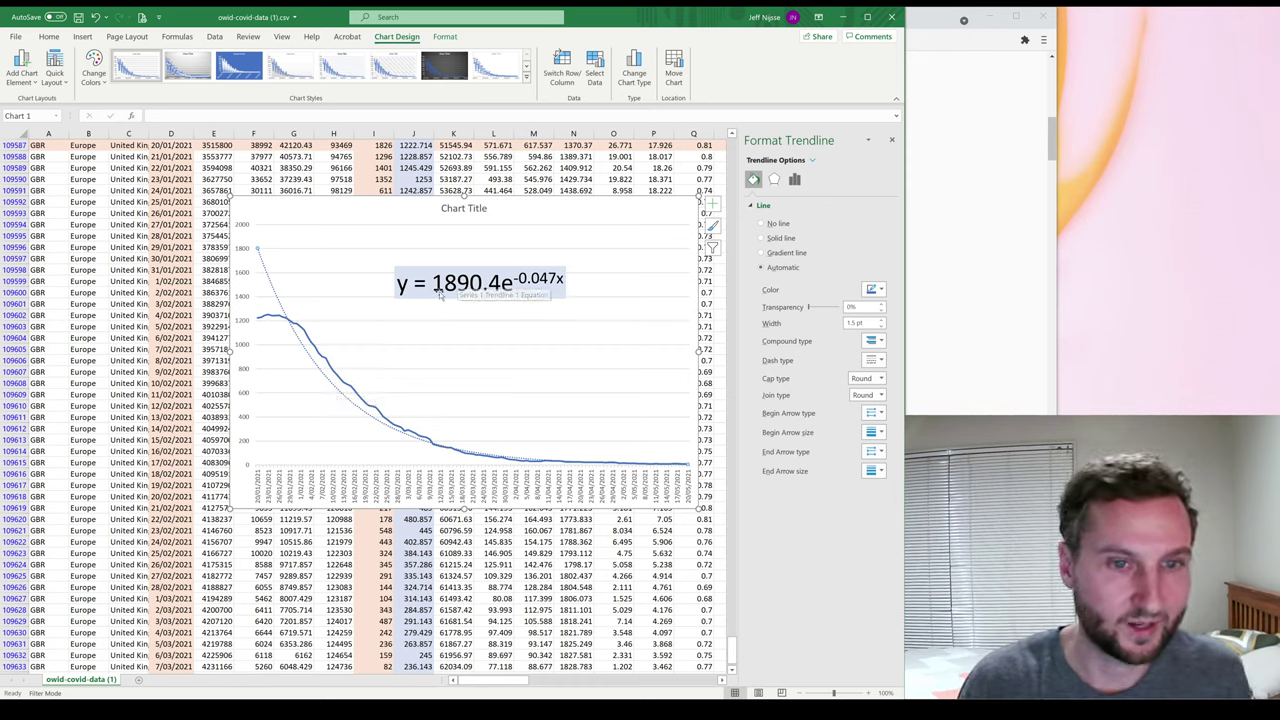
{"action": "left_click", "coordinate": [523, 285]}
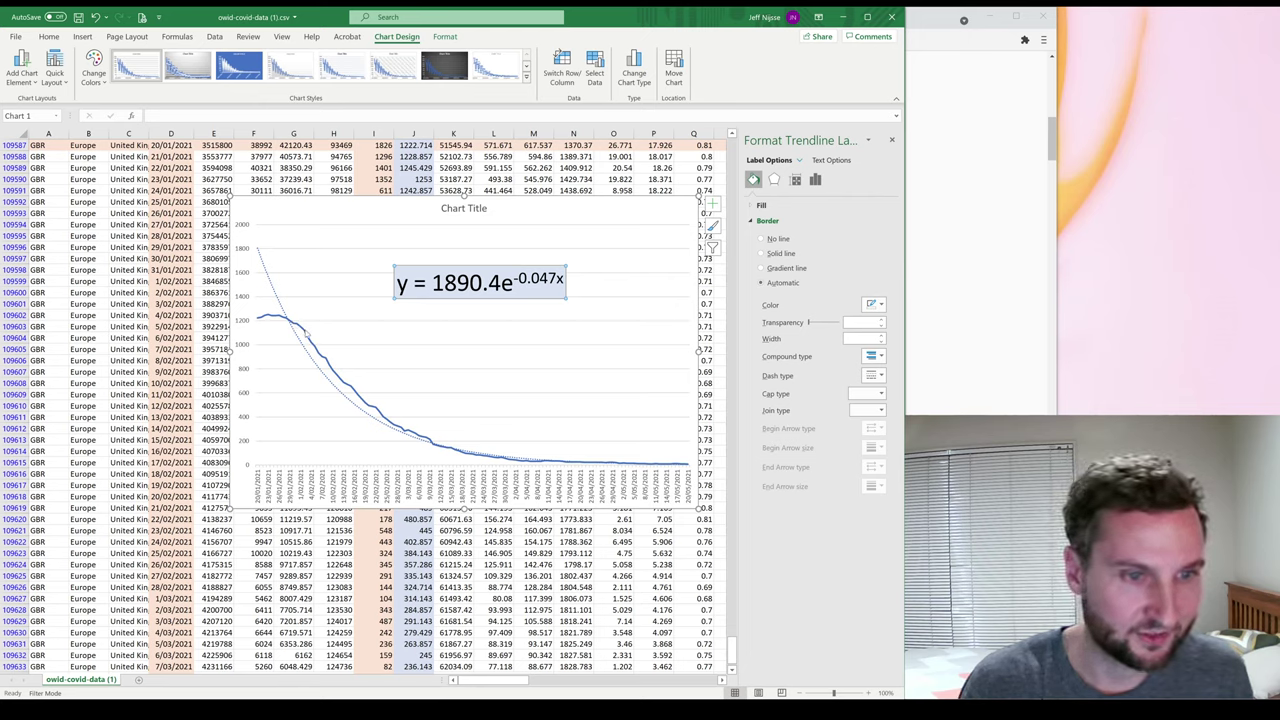
{"action": "left_click", "coordinate": [303, 331]}
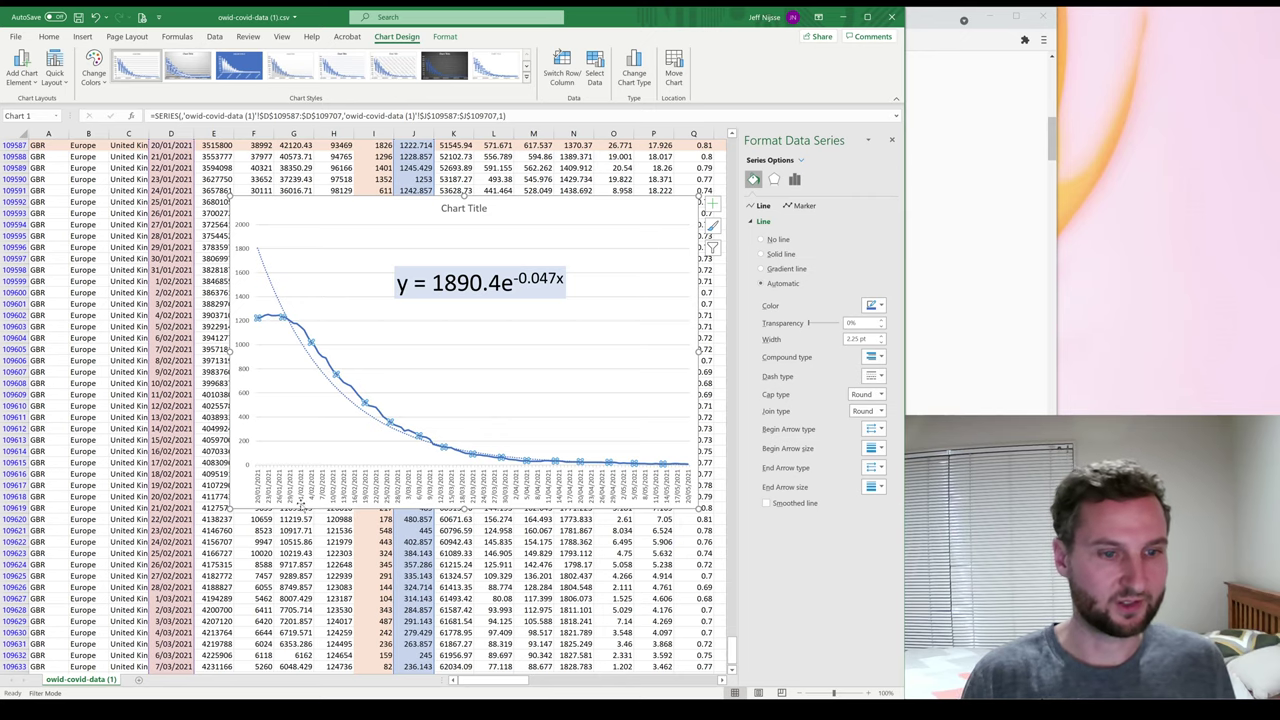
Locate the 1/02/2021 row and move the chart lower over the sheet.
{"action": "scroll", "coordinate": [236, 510], "scroll_direction": "up", "scroll_amount": 5}
{"action": "scroll", "coordinate": [200, 370], "scroll_direction": "up", "scroll_amount": 1}
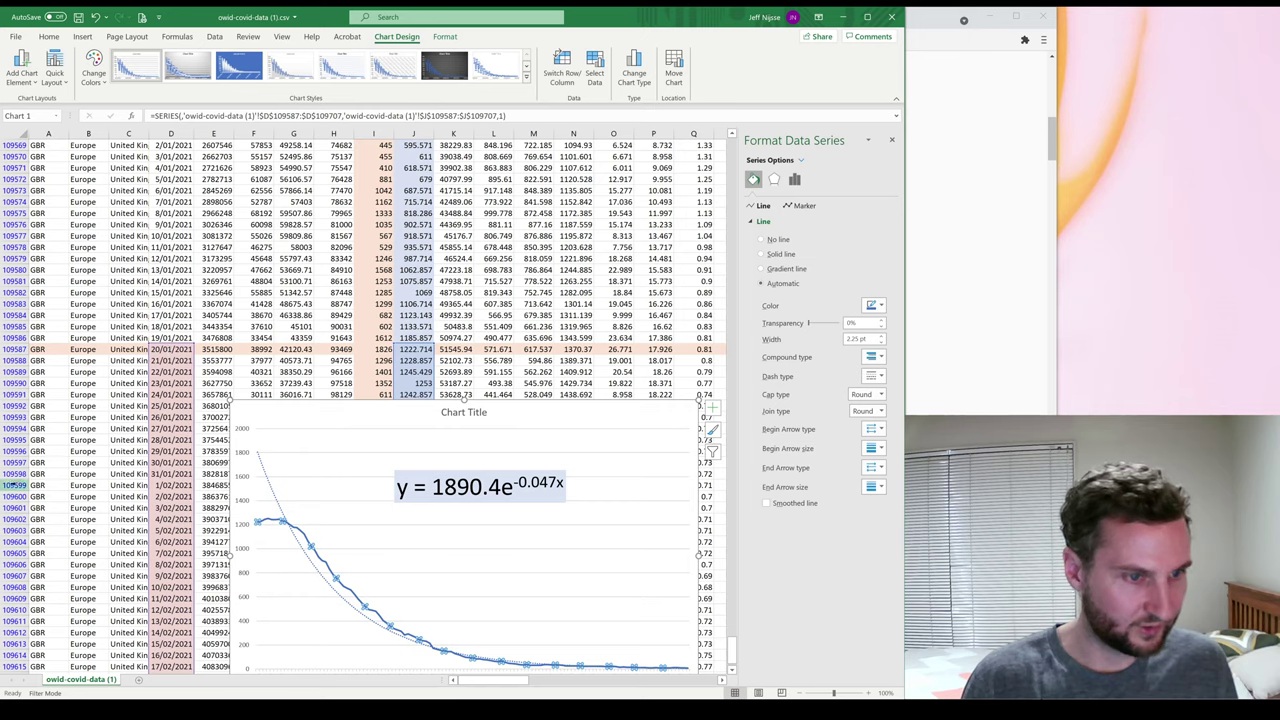
{"action": "scroll", "coordinate": [203, 195], "scroll_direction": "down", "scroll_amount": 4}
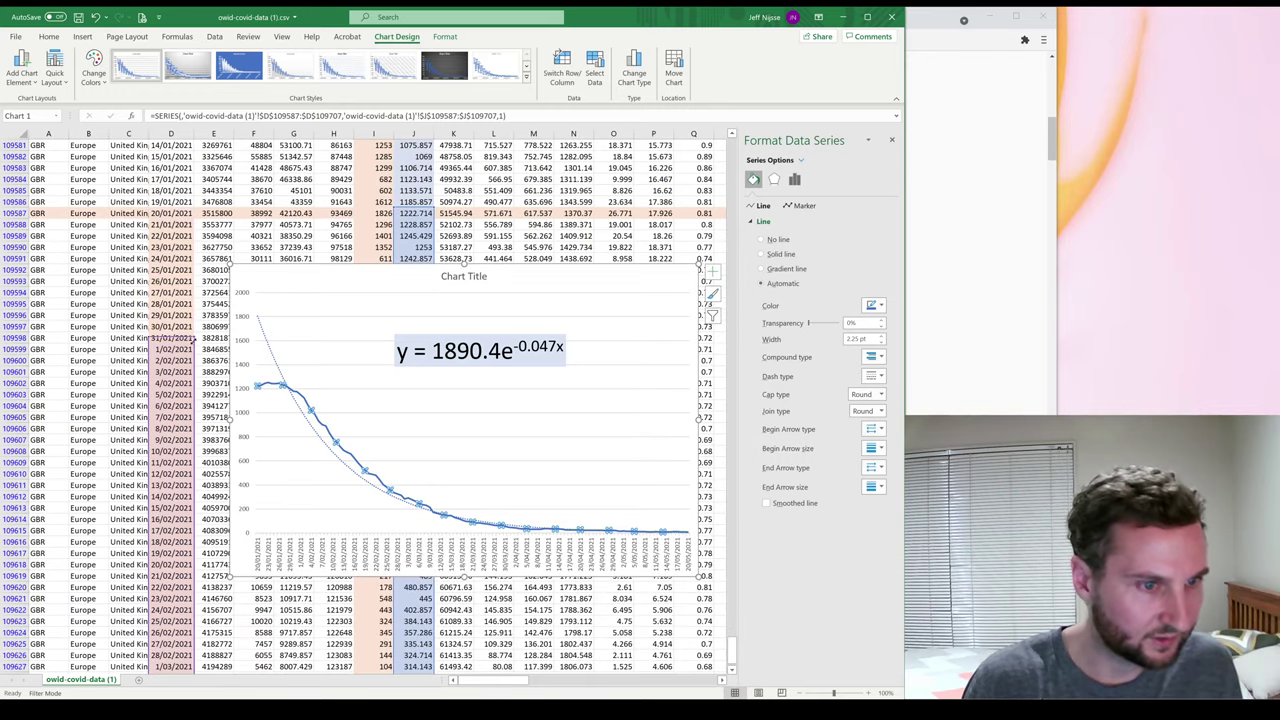
{"action": "left_click_drag", "start_coordinate": [192, 349], "coordinate": [192, 350]}
{"action": "left_click_drag", "start_coordinate": [548, 277], "coordinate": [548, 376]}
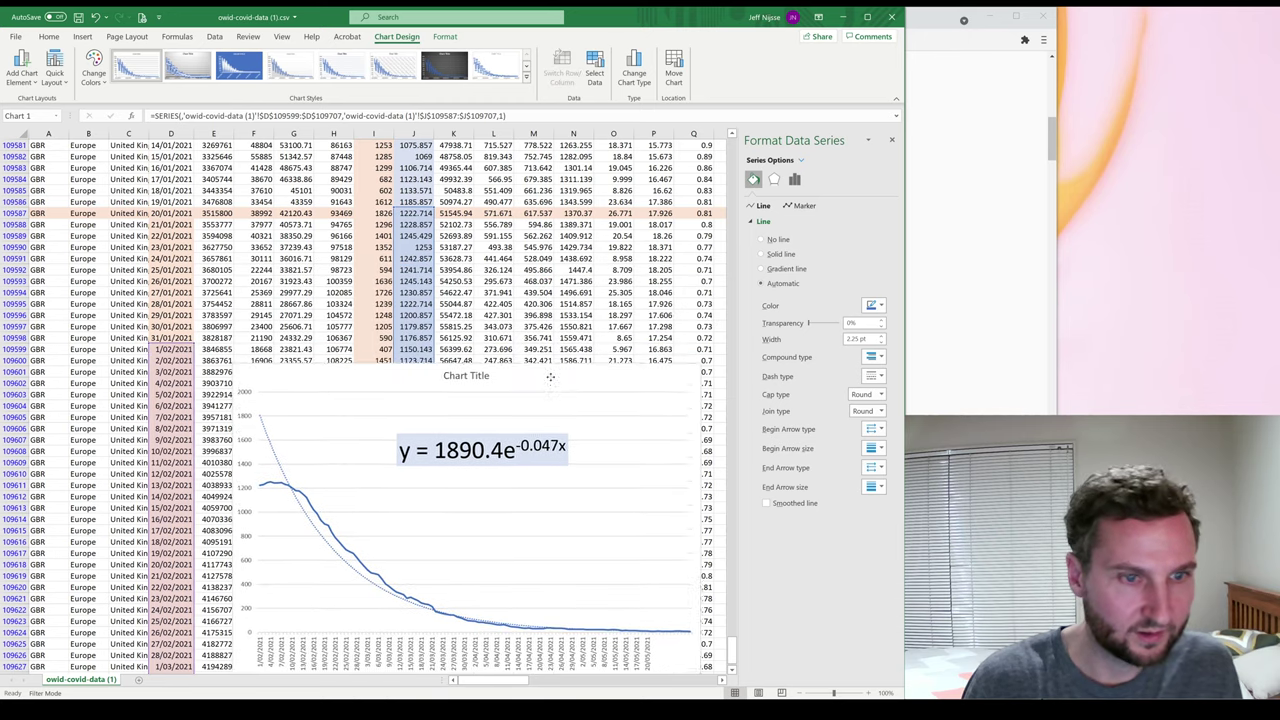
Trim the series ranges to begin at 1/02/2021, refitting the trendline to y = 1147.9e^-0.048x.
{"action": "left_click", "coordinate": [352, 460]}
{"action": "left_click", "coordinate": [305, 494]}
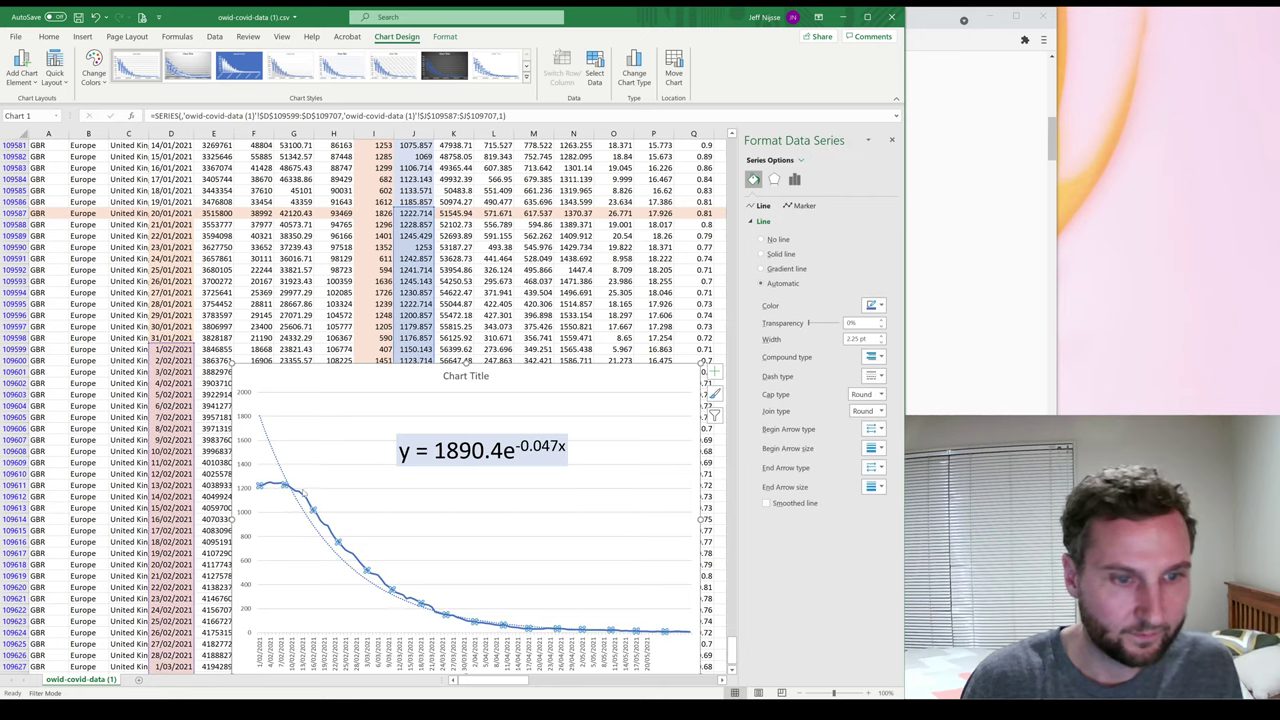
{"action": "left_click_drag", "start_coordinate": [432, 213], "coordinate": [445, 349]}
{"action": "left_click_drag", "start_coordinate": [524, 376], "coordinate": [520, 180]}
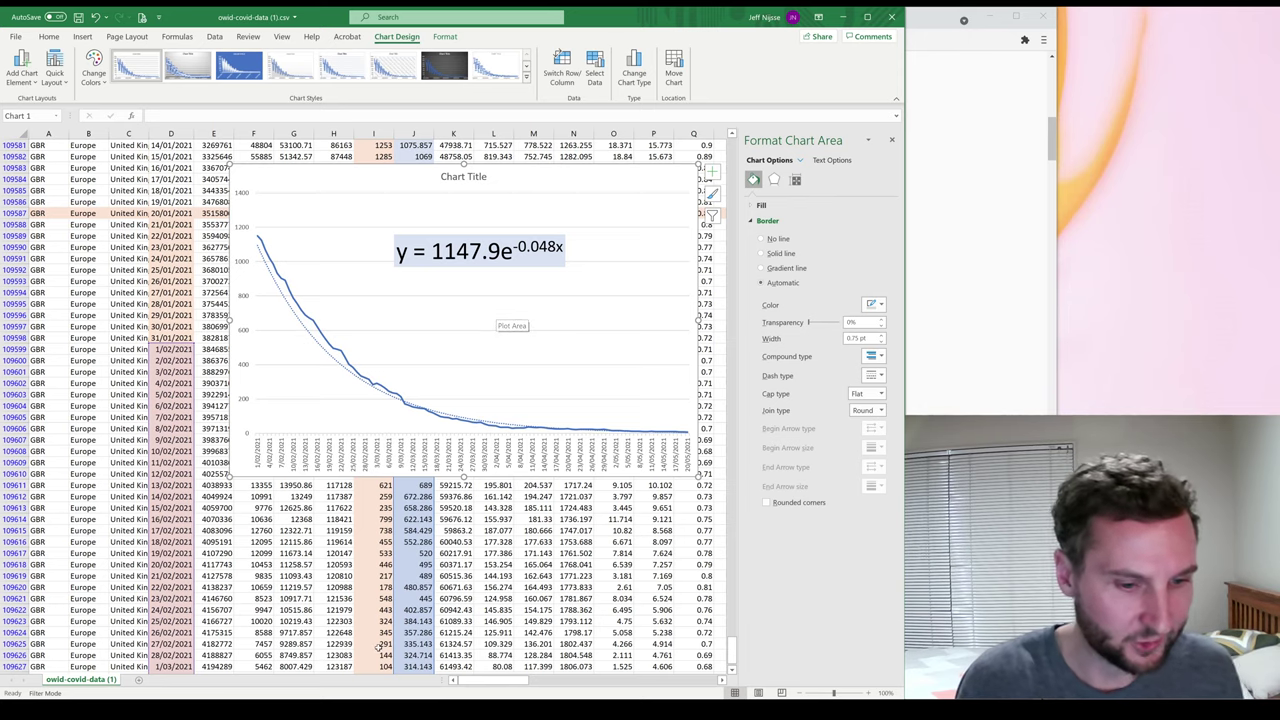
In Desmos, delete the two old equations and reset the graph to its default view.
{"action": "mouse_move", "coordinate": [330, 712]}
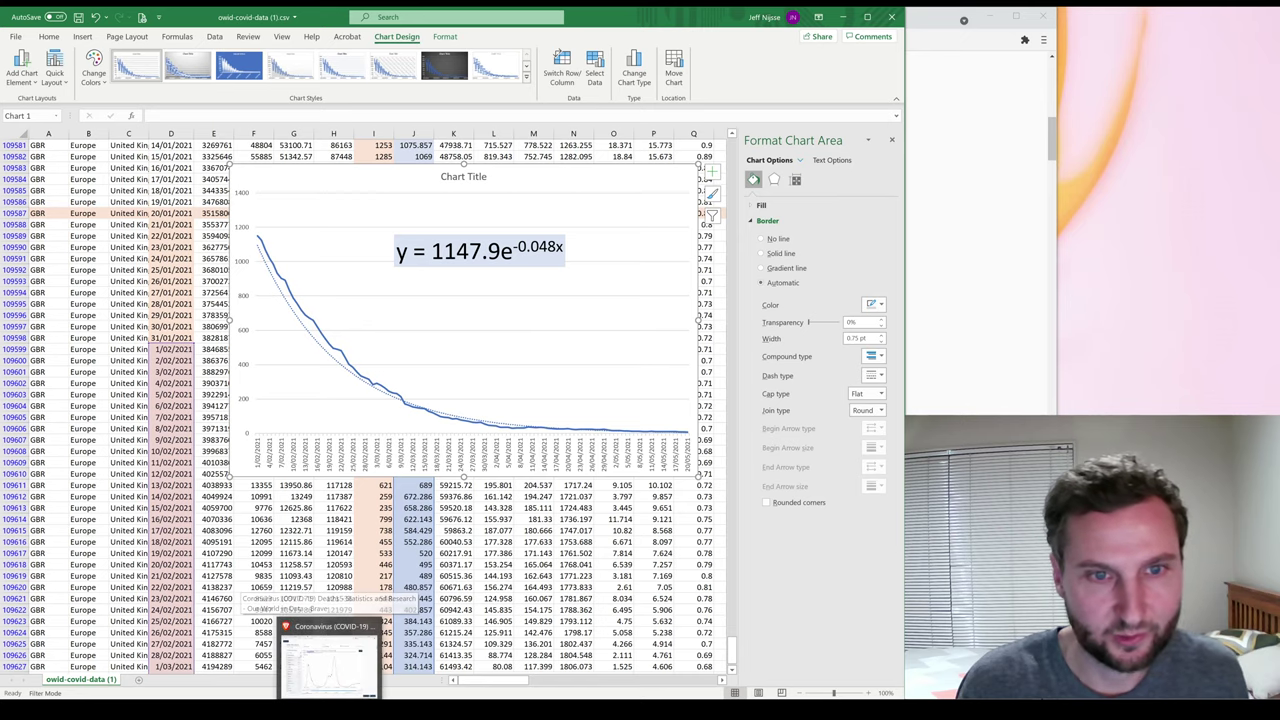
{"action": "left_click", "coordinate": [330, 658]}
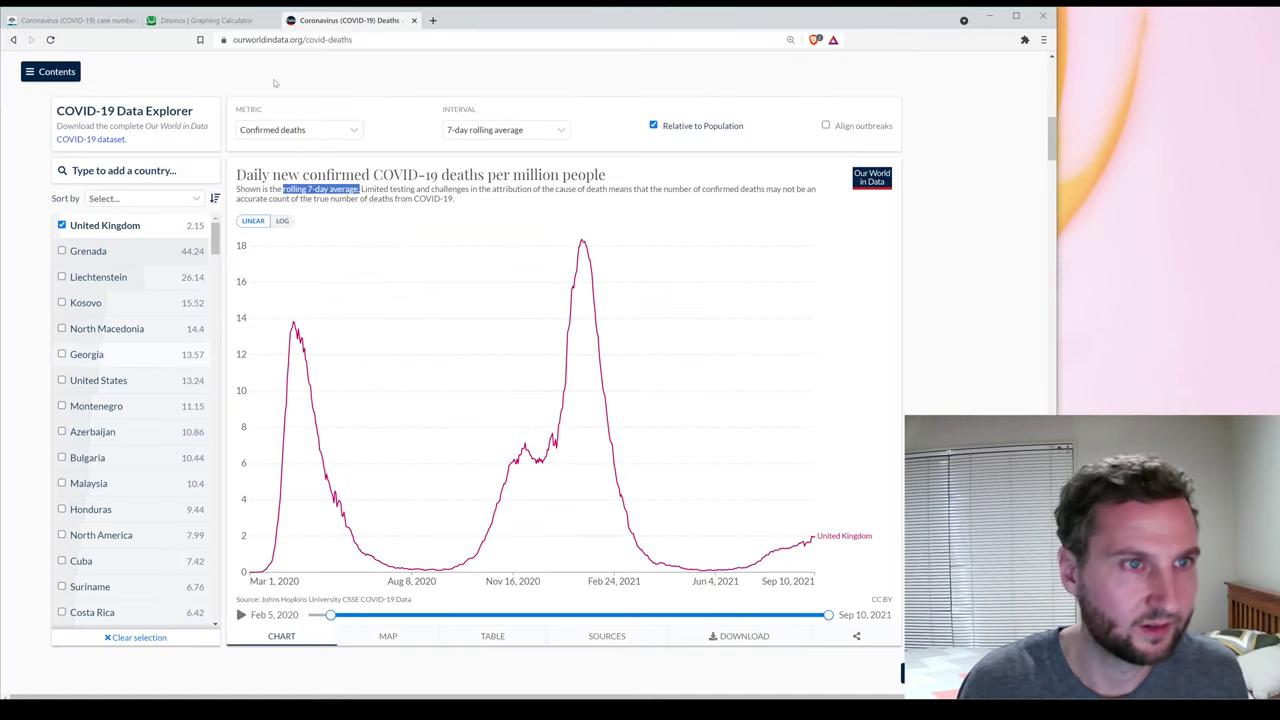
{"action": "left_click", "coordinate": [218, 21]}
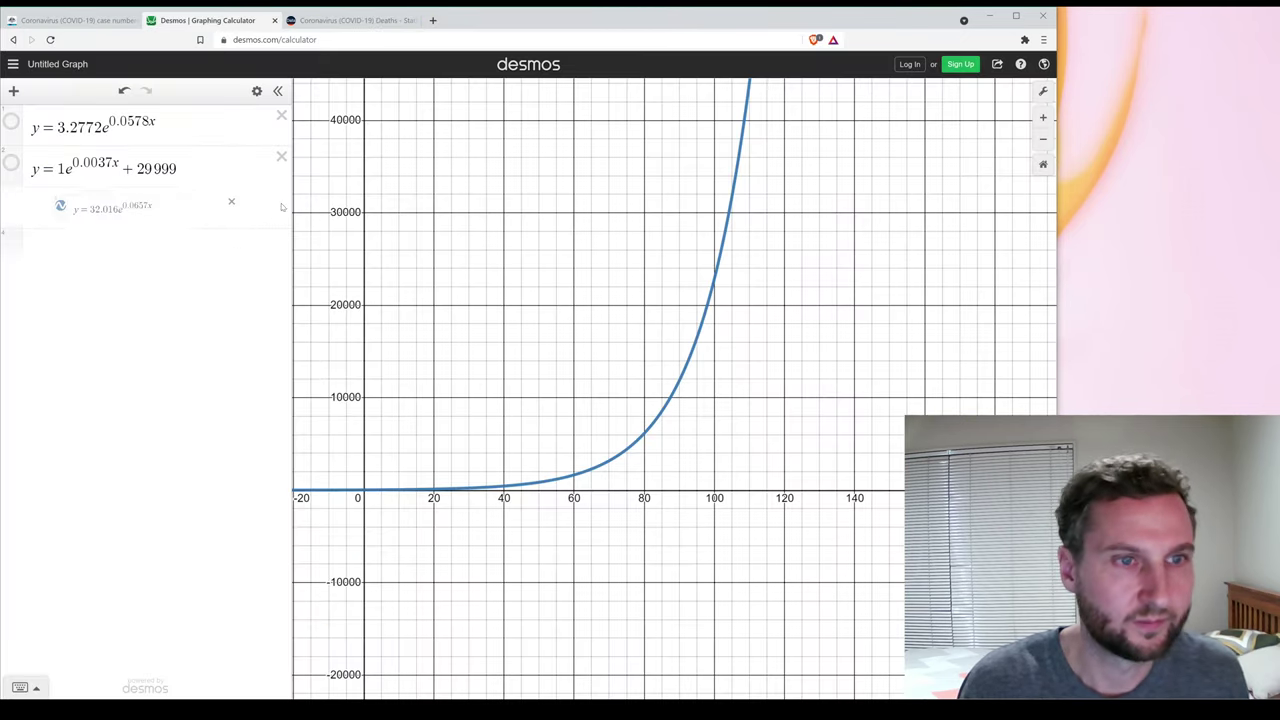
{"action": "left_click", "coordinate": [281, 156]}
{"action": "left_click", "coordinate": [281, 115]}
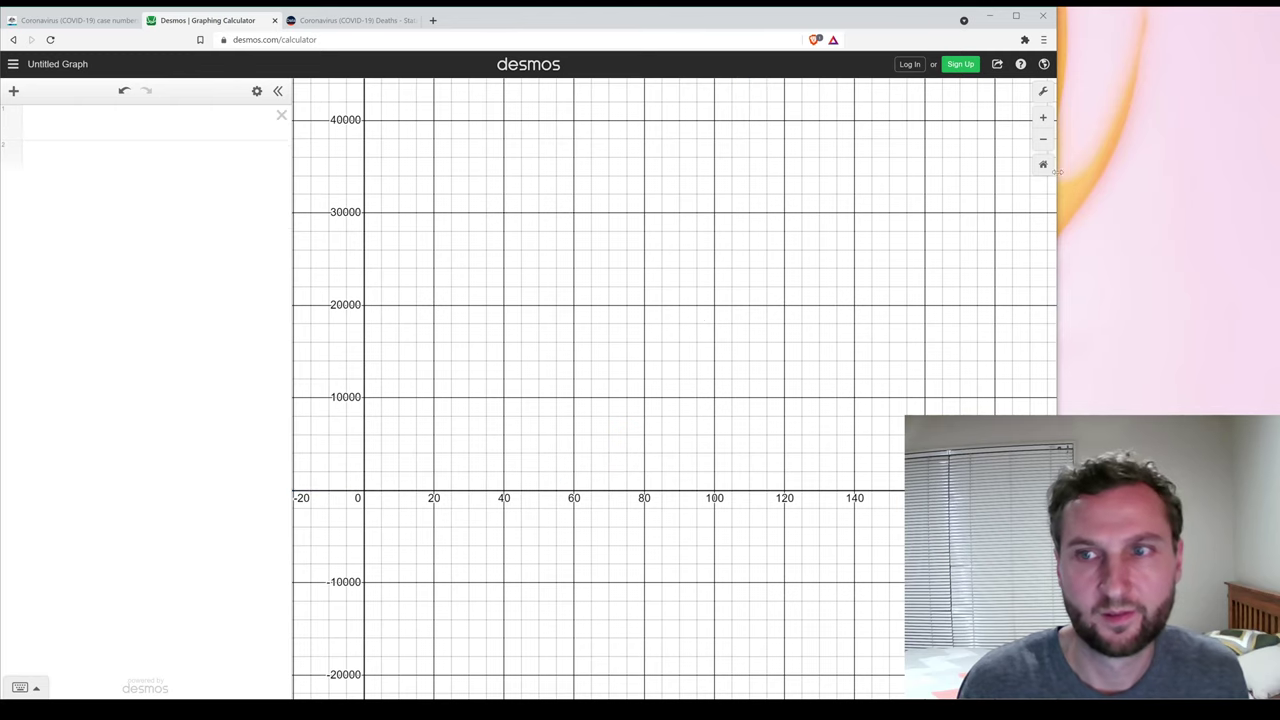
{"action": "left_click", "coordinate": [1043, 164]}
Type y = 1147.9e^-0.048x, checking the Excel trendline equation along the way.
{"action": "left_click", "coordinate": [206, 146]}
{"action": "type", "text": "y = 1147"}
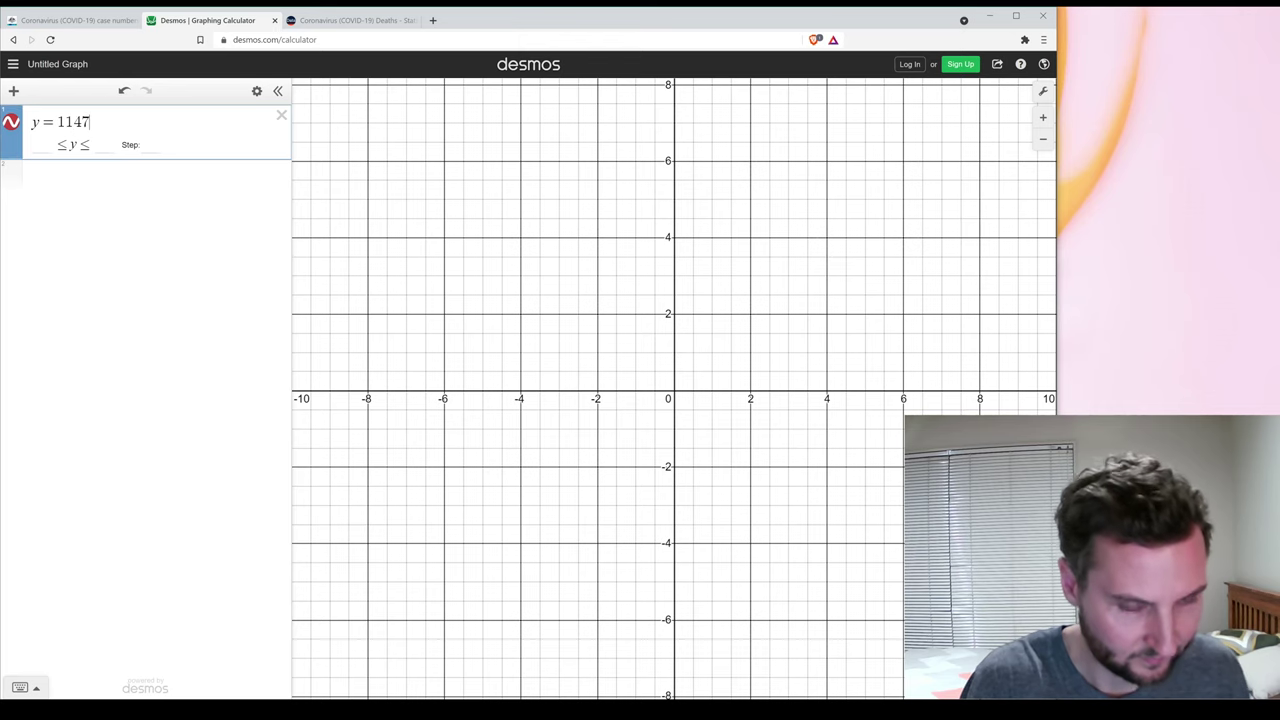
{"action": "key", "text": "alt+Tab"}
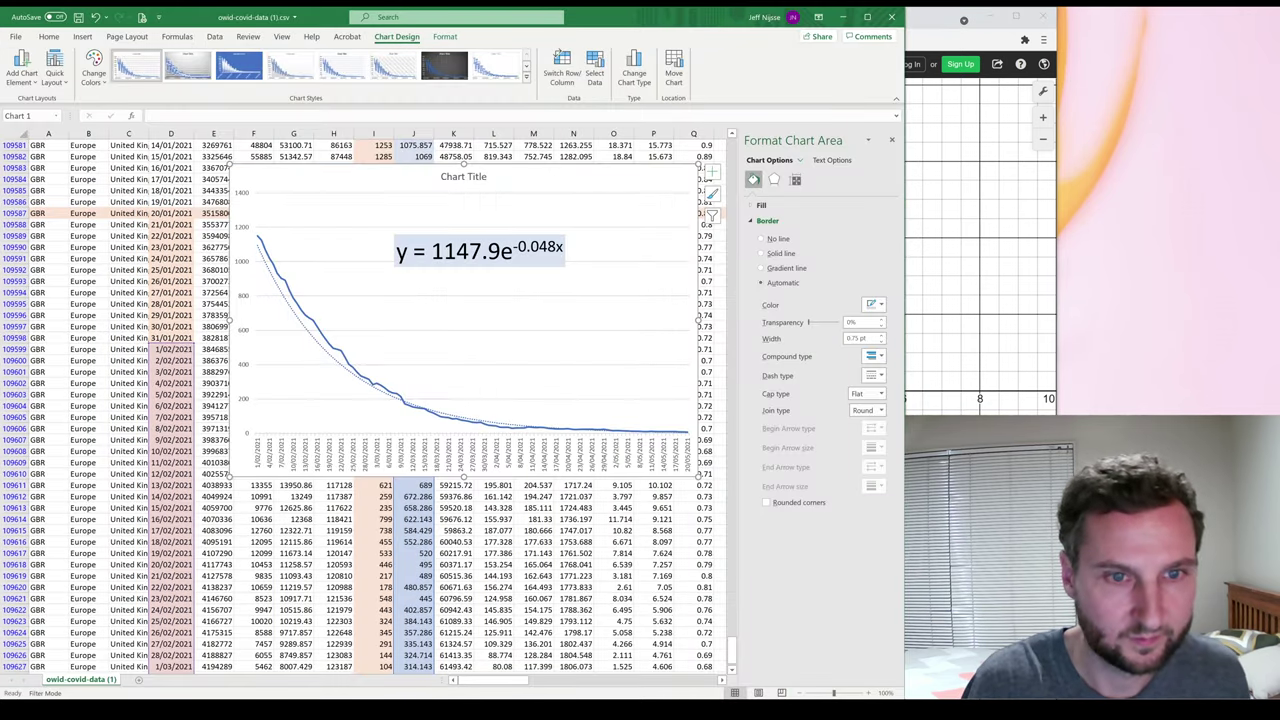
{"action": "key", "text": "alt+Tab"}
{"action": "type", "text": ".9e"}
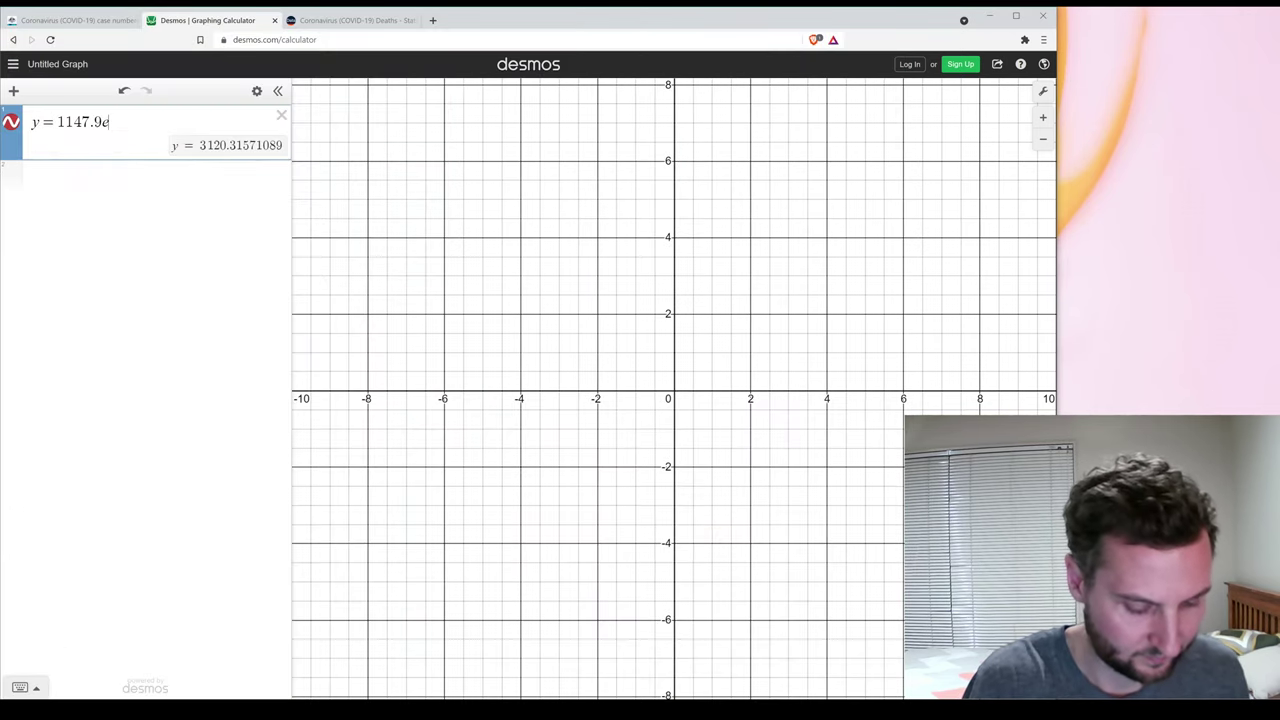
{"action": "type", "text": "^-0"}
{"action": "key", "text": "alt+Tab"}
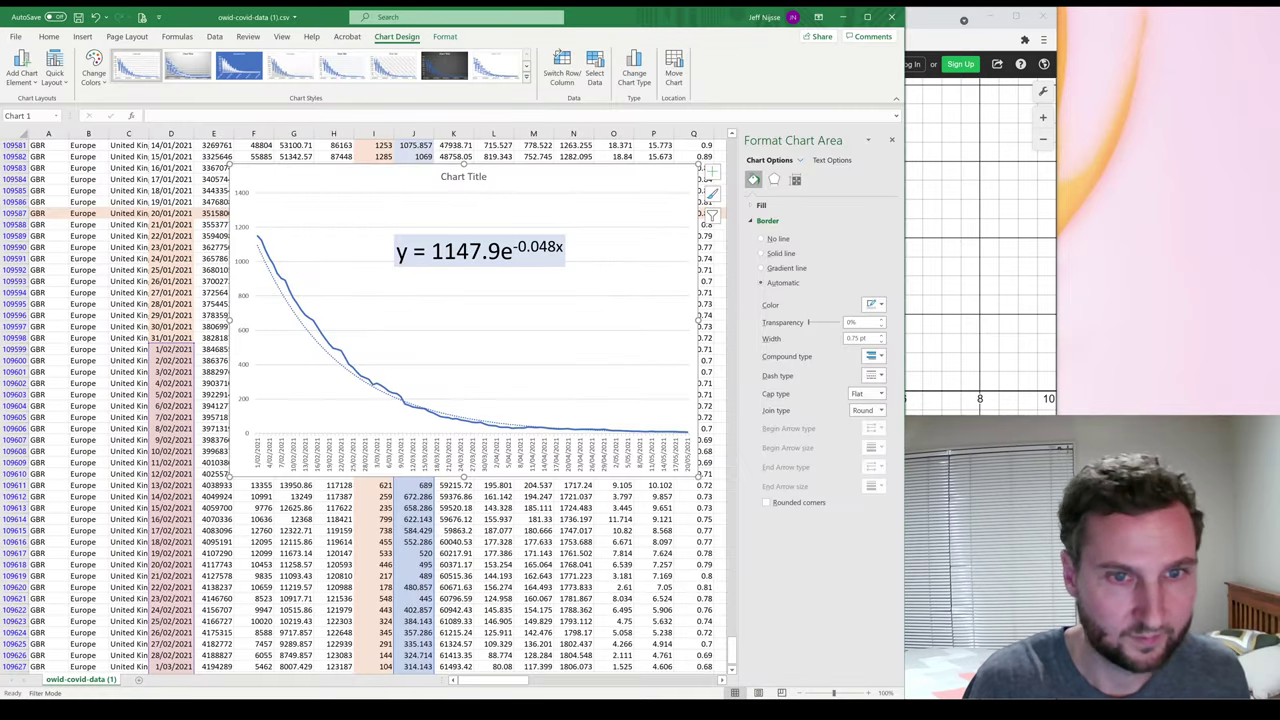
{"action": "key", "text": "alt+Tab"}
{"action": "type", "text": ".048"}
{"action": "key", "text": "alt+Tab"}
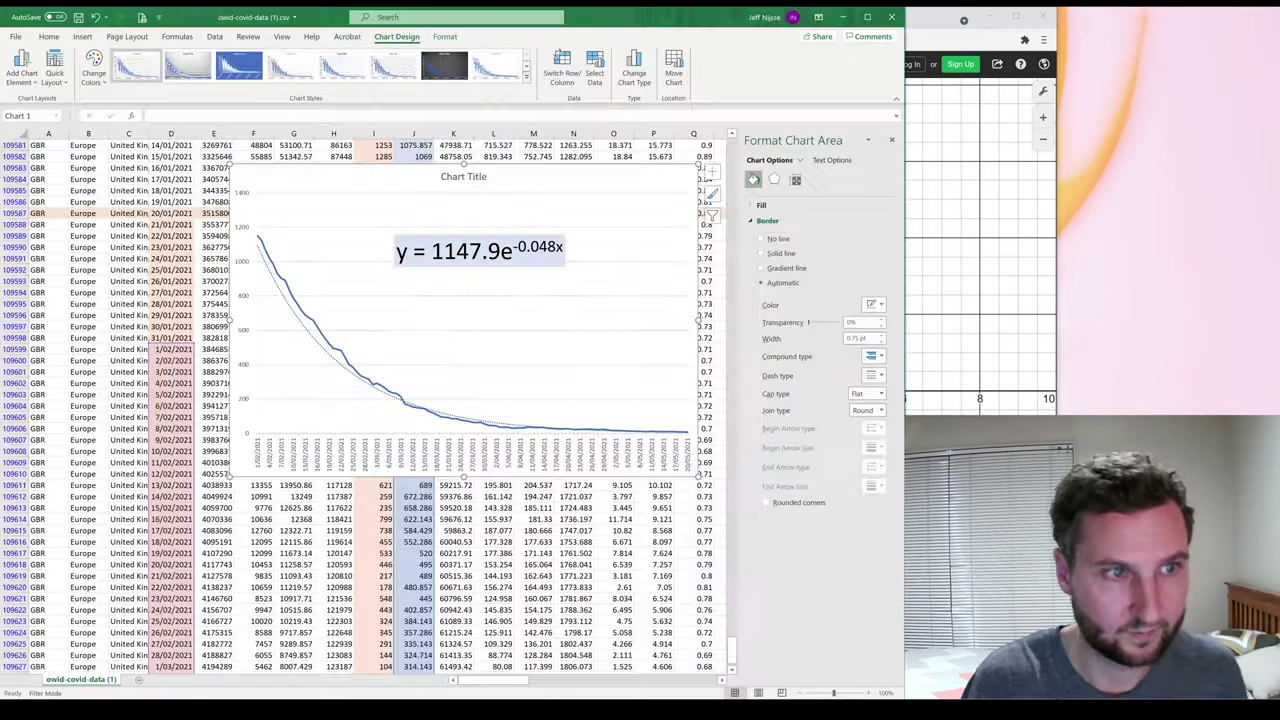
{"action": "key", "text": "alt+Tab"}
{"action": "type", "text": "x"}
Move −0.048x into the exponent of e and enter the equation.
{"action": "key", "text": "Left"}
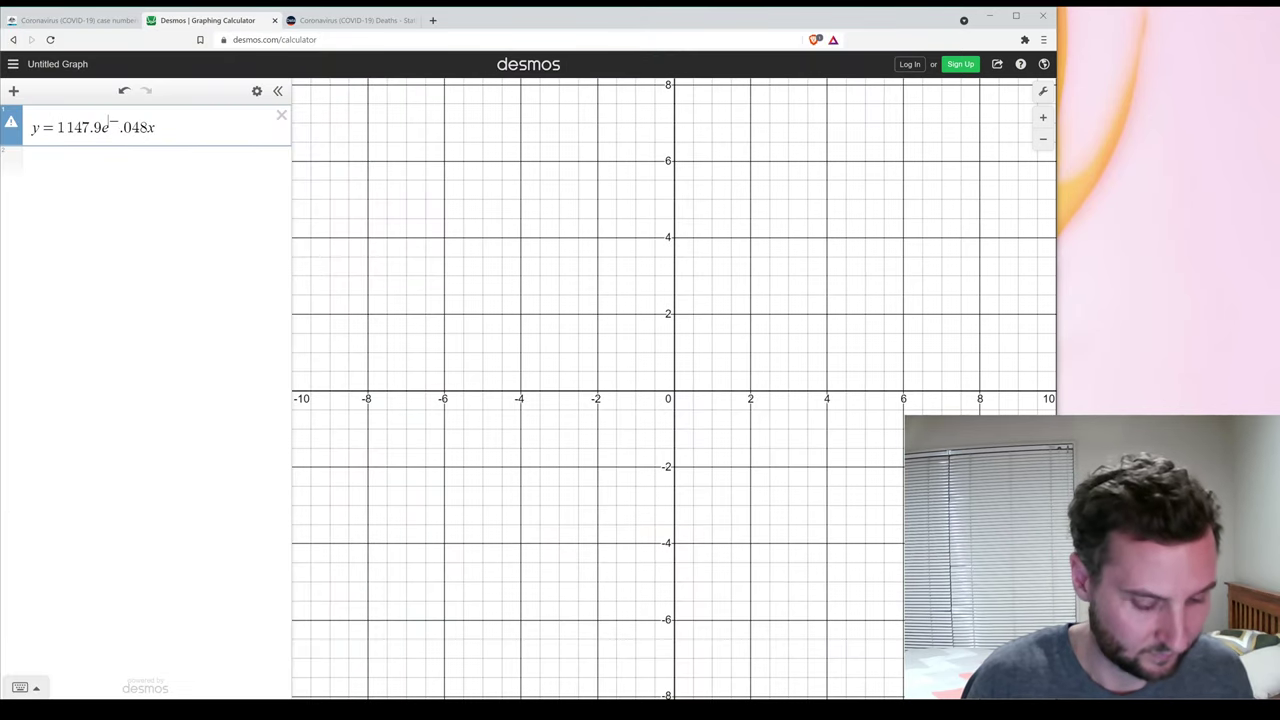
{"action": "key", "text": "BackSpace"}
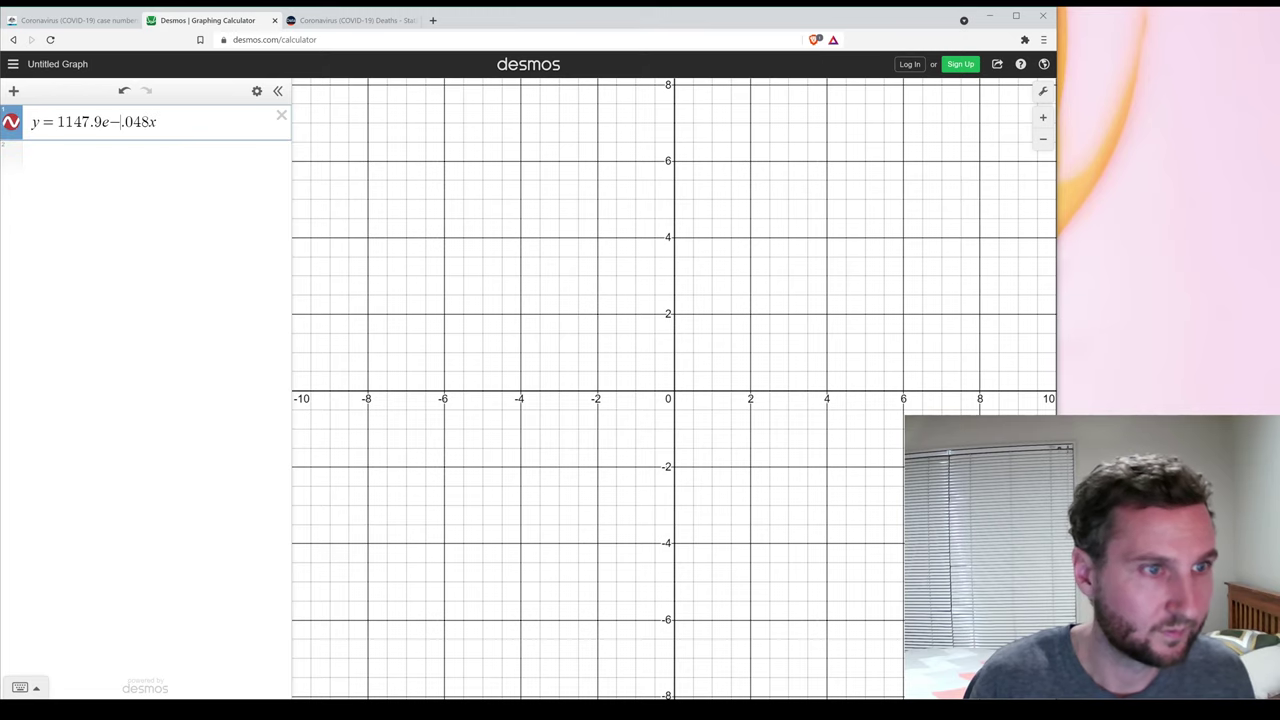
{"action": "key", "text": "shift+Left"}
{"action": "key", "text": "Right"}
{"action": "type", "text": "0"}
{"action": "key", "text": "Left"}
{"action": "key", "text": "Left"}
{"action": "key", "text": "shift+Right"}
{"action": "key", "text": "shift+Right"}
{"action": "key", "text": "shift+Right"}
{"action": "key", "text": "shift+Right"}
{"action": "key", "text": "shift+Right"}
{"action": "key", "text": "shift+Right"}
{"action": "key", "text": "shift+Right"}
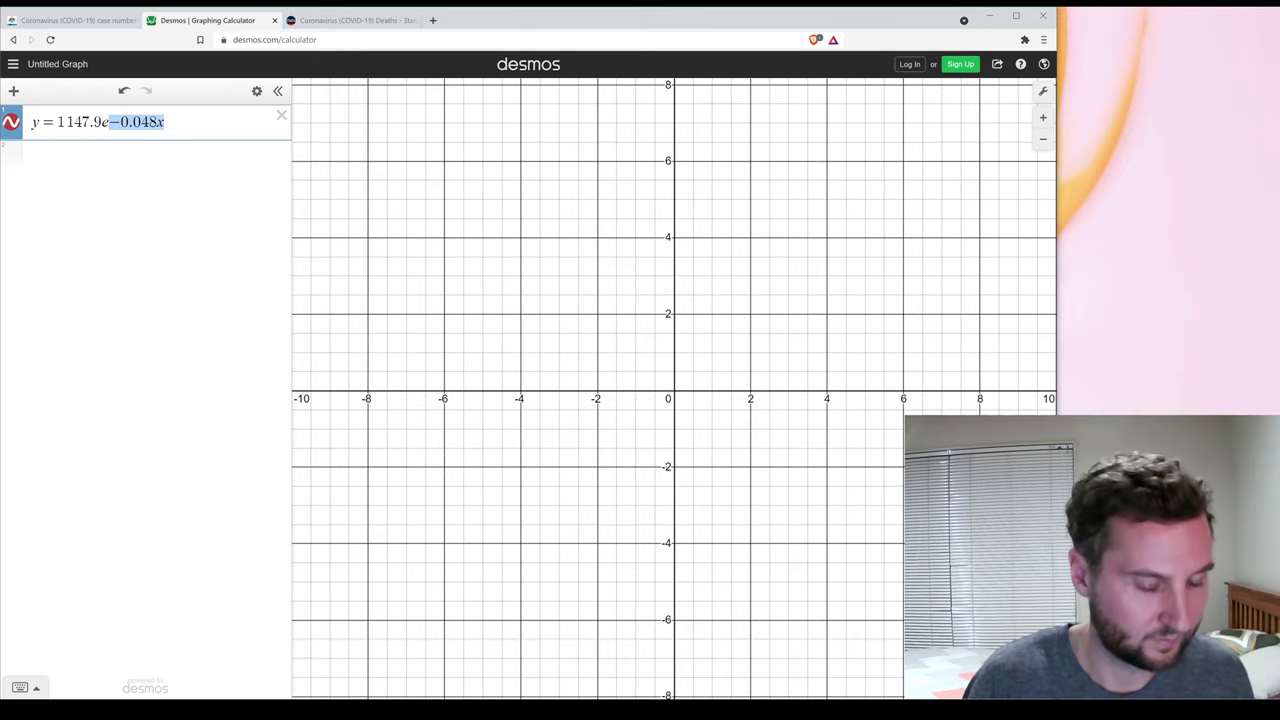
{"action": "key", "text": "ctrl+x"}
{"action": "type", "text": "^"}
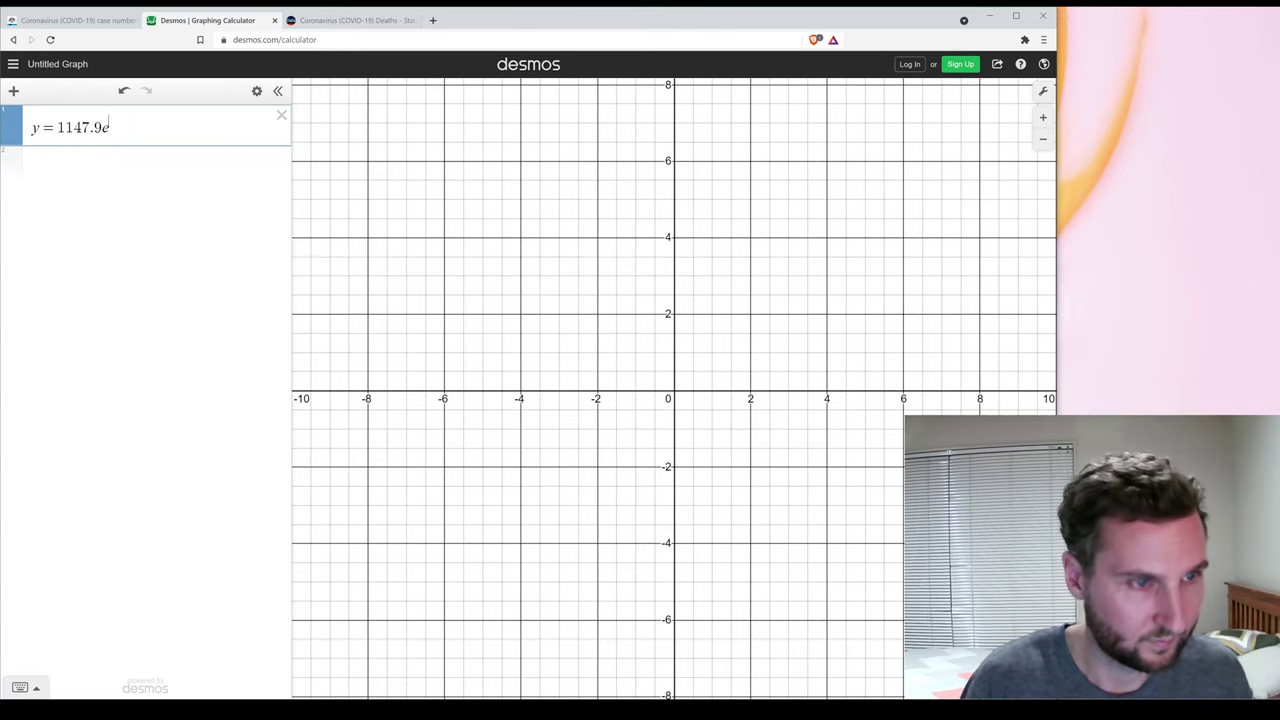
{"action": "key", "text": "ctrl+v"}
{"action": "key", "text": "Return"}
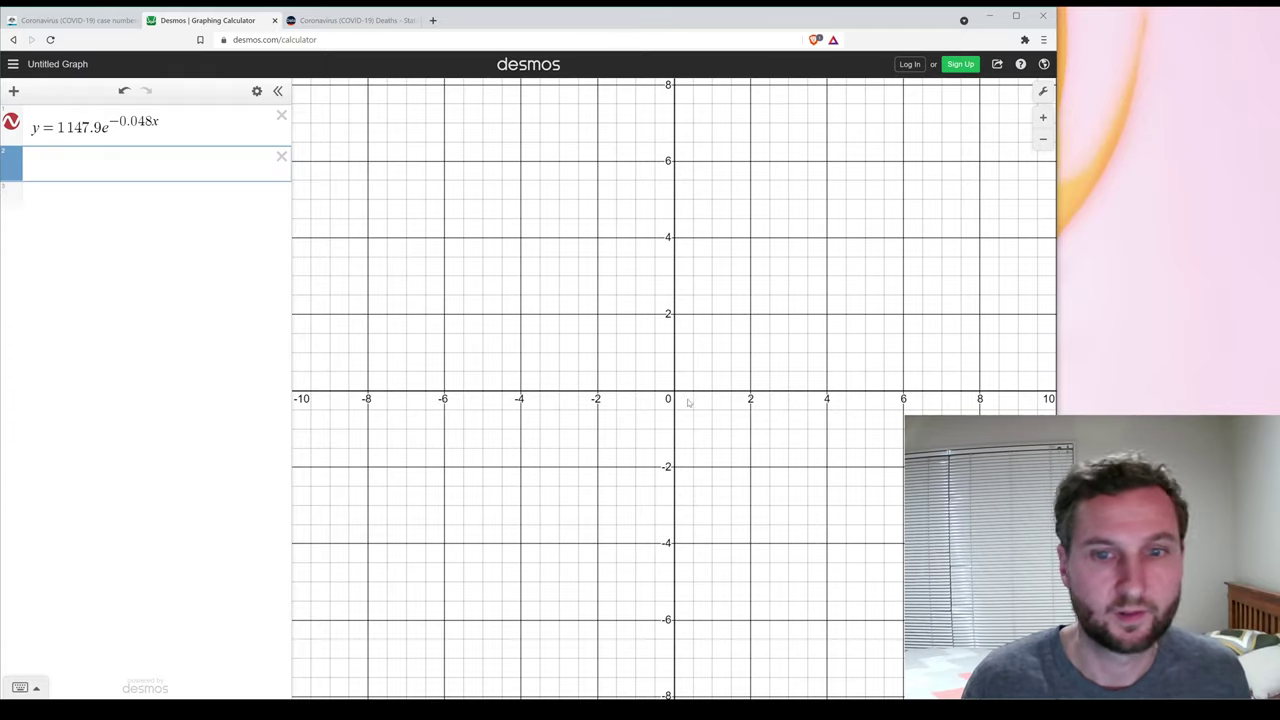
Zoom out and pan the Desmos graph, comparing it against the Excel chart.
{"action": "scroll", "coordinate": [785, 315], "scroll_direction": "down", "scroll_amount": 3}
{"action": "scroll", "coordinate": [785, 315], "scroll_direction": "down", "scroll_amount": 10}
{"action": "left_click_drag", "start_coordinate": [829, 331], "coordinate": [670, 313]}
{"action": "scroll", "coordinate": [690, 310], "scroll_direction": "up", "scroll_amount": 5}
{"action": "key", "text": "alt+Tab"}
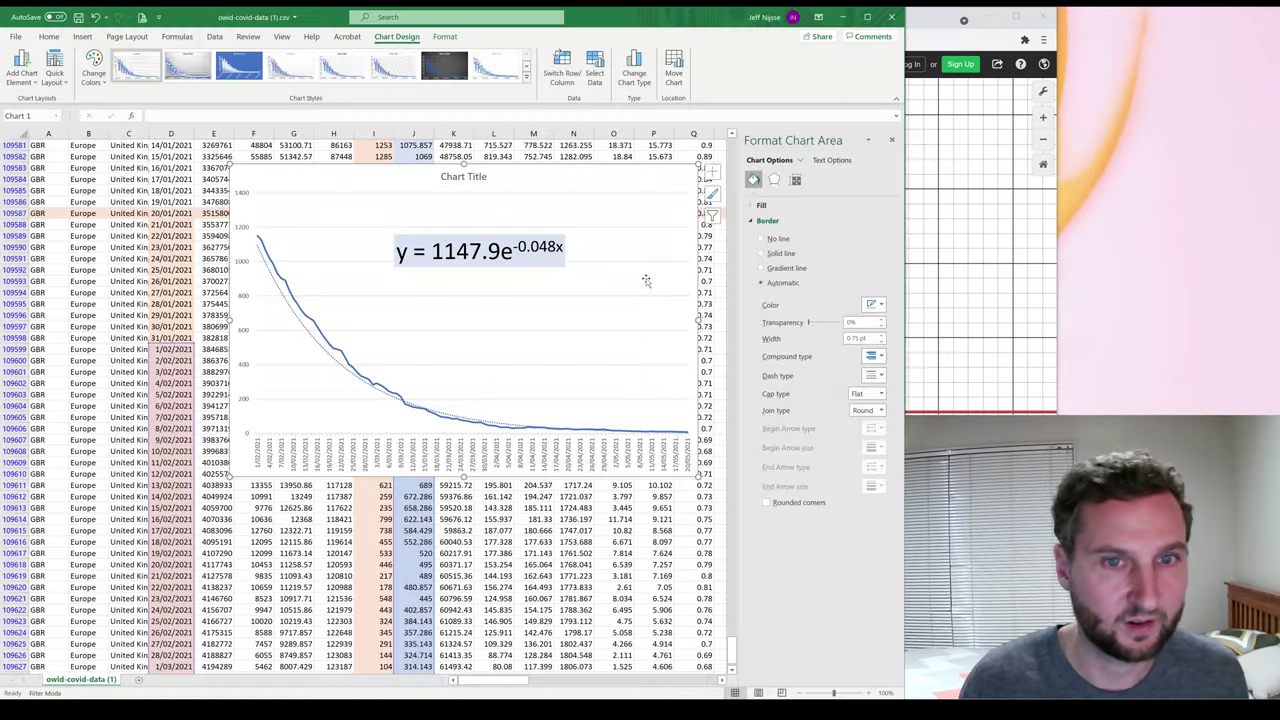
{"action": "key", "text": "alt+Tab"}
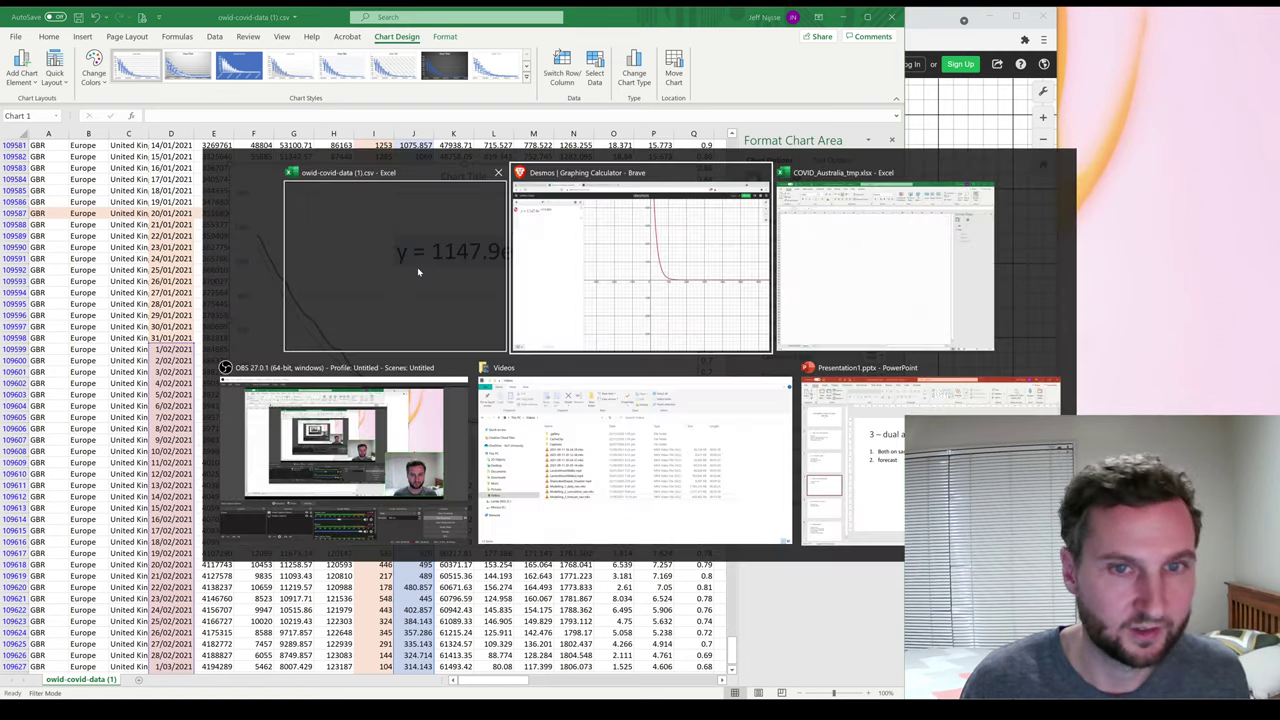
{"action": "scroll", "coordinate": [618, 208], "scroll_direction": "down", "scroll_amount": 2}
Raise the graph's axis upper limits to about 1300 and confirm the 1147.9 y-intercept.
{"action": "left_click", "coordinate": [1042, 91]}
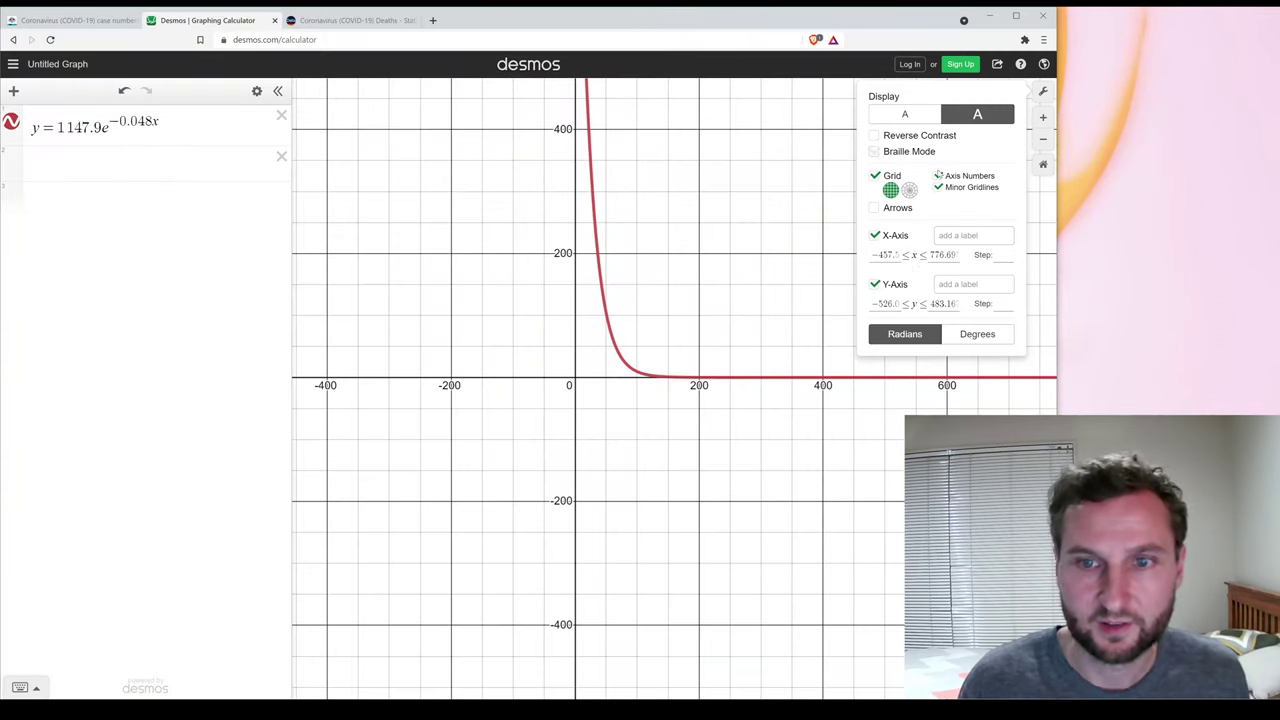
{"action": "left_click", "coordinate": [945, 256]}
{"action": "type", "text": "1300"}
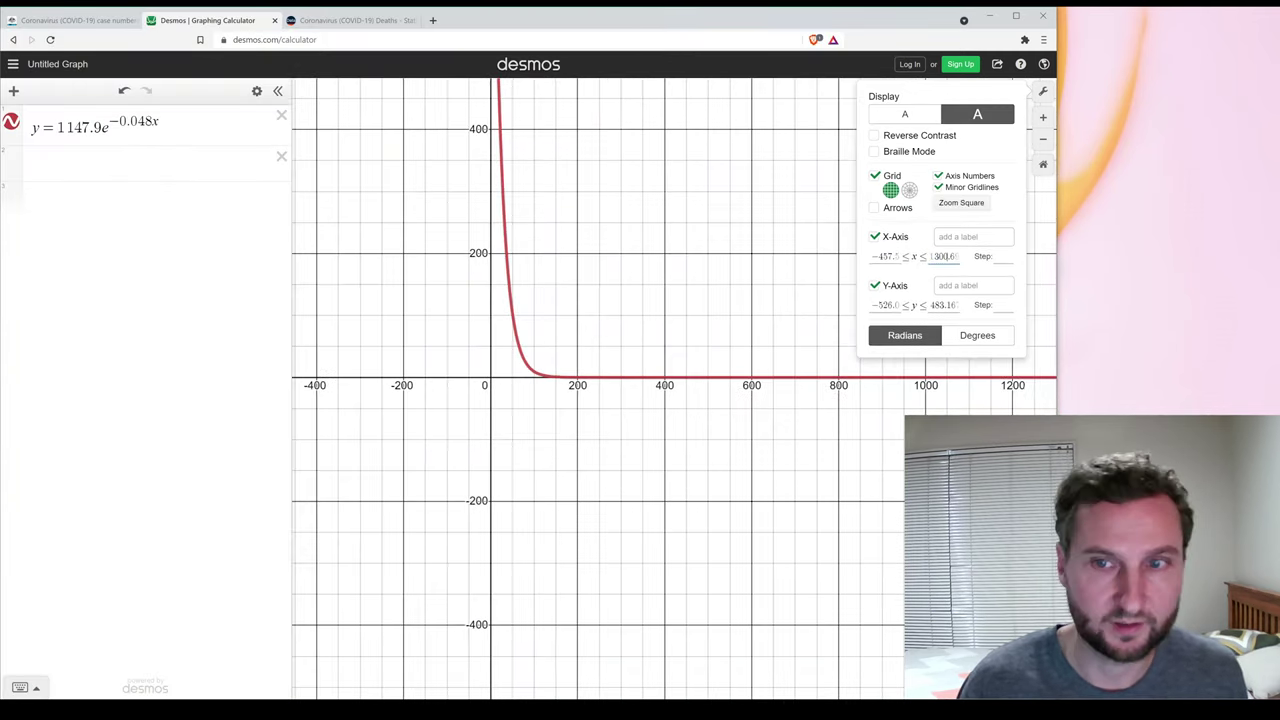
{"action": "double_click", "coordinate": [940, 305]}
{"action": "type", "text": "1300"}
{"action": "left_click_drag", "start_coordinate": [587, 420], "coordinate": [571, 390]}
{"action": "left_click", "coordinate": [1042, 91]}
{"action": "left_click", "coordinate": [937, 305]}
{"action": "key", "text": "BackSpace"}
{"action": "type", "text": "5"}
{"action": "left_click", "coordinate": [477, 176]}
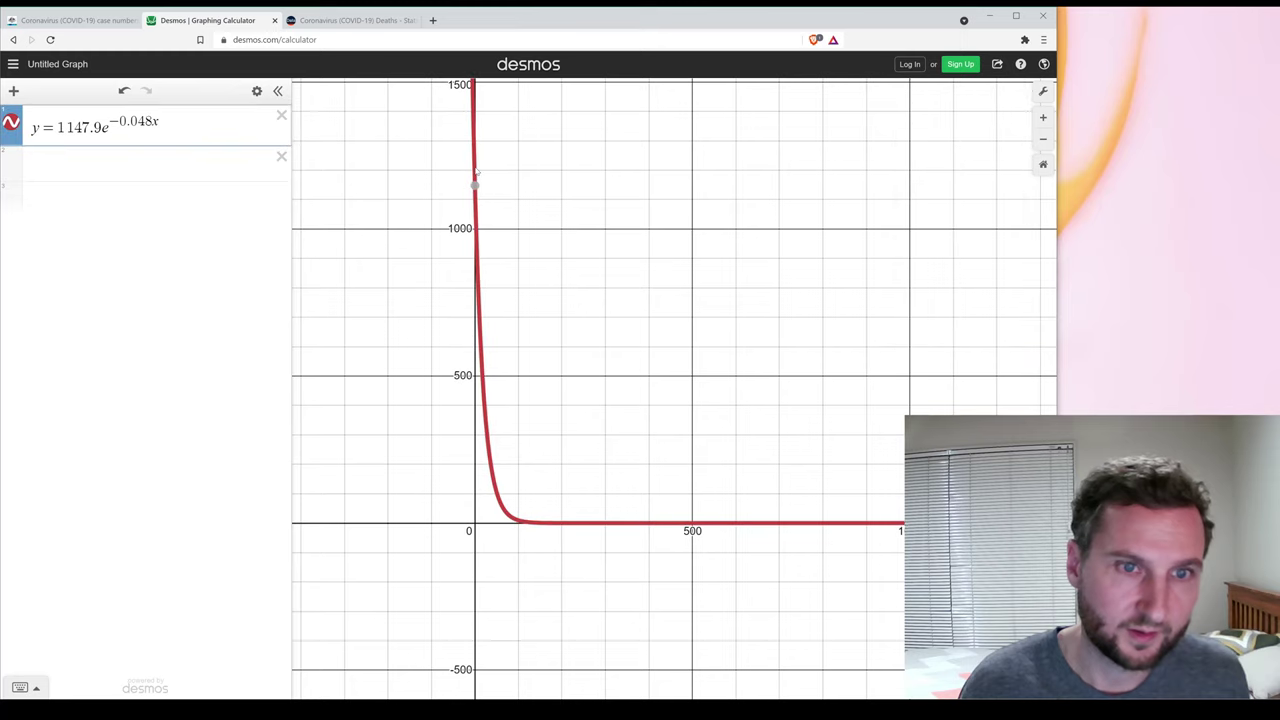
{"action": "mouse_move", "coordinate": [475, 186]}
{"action": "left_click_drag", "start_coordinate": [566, 329], "coordinate": [516, 255]}
Append {x > 0} to the decay equation so the curve starts at x = 0.
{"action": "left_click", "coordinate": [426, 145]}
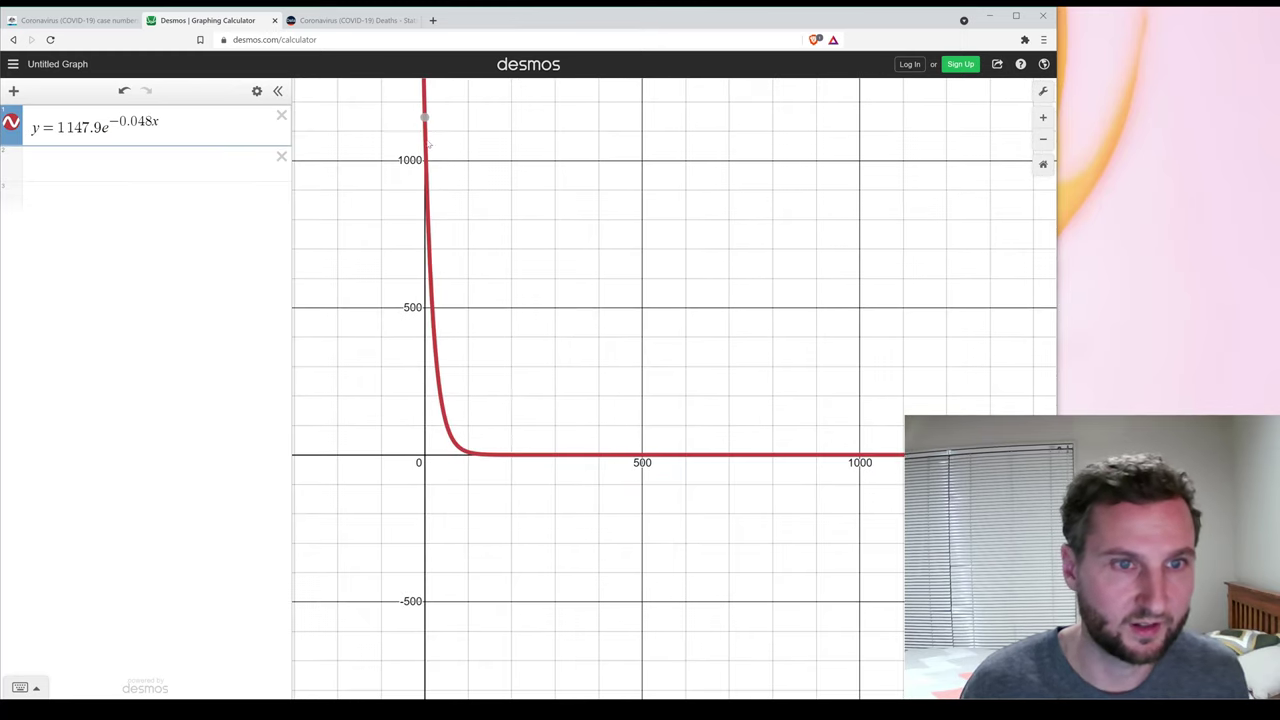
{"action": "left_click", "coordinate": [172, 118]}
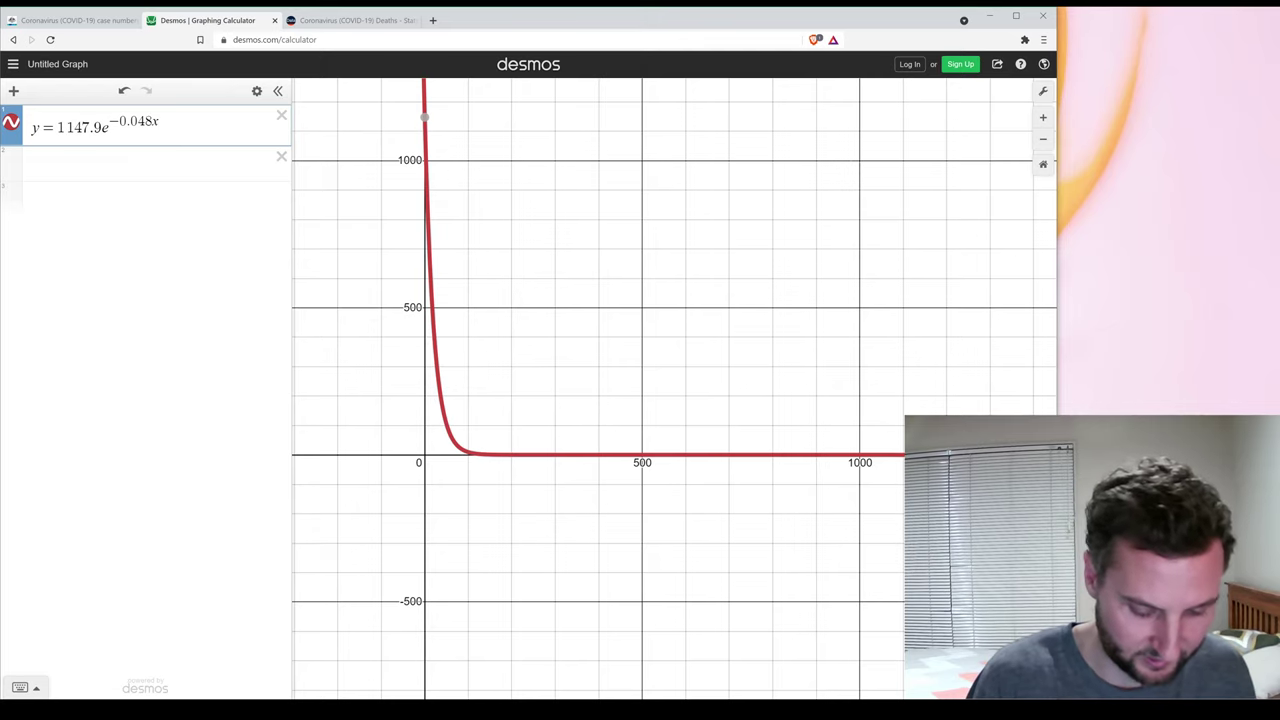
{"action": "type", "text": "{x > 0"}
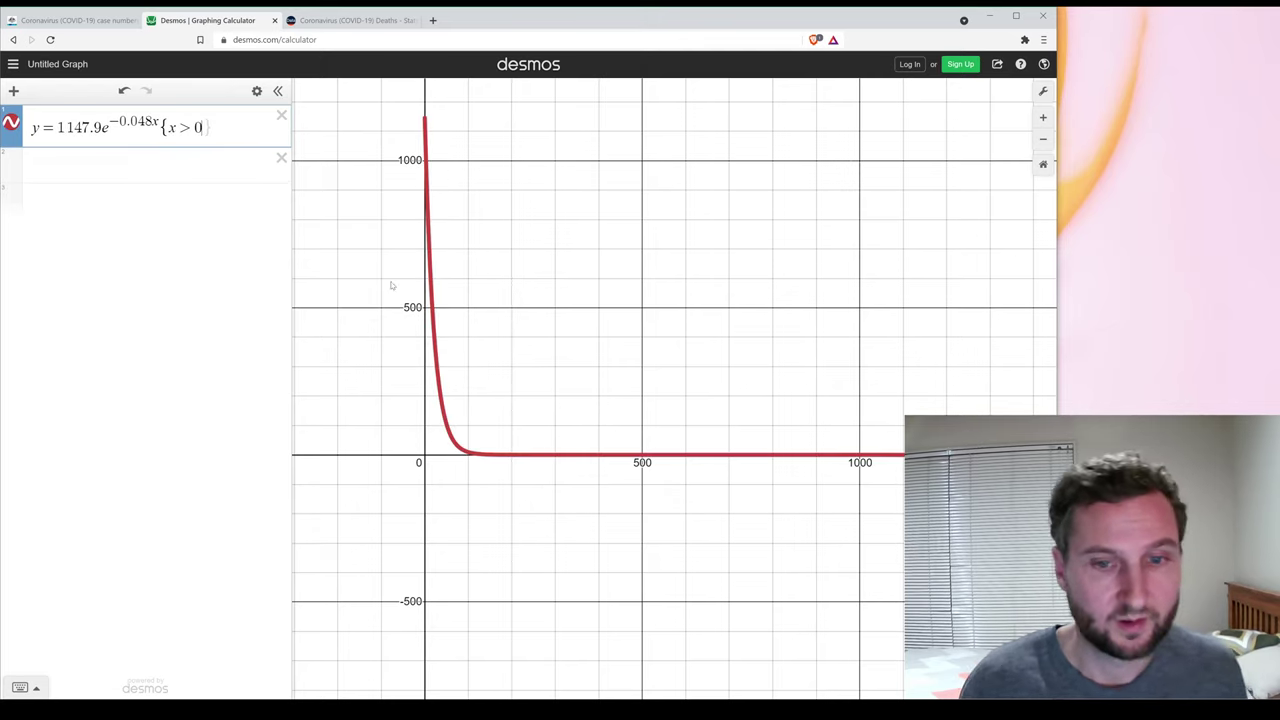
{"action": "left_click_drag", "start_coordinate": [551, 323], "coordinate": [523, 316]}
{"action": "left_click", "coordinate": [397, 112]}
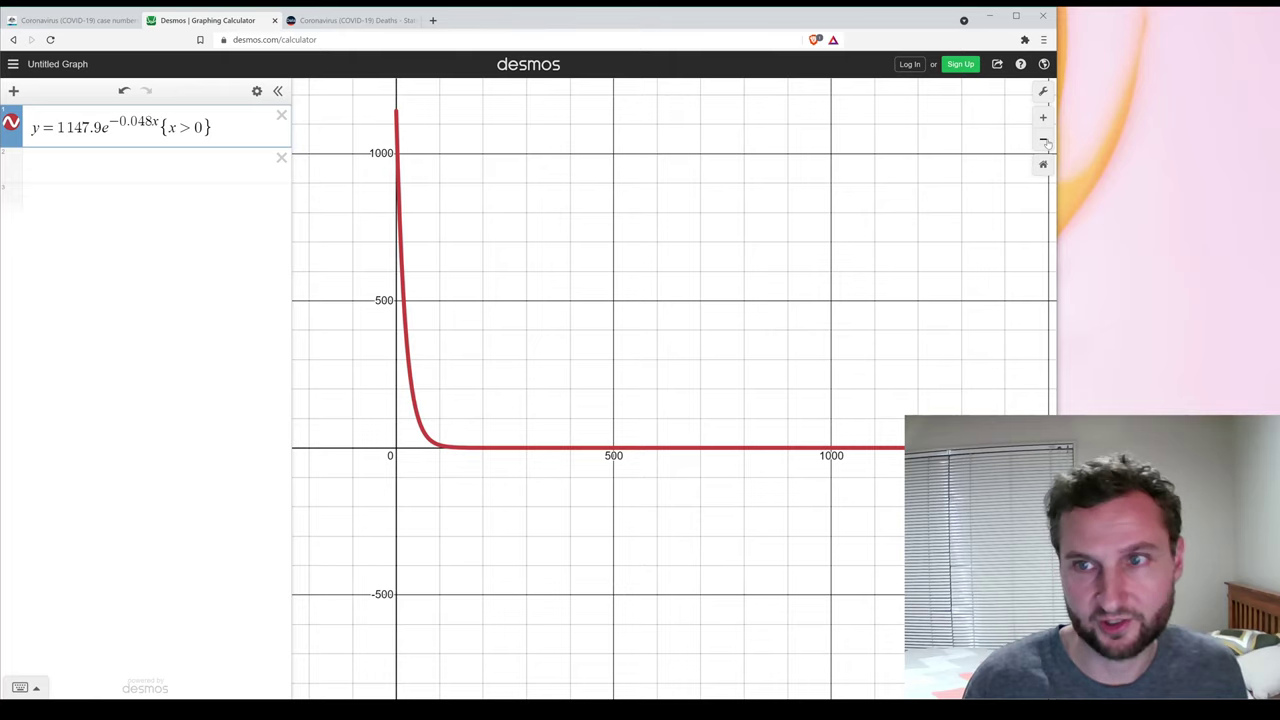
Narrow the x-axis maximum so the curve falls toward zero by x ≈ 100.
{"action": "left_click", "coordinate": [1044, 92]}
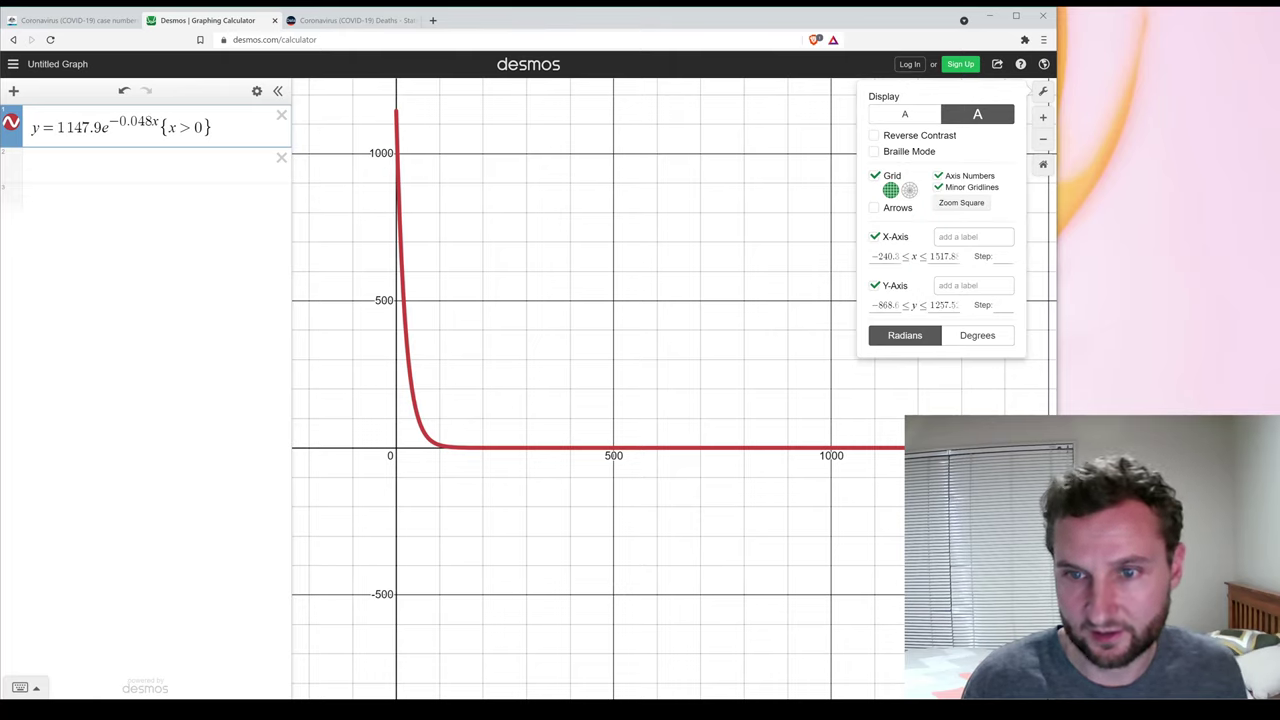
{"action": "left_click_drag", "start_coordinate": [930, 256], "coordinate": [944, 256]}
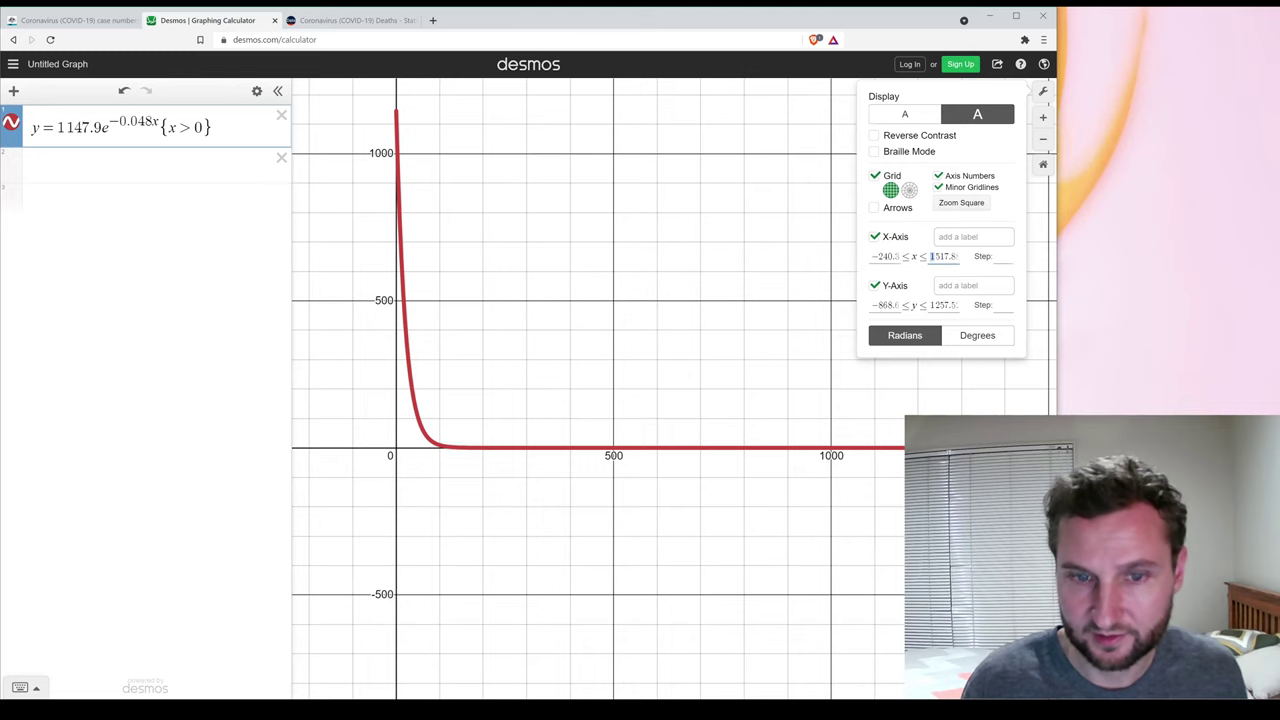
{"action": "type", "text": "300"}
{"action": "left_click_drag", "start_coordinate": [774, 282], "coordinate": [532, 288]}
{"action": "left_click", "coordinate": [1044, 92]}
{"action": "left_click_drag", "start_coordinate": [930, 256], "coordinate": [936, 256]}
{"action": "type", "text": "271.40"}
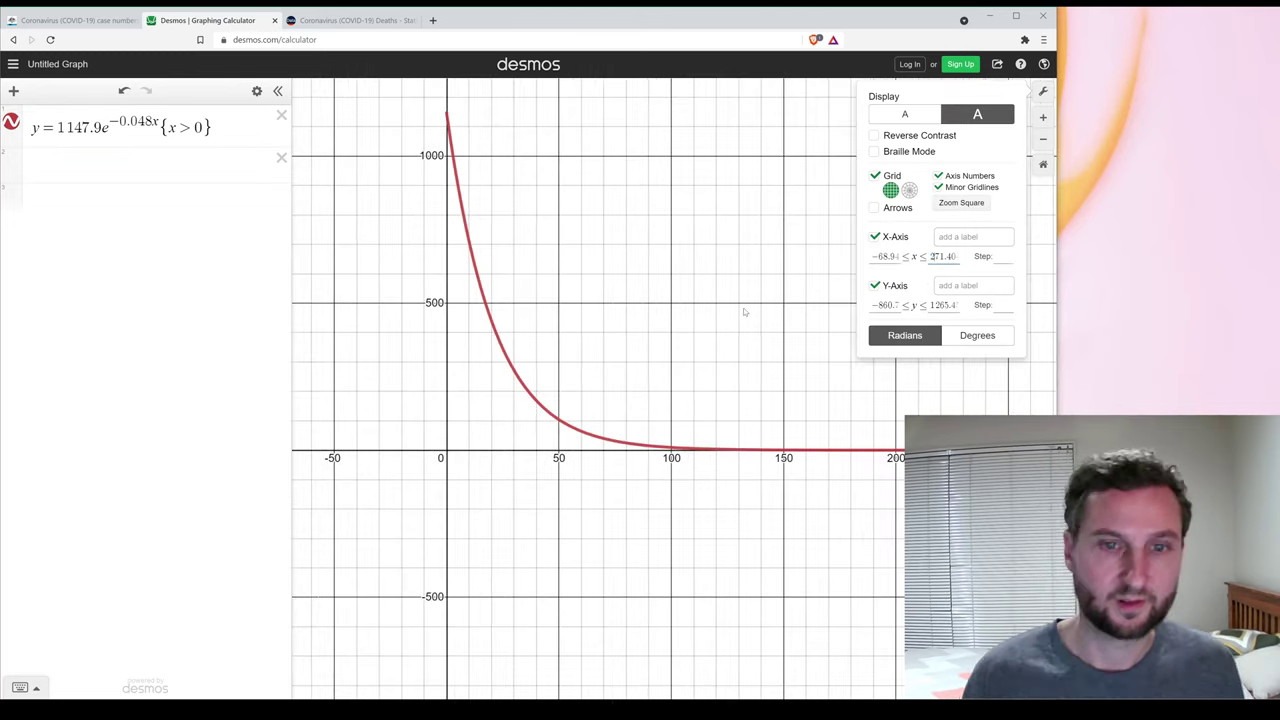
{"action": "left_click", "coordinate": [744, 312]}
{"action": "left_click_drag", "start_coordinate": [623, 271], "coordinate": [604, 266]}
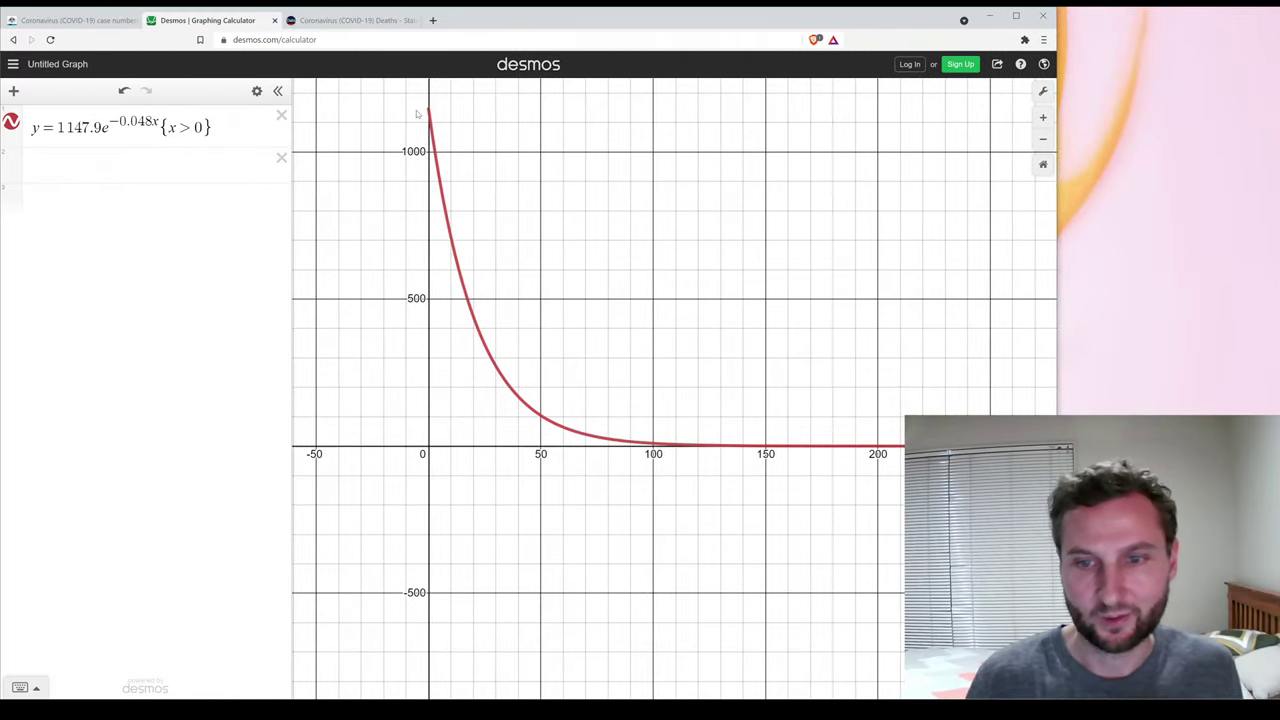
{"action": "left_click_drag", "start_coordinate": [118, 122], "coordinate": [110, 123]}
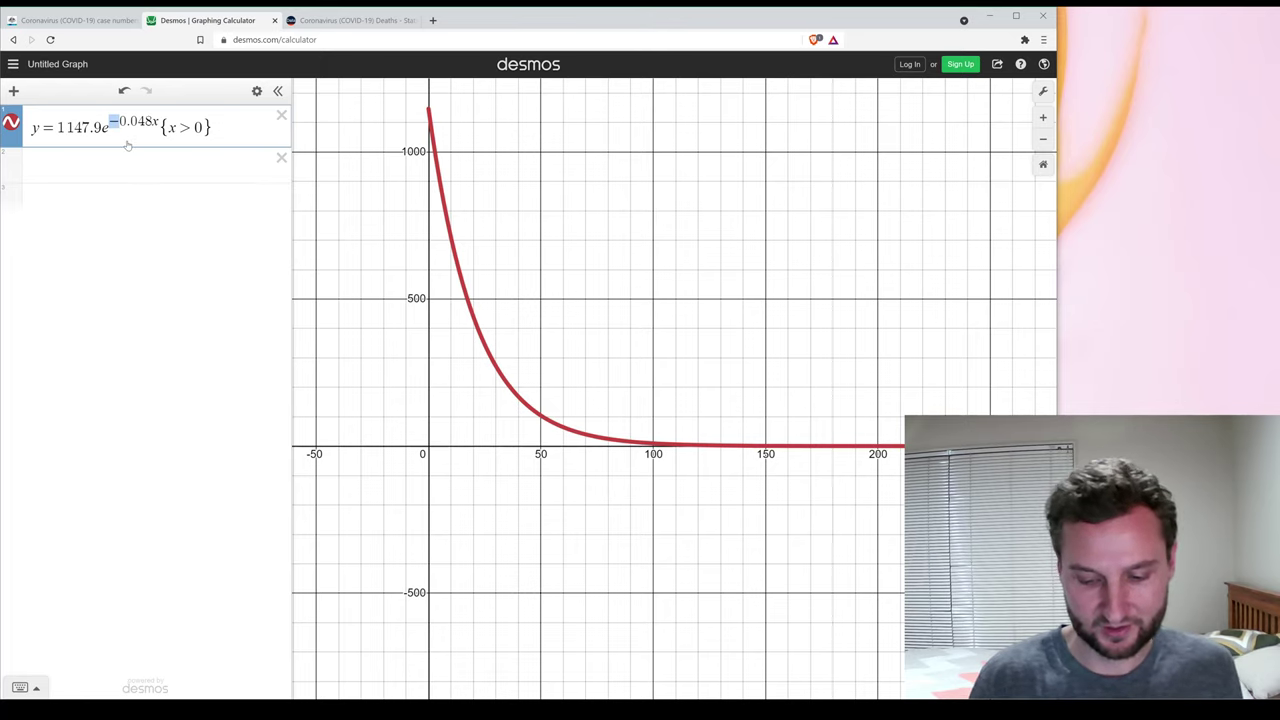
{"action": "type", "text": "+"}
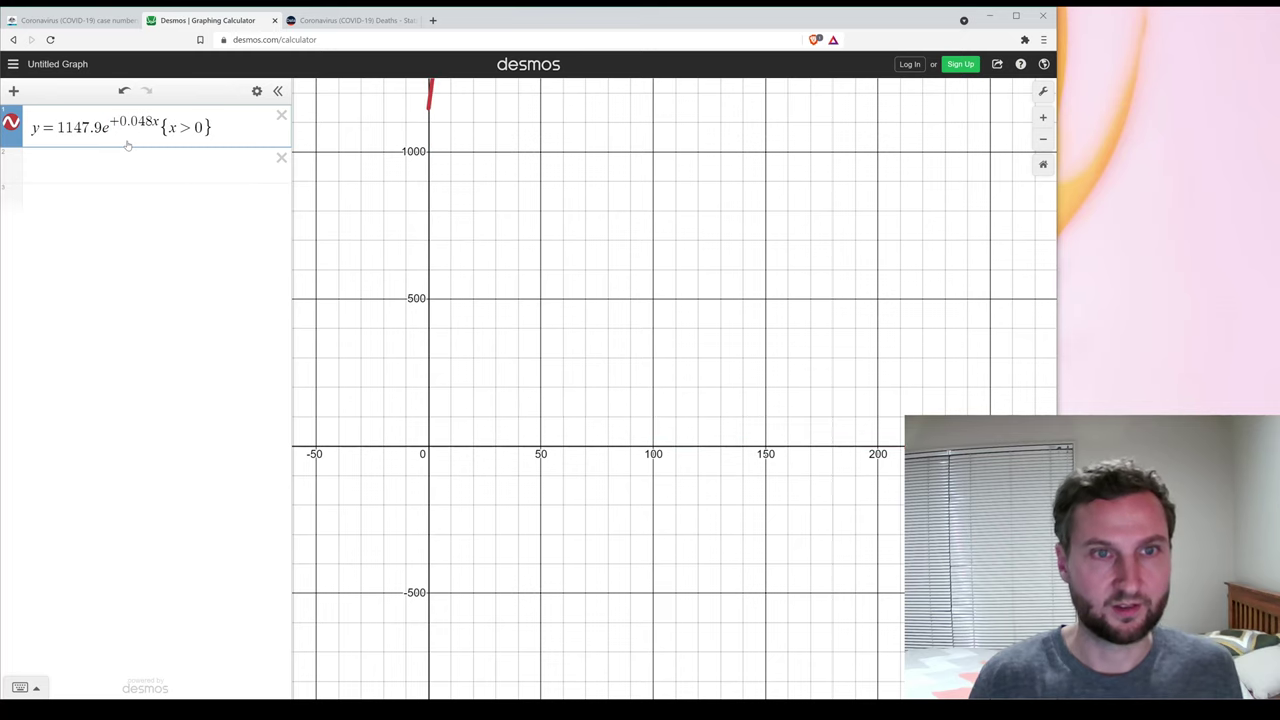
{"action": "scroll", "coordinate": [720, 249], "scroll_direction": "down", "scroll_amount": 5}
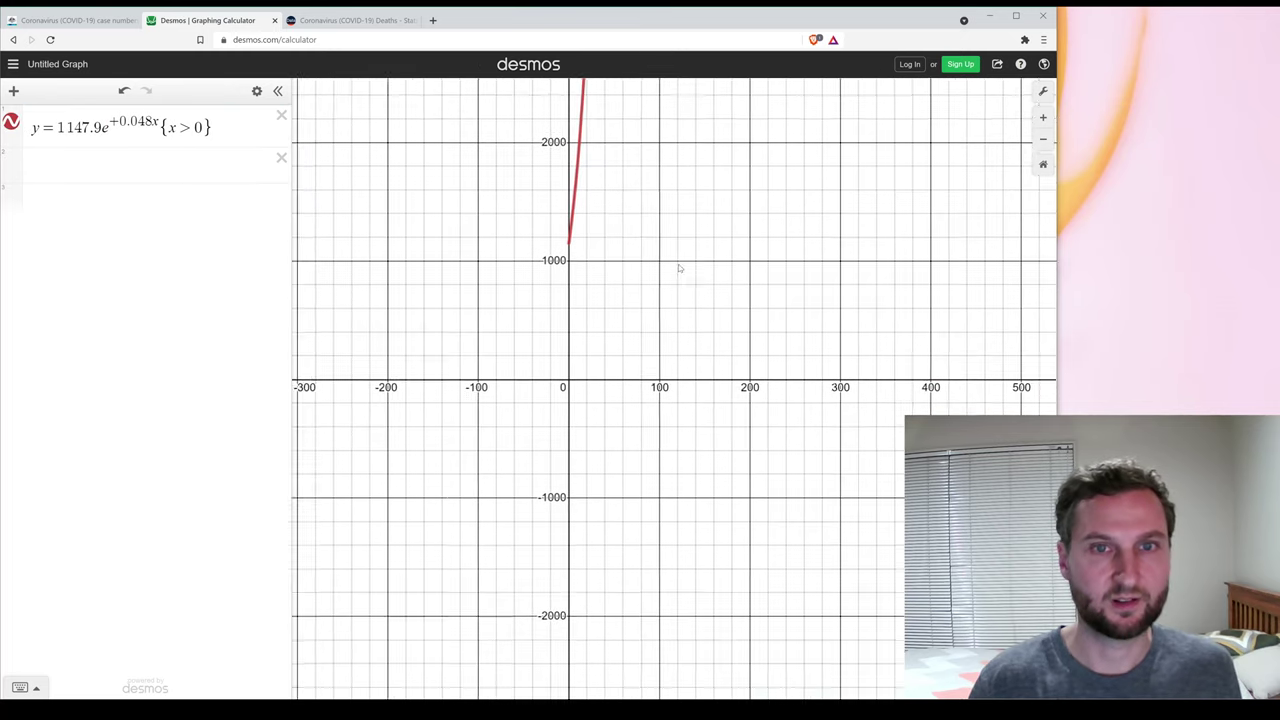
{"action": "left_click_drag", "start_coordinate": [679, 268], "coordinate": [643, 317]}
{"action": "scroll", "coordinate": [643, 317], "scroll_direction": "down", "scroll_amount": 1}
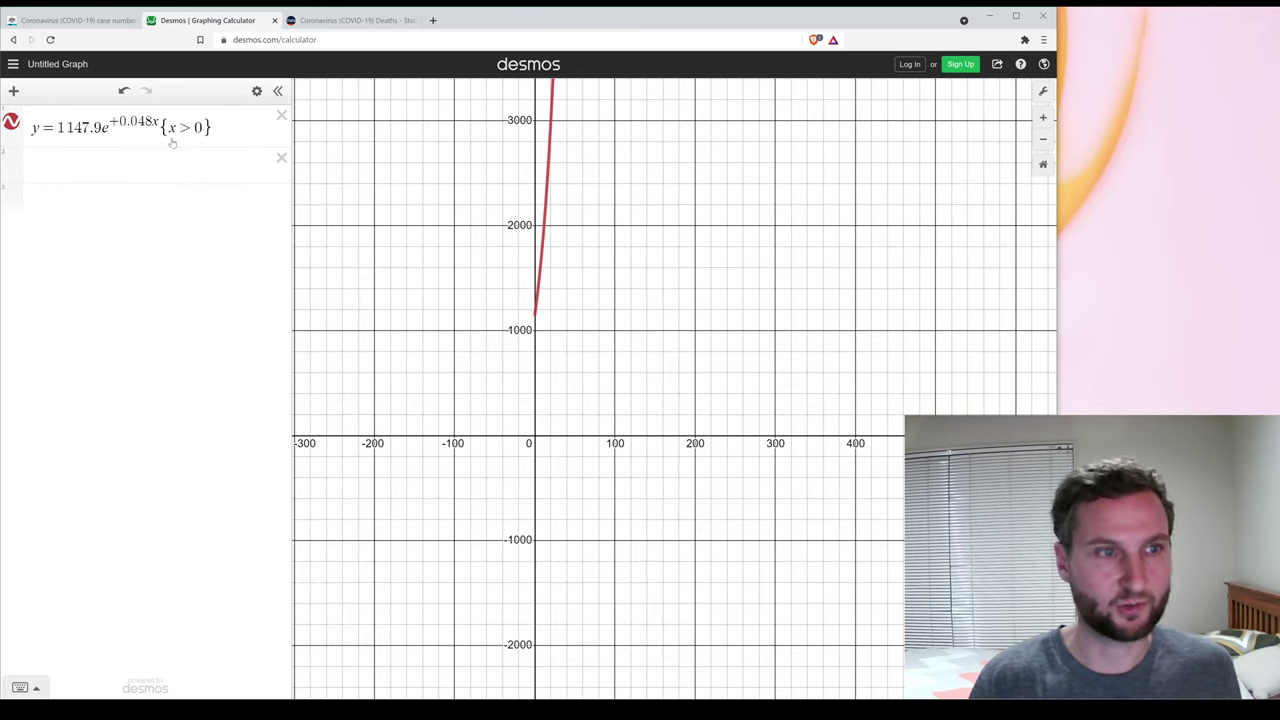
{"action": "left_click_drag", "start_coordinate": [119, 121], "coordinate": [109, 121]}
{"action": "type", "text": "-"}
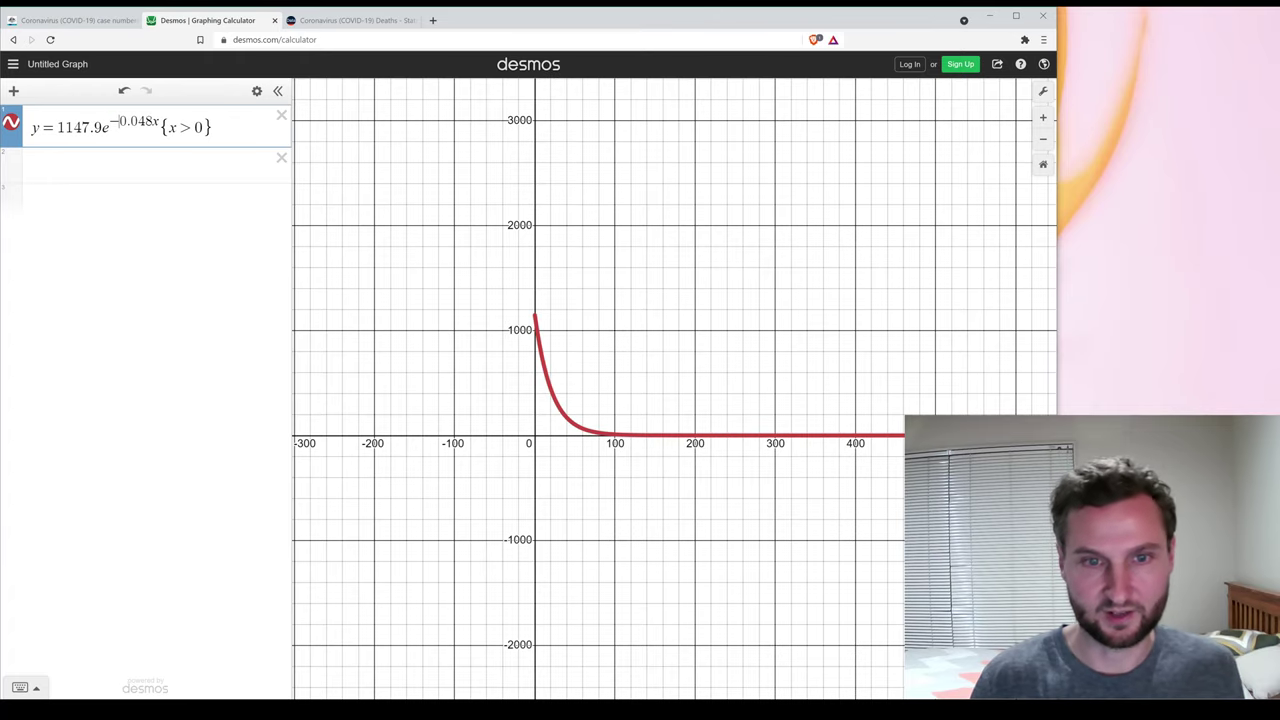
{"action": "scroll", "coordinate": [610, 387], "scroll_direction": "up", "scroll_amount": 2}
{"action": "left_click_drag", "start_coordinate": [608, 386], "coordinate": [543, 234]}
{"action": "scroll", "coordinate": [545, 280], "scroll_direction": "up", "scroll_amount": 3}
{"action": "scroll", "coordinate": [548, 298], "scroll_direction": "up", "scroll_amount": 4}
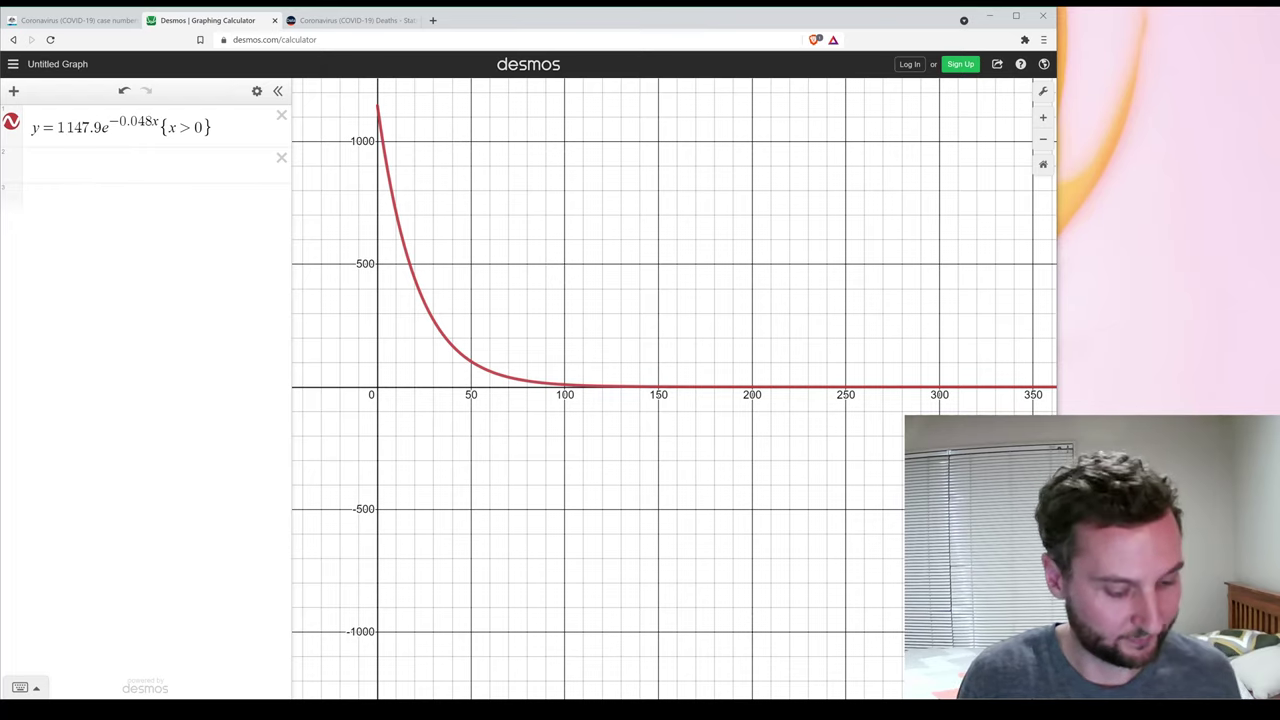
Return to the Excel sheet with the y = 1147.9e^-0.048x trendline chart.
{"action": "key", "text": "alt+Tab"}
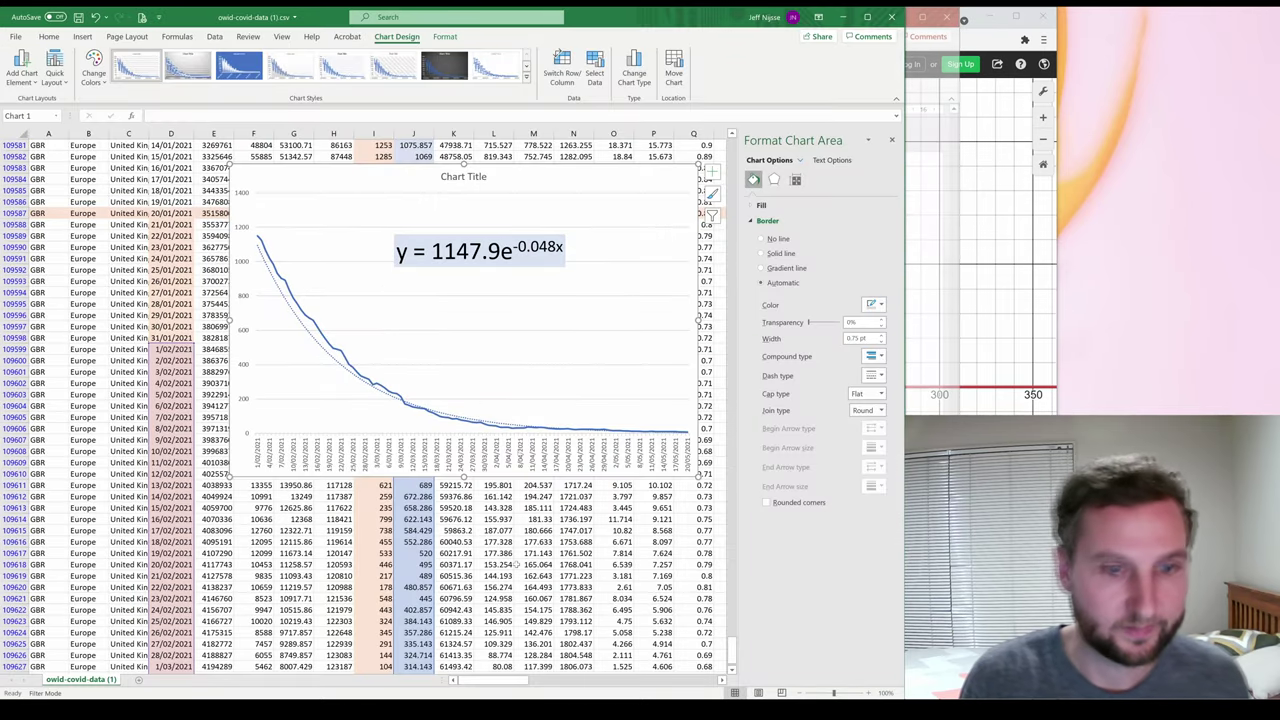